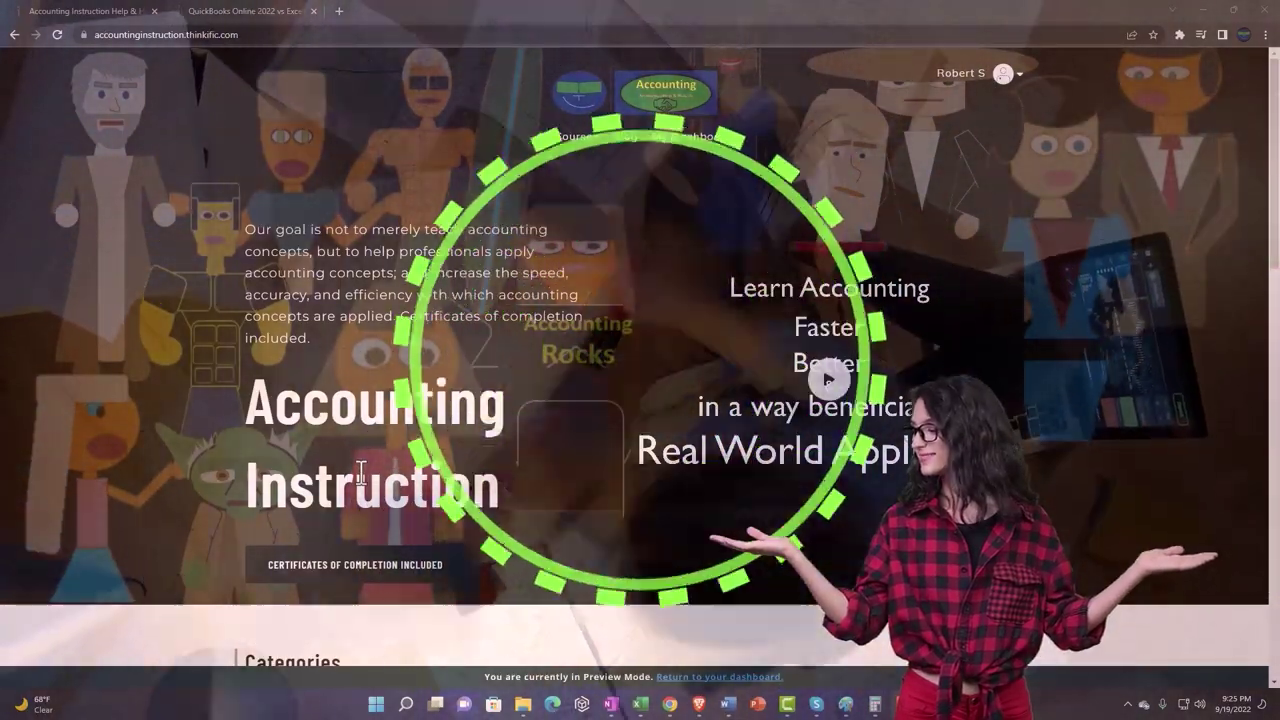
Browse the Thinkific course categories, then switch to the QuickBooks Online 2022 course lesson.
{"action": "scroll", "coordinate": [177, 552], "scroll_direction": "down", "scroll_amount": 4}
{"action": "scroll", "coordinate": [176, 551], "scroll_direction": "down", "scroll_amount": 3}
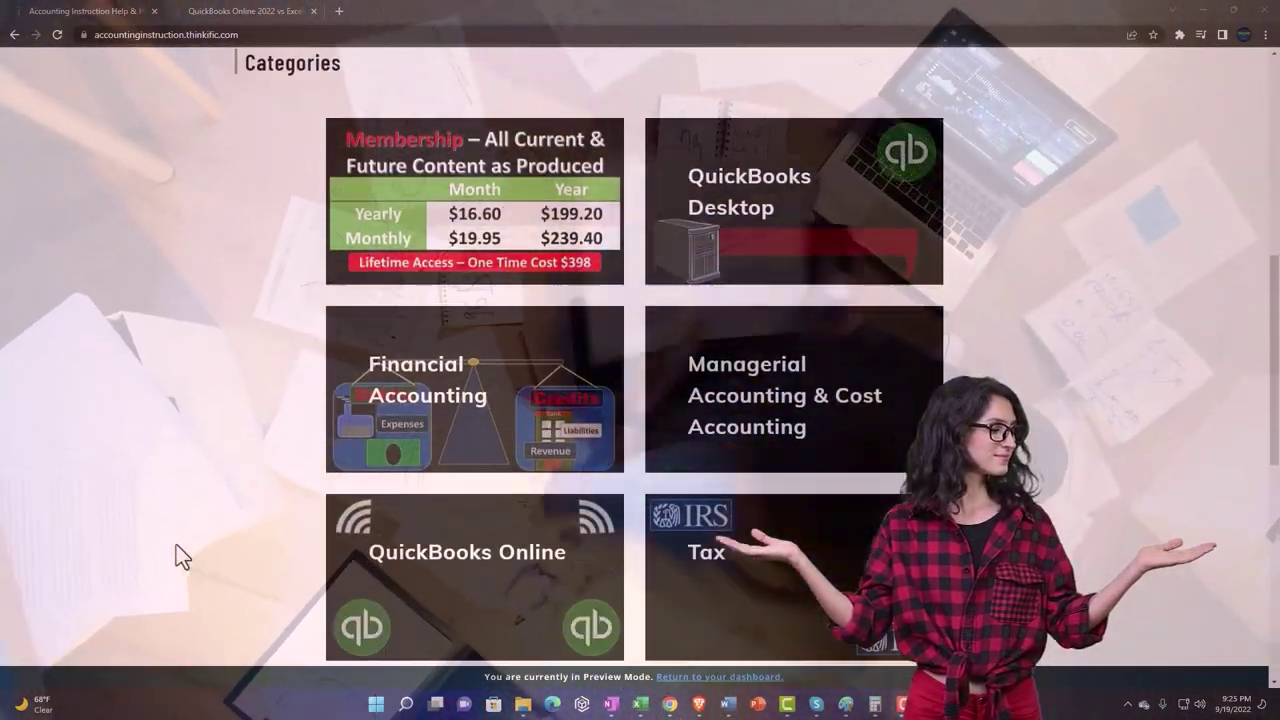
{"action": "scroll", "coordinate": [176, 546], "scroll_direction": "down", "scroll_amount": 5}
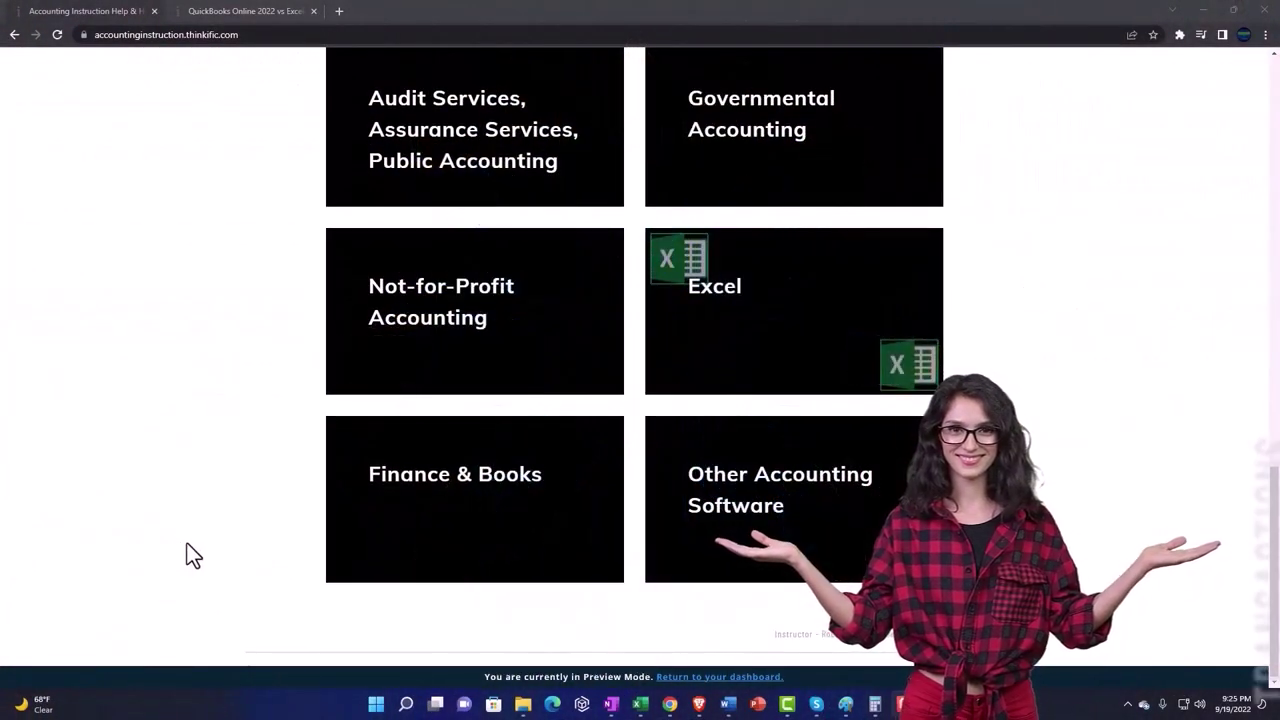
{"action": "left_click", "coordinate": [230, 12]}
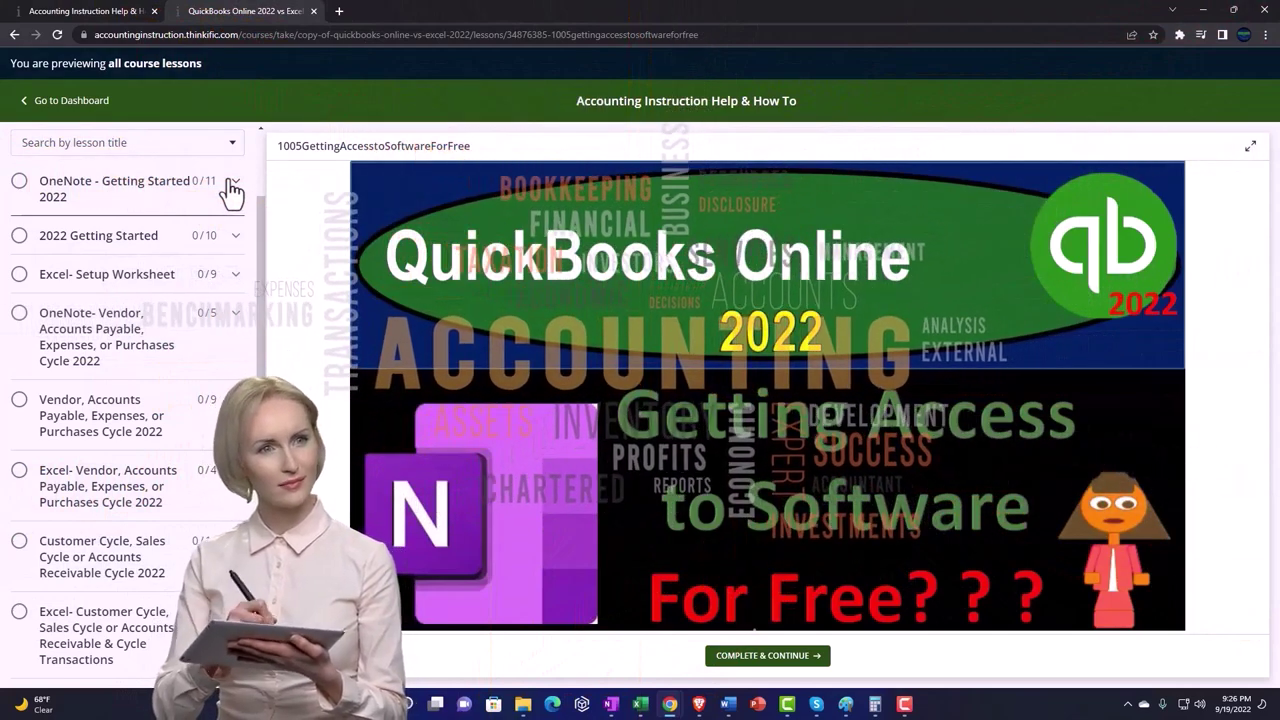
Expand 'OneNote - Getting Started 2022' in the lesson sidebar to list its lessons.
{"action": "left_click", "coordinate": [232, 190]}
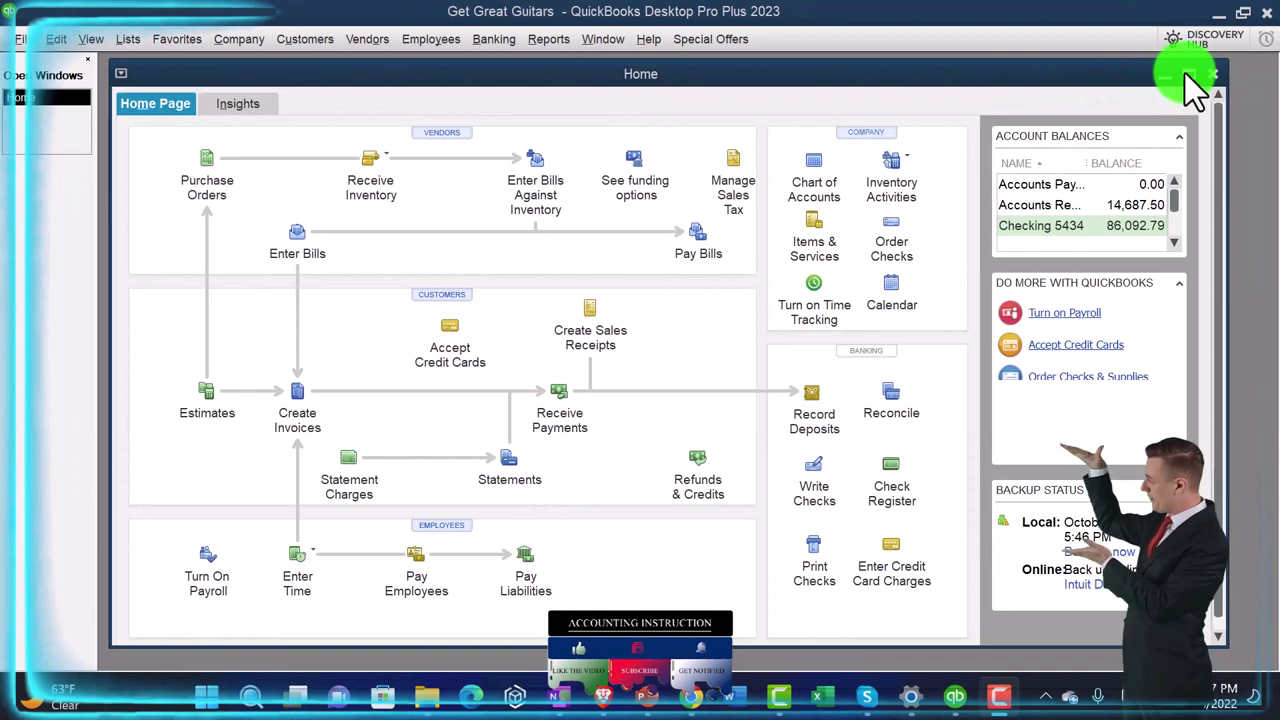
Maximize the Home window and turn on the Open Window List.
{"action": "left_click", "coordinate": [1187, 74]}
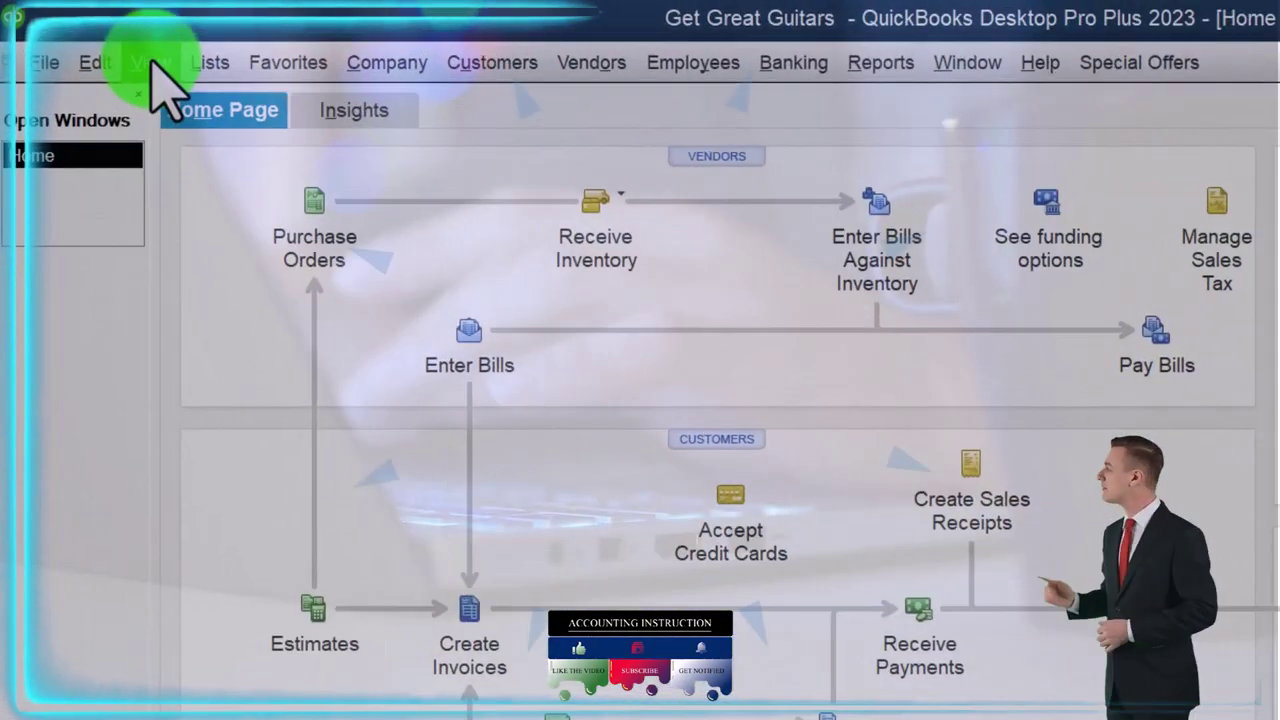
{"action": "left_click", "coordinate": [111, 45]}
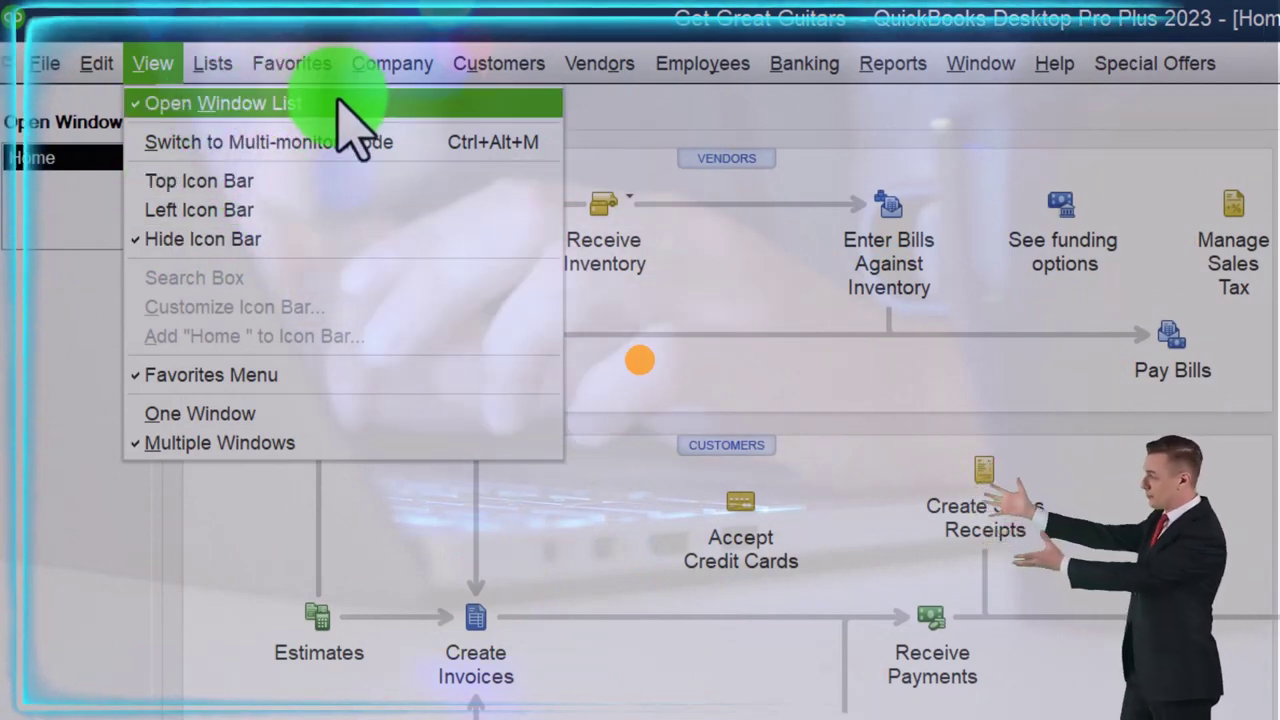
{"action": "left_click", "coordinate": [24, 310]}
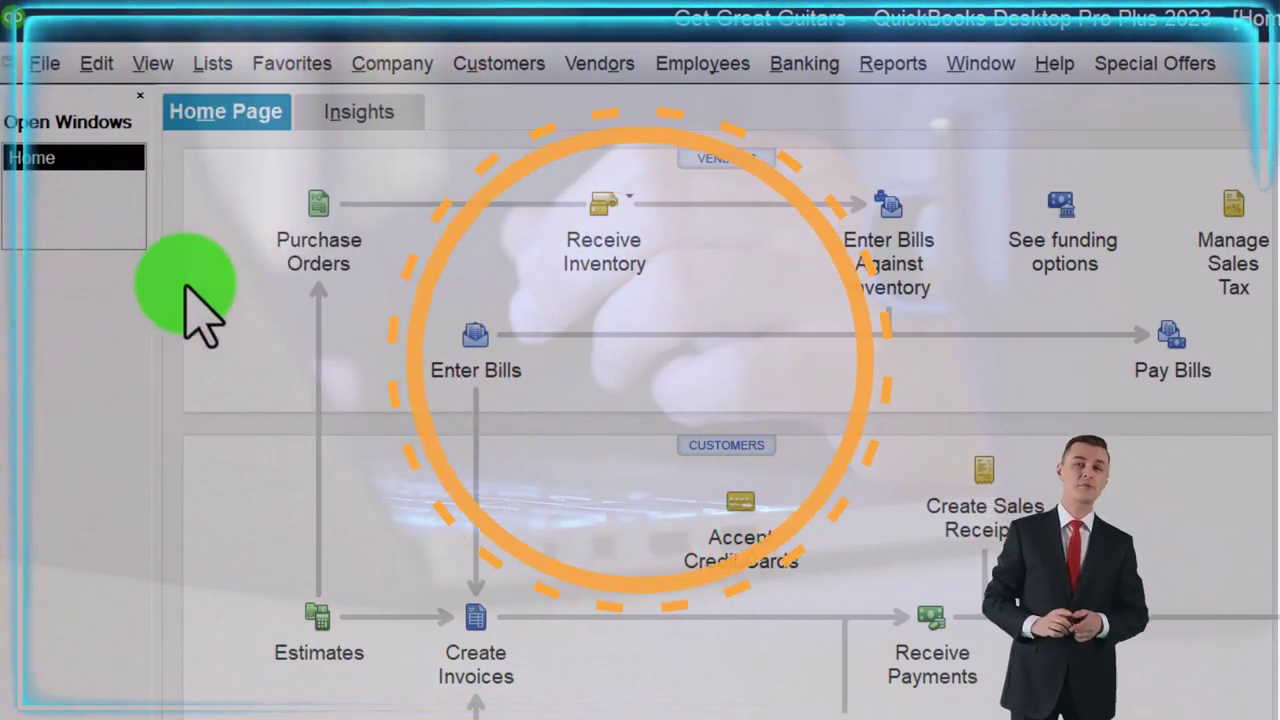
Open the Profit & Loss Standard report from Company & Financial reports.
{"action": "left_click", "coordinate": [503, 68]}
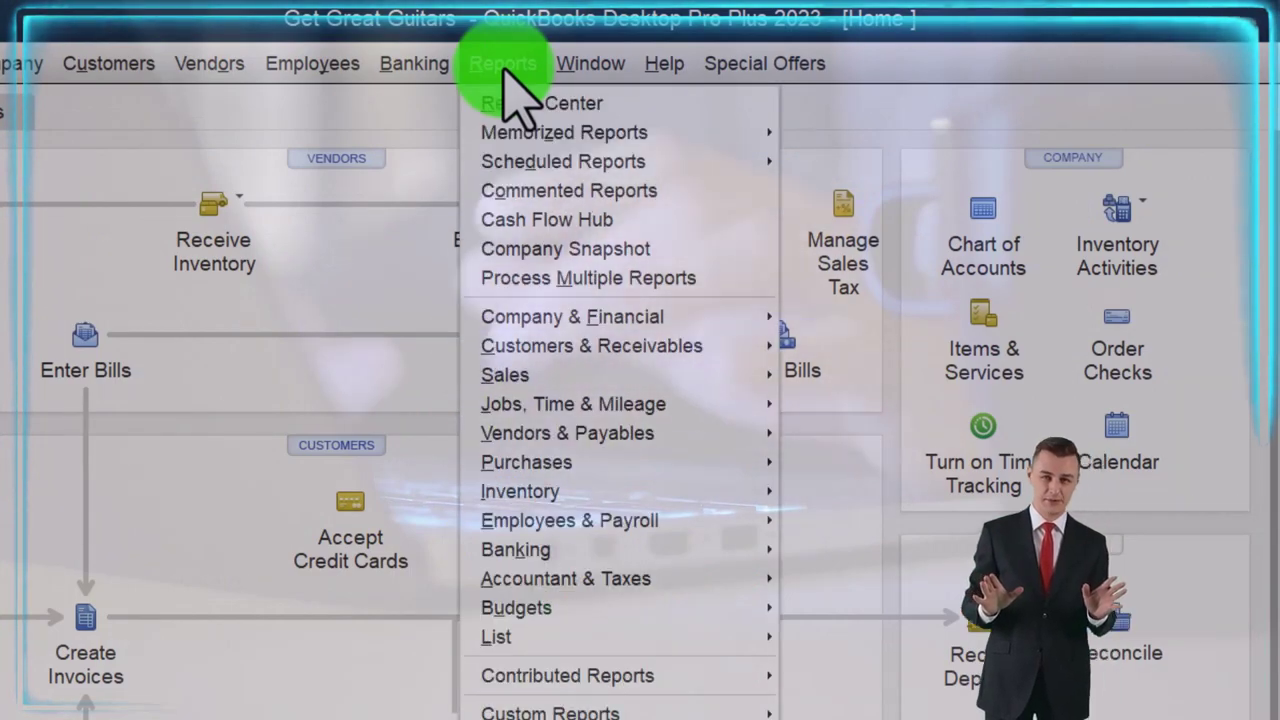
{"action": "mouse_move", "coordinate": [565, 325]}
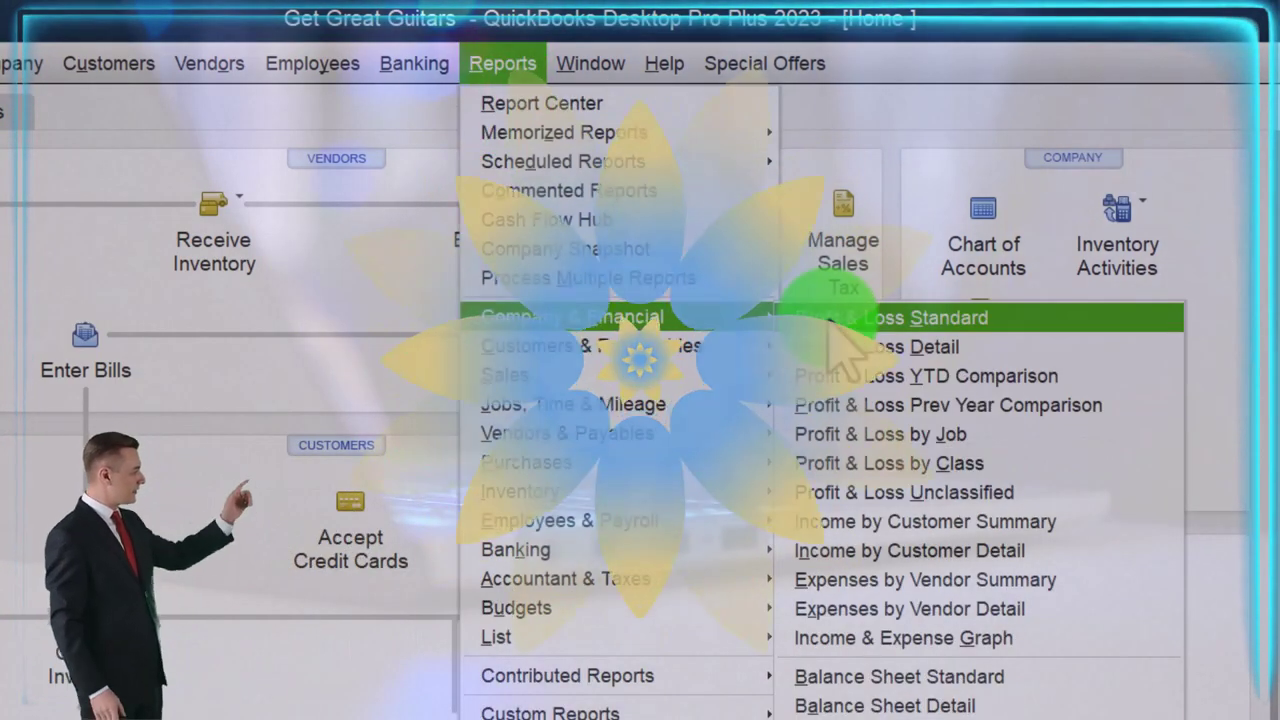
{"action": "left_click", "coordinate": [825, 318]}
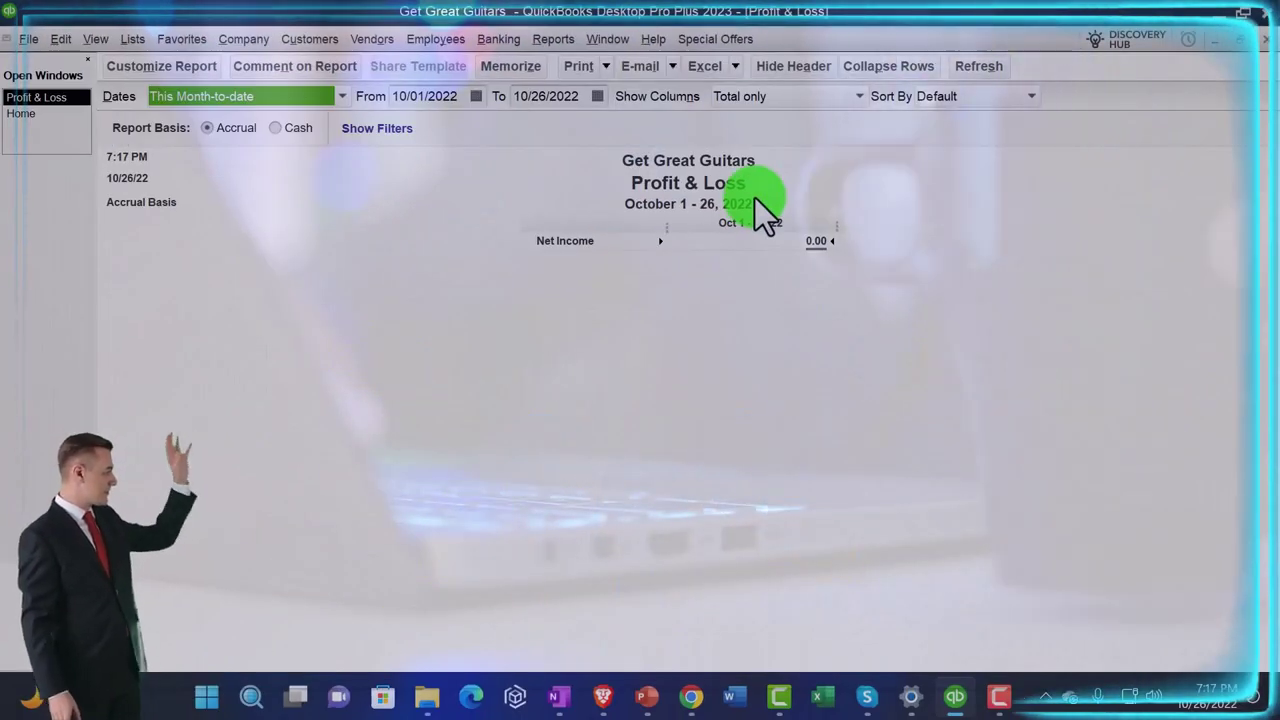
Set the Profit & Loss date range to 01/01/2023 through 12/31/2023.
{"action": "key", "text": "Tab"}
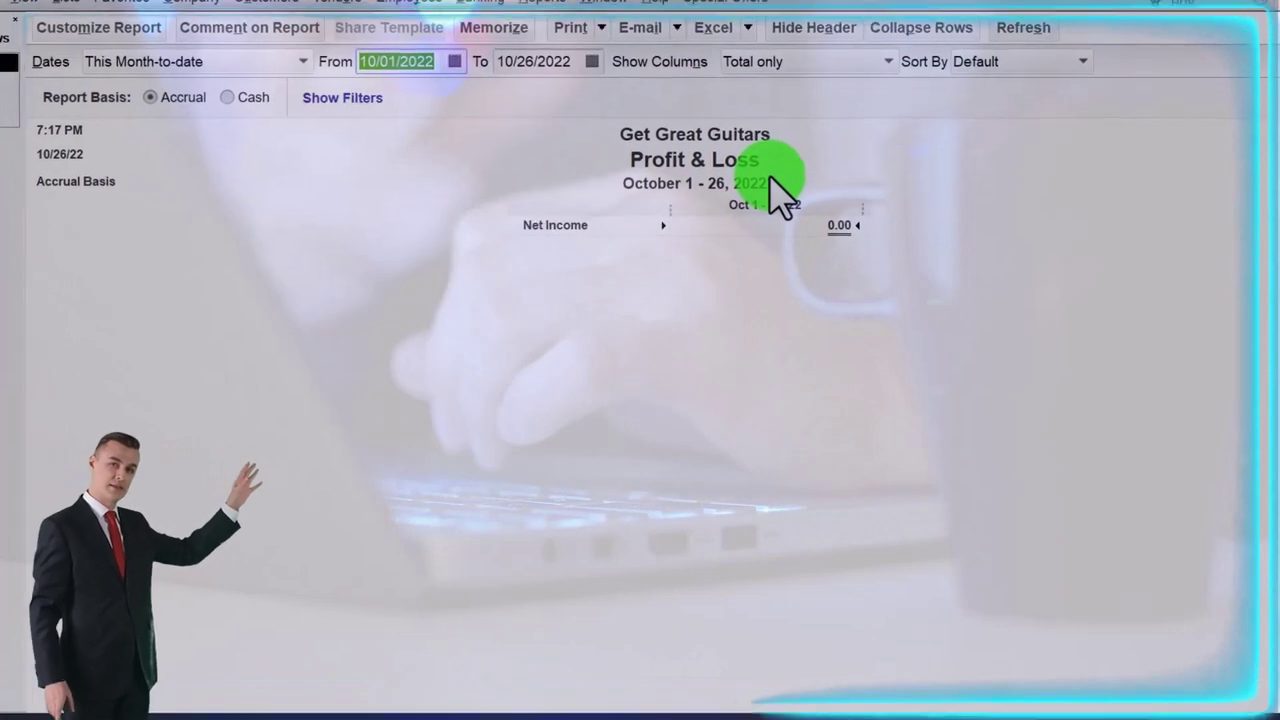
{"action": "type", "text": "01/01/2023"}
{"action": "key", "text": "Tab"}
{"action": "type", "text": "12/31/202"}
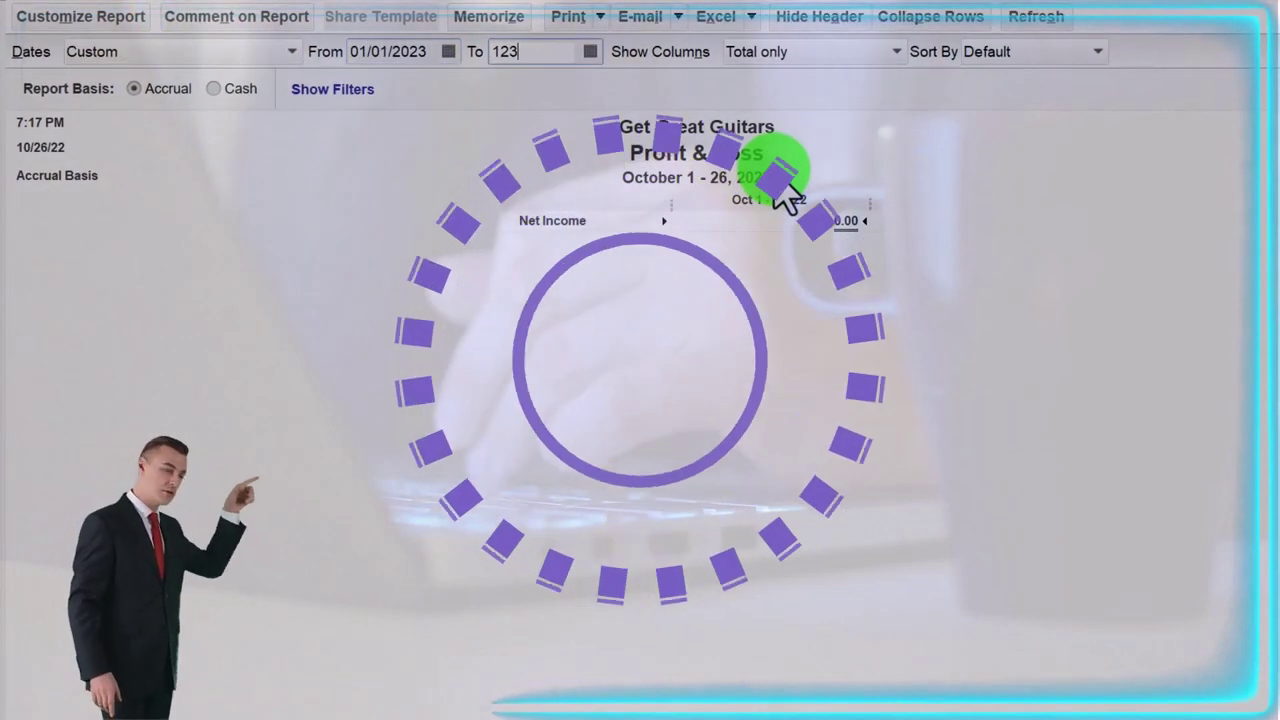
{"action": "type", "text": "3"}
{"action": "key", "text": "Tab"}
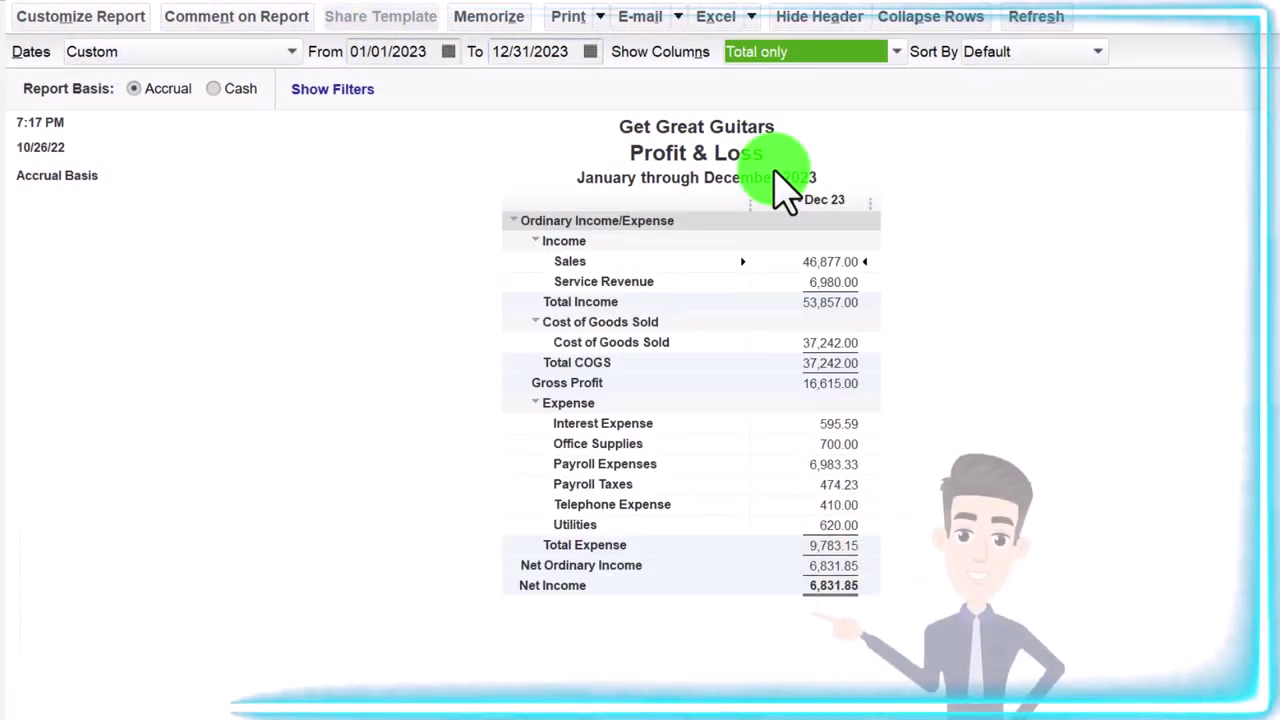
Enlarge the report fonts to size 14, applying it to all related fonts.
{"action": "left_click", "coordinate": [125, 22]}
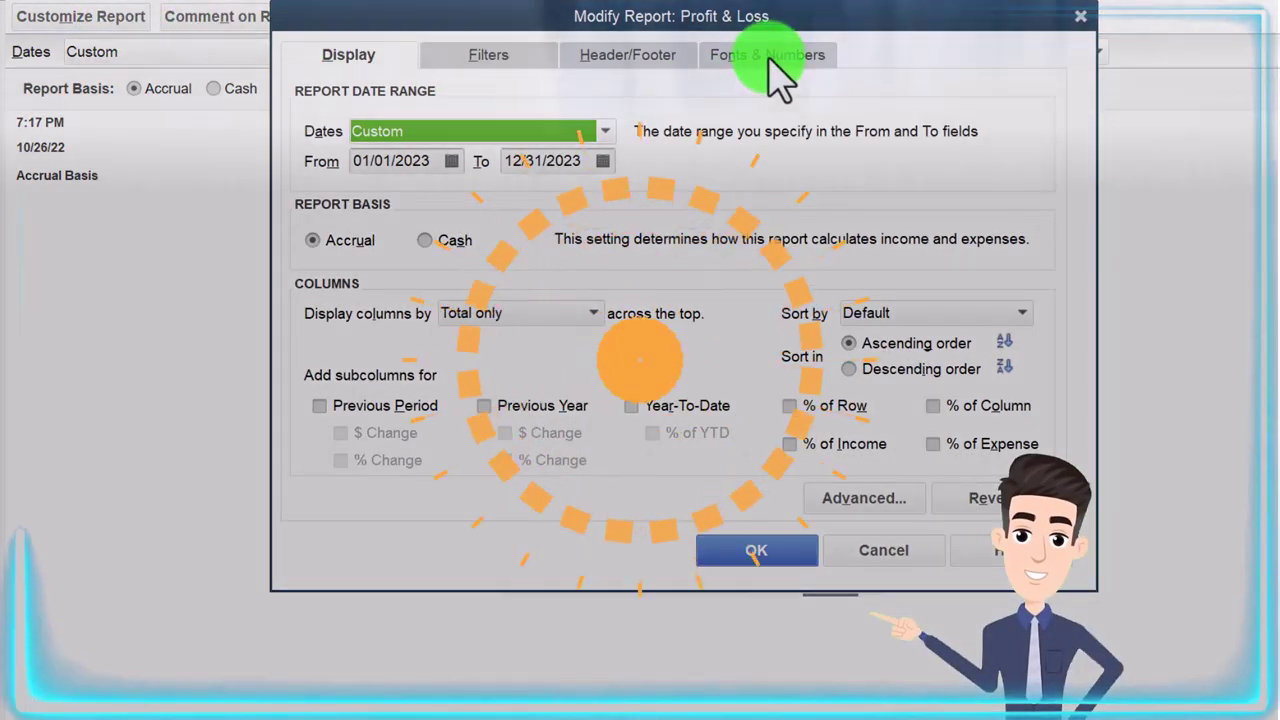
{"action": "left_click", "coordinate": [766, 53]}
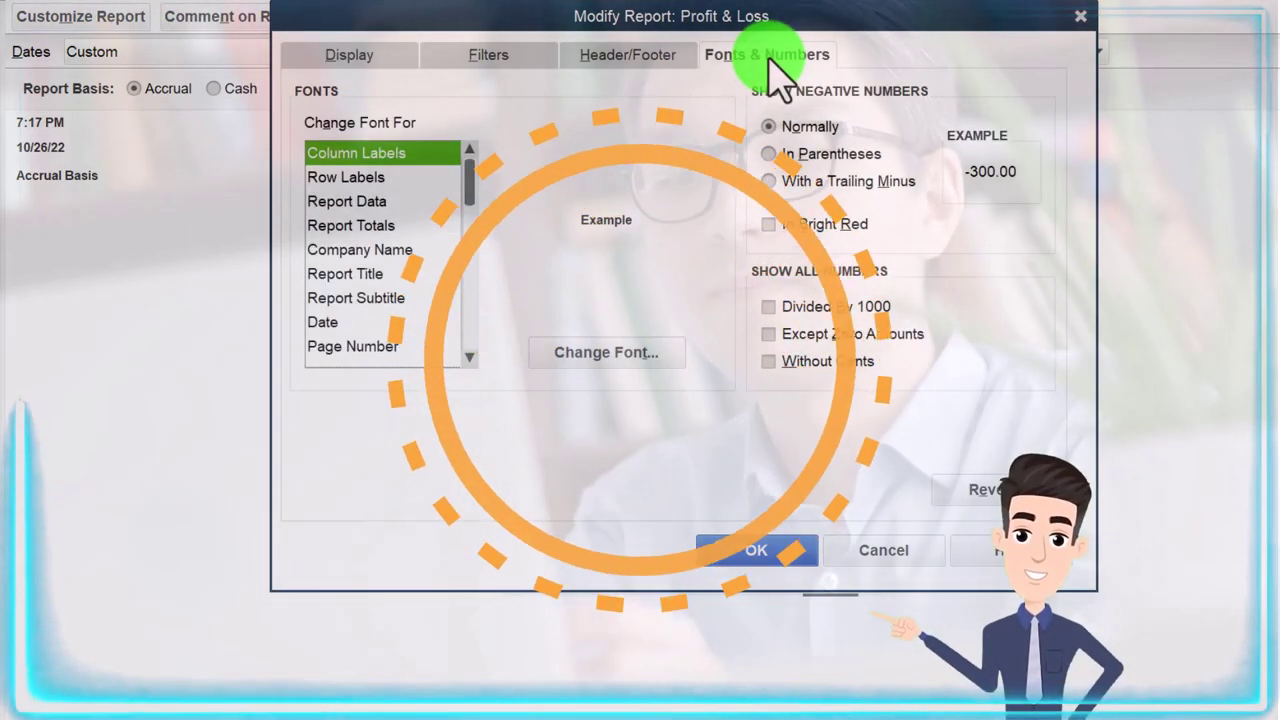
{"action": "left_click", "coordinate": [606, 352]}
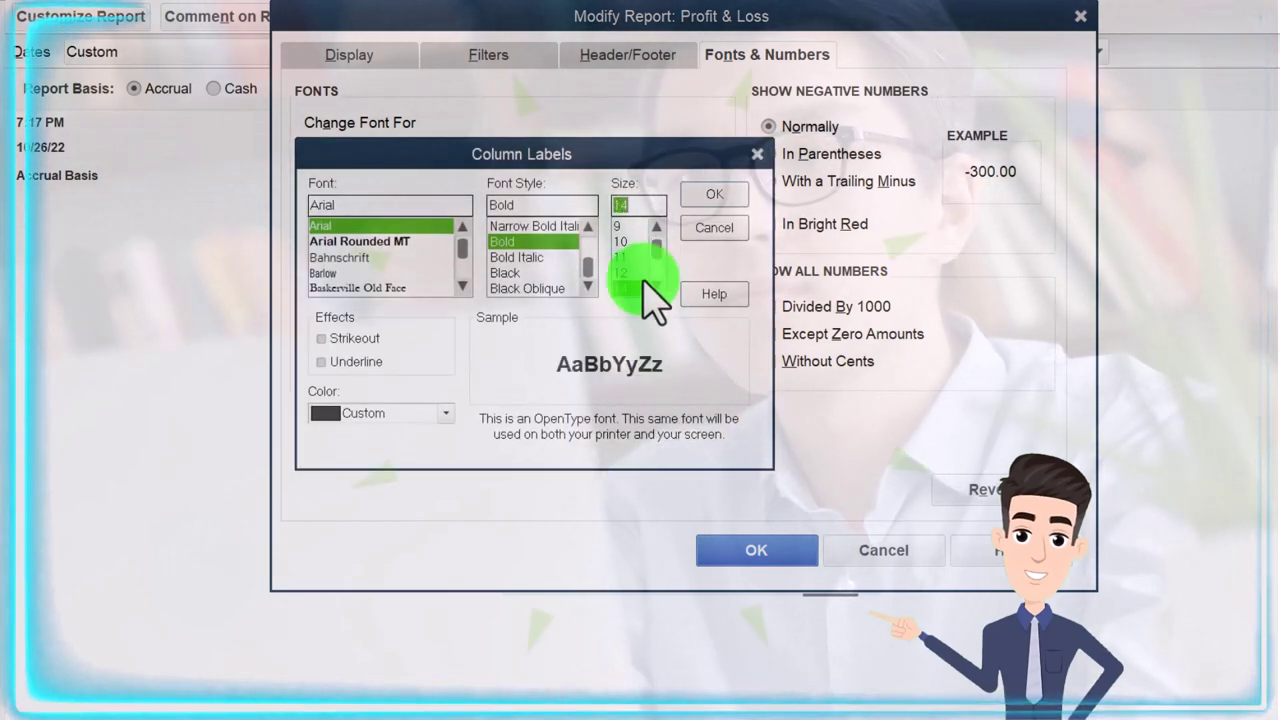
{"action": "left_click", "coordinate": [716, 192]}
{"action": "left_click", "coordinate": [552, 198]}
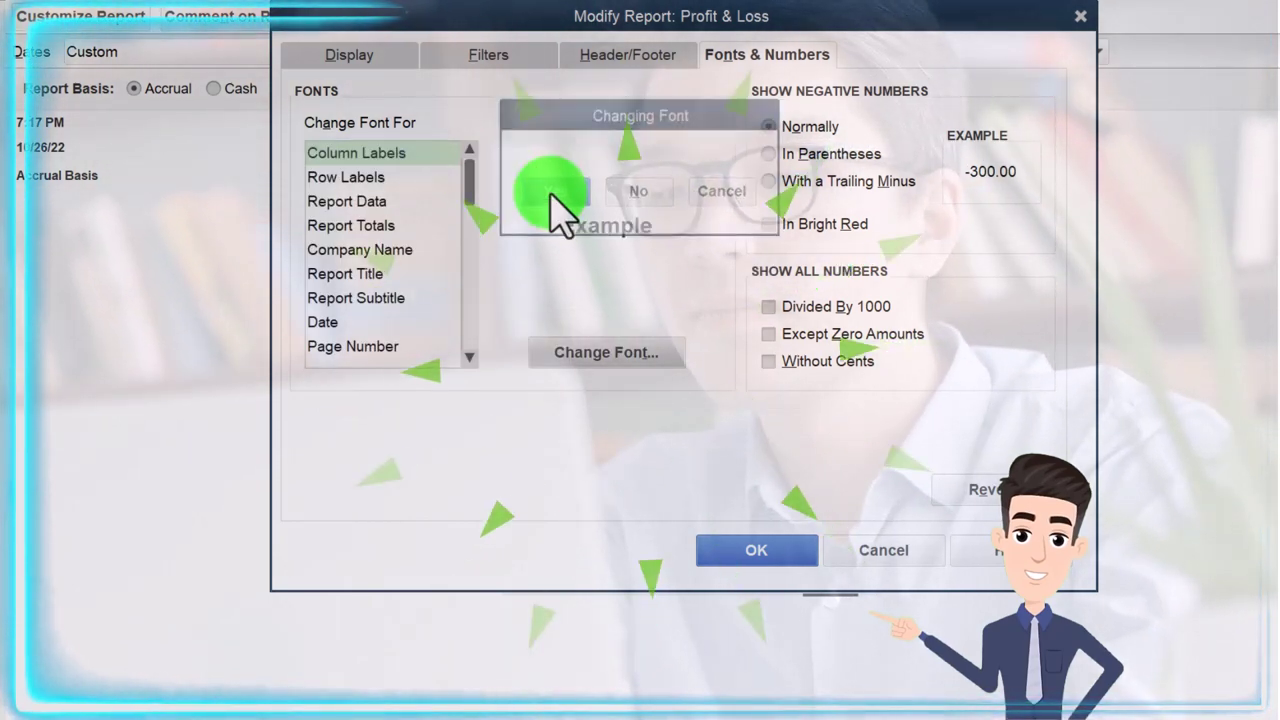
{"action": "left_click", "coordinate": [756, 548]}
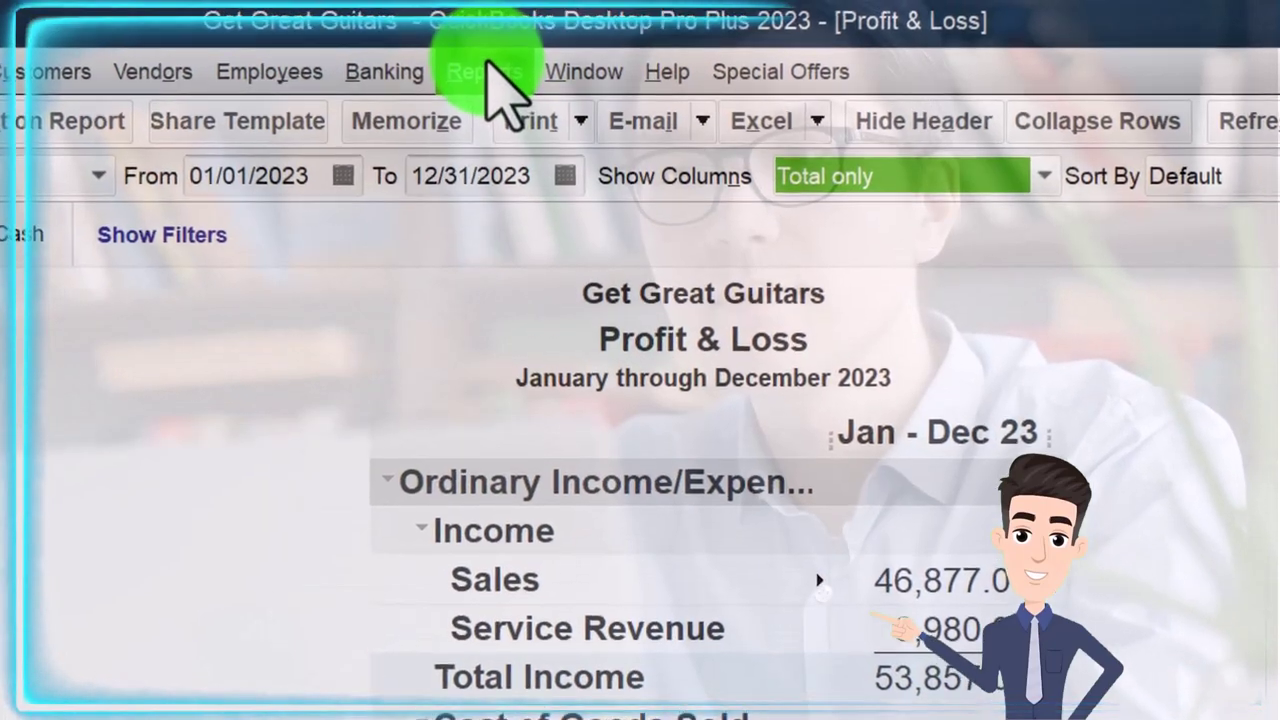
Open the Balance Sheet Standard report from Company & Financial reports.
{"action": "left_click", "coordinate": [509, 26]}
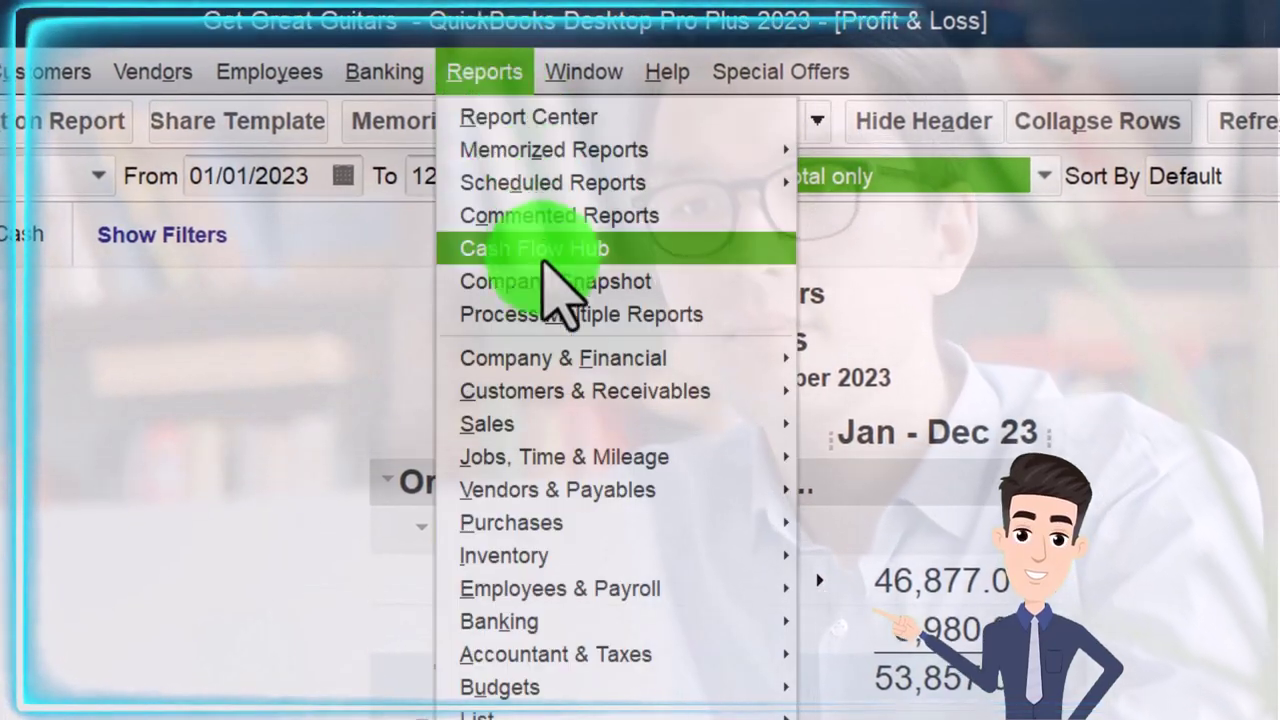
{"action": "mouse_move", "coordinate": [575, 360]}
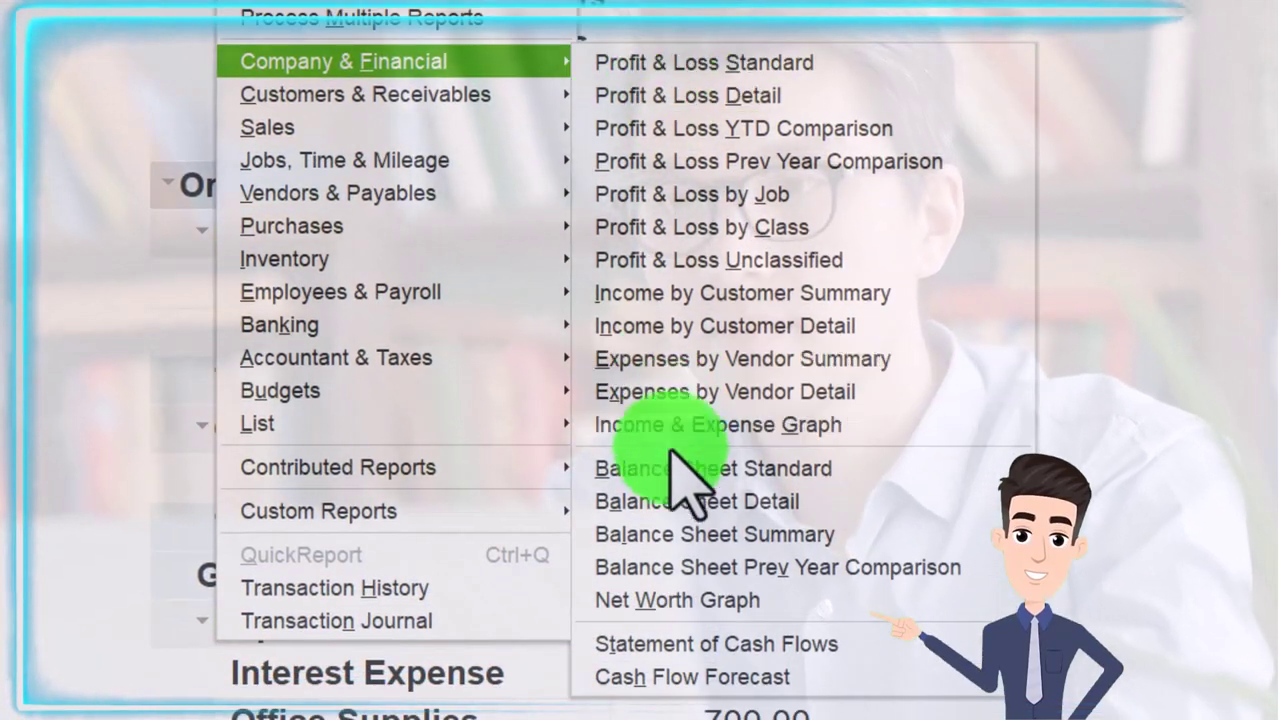
{"action": "left_click", "coordinate": [806, 473]}
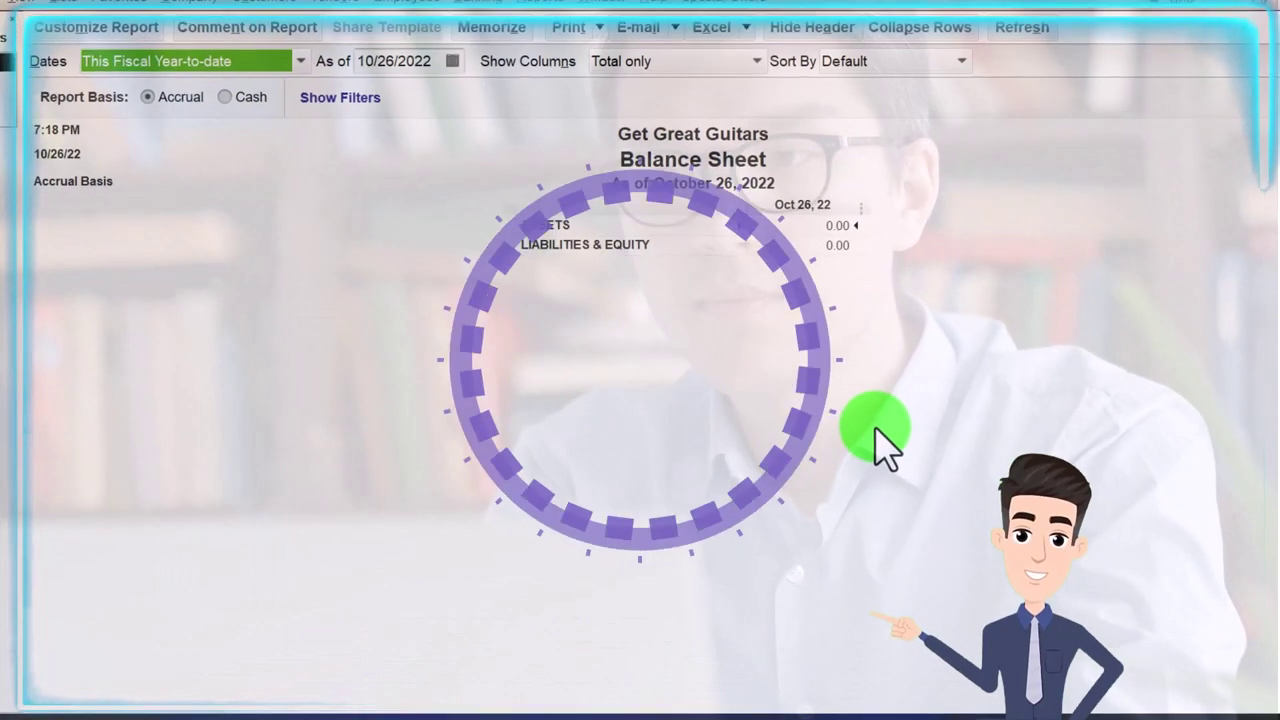
Enlarge the Balance Sheet fonts through the Fonts & Numbers customization settings.
{"action": "left_click", "coordinate": [150, 32]}
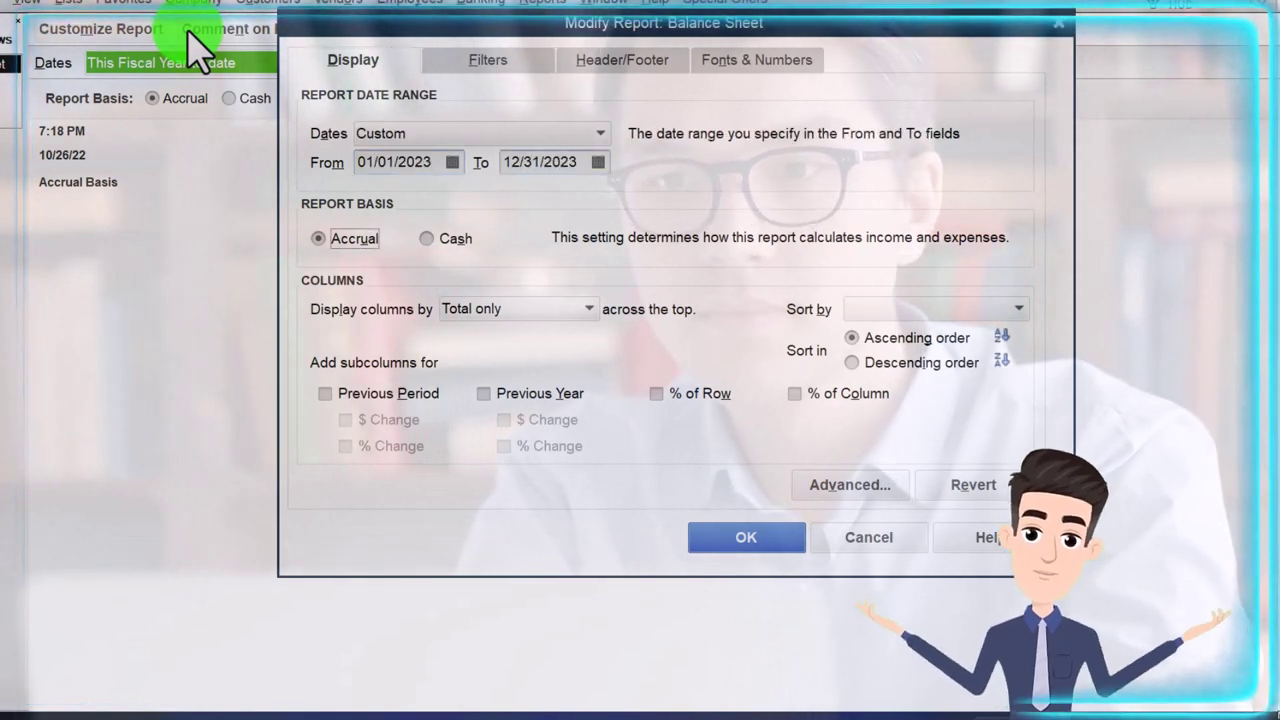
{"action": "left_click", "coordinate": [784, 62]}
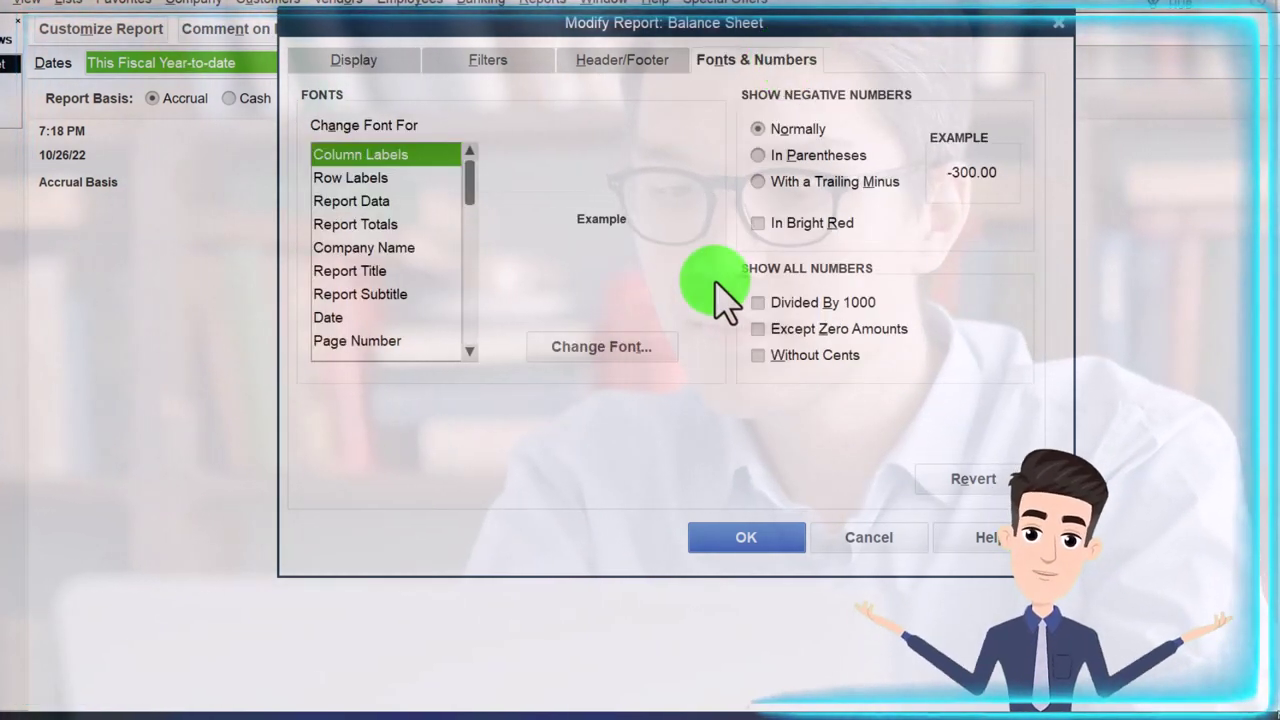
{"action": "left_click", "coordinate": [672, 350]}
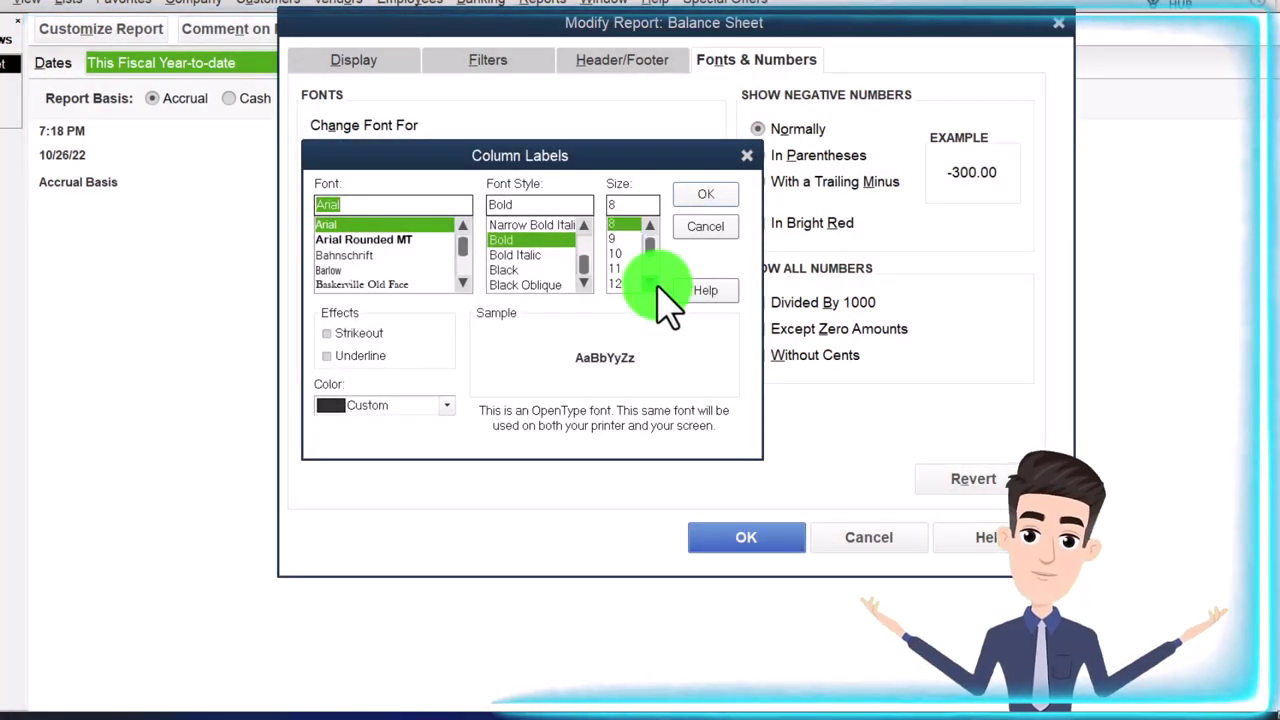
{"action": "left_click", "coordinate": [703, 194]}
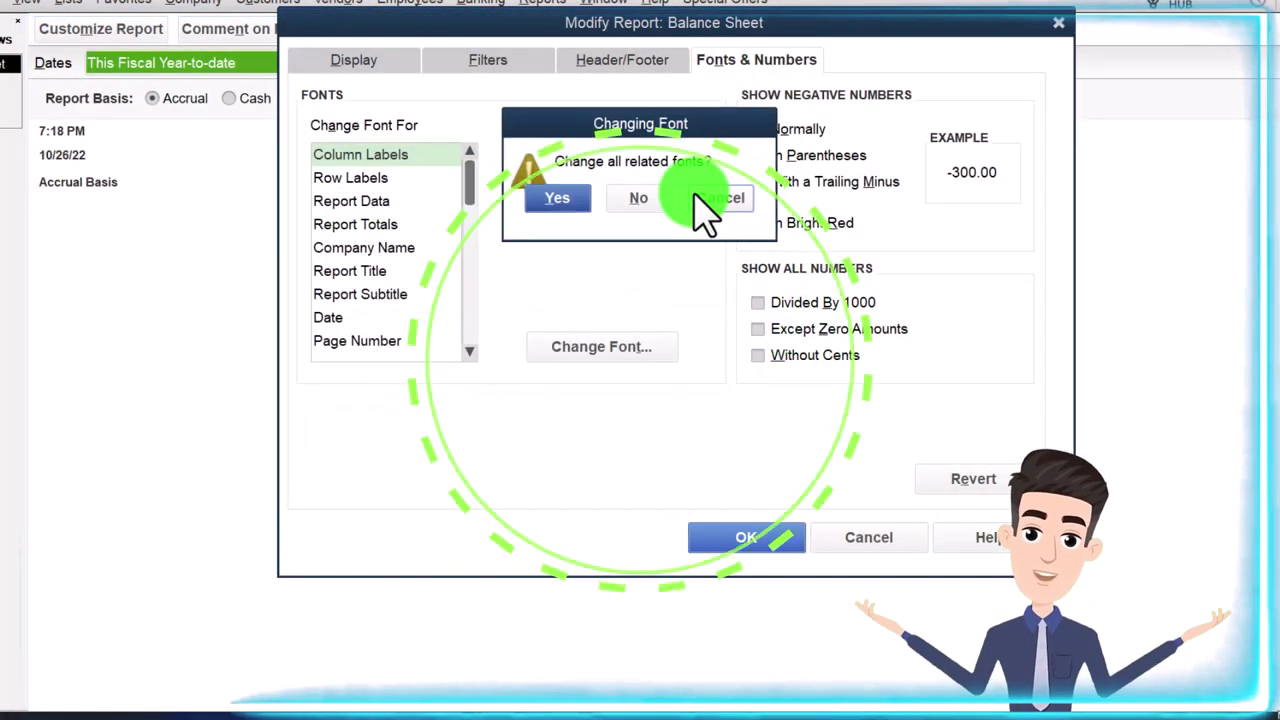
{"action": "left_click", "coordinate": [746, 537]}
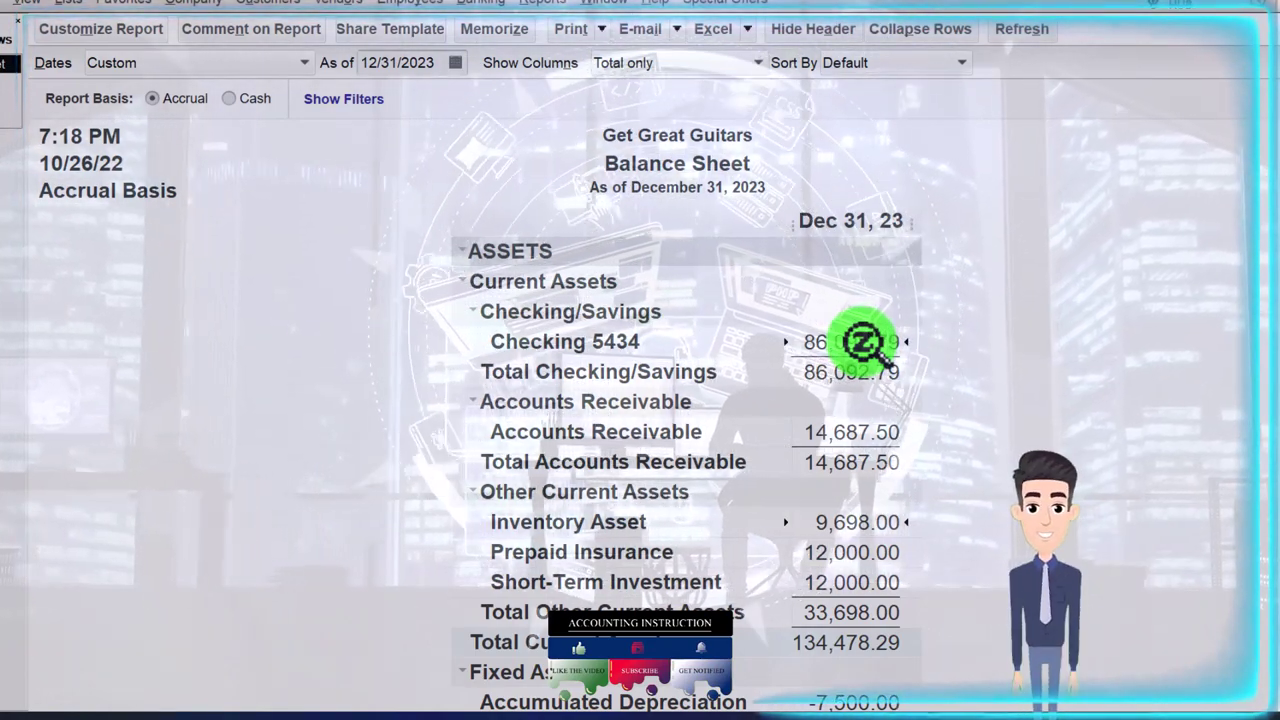
{"action": "scroll", "coordinate": [862, 342], "scroll_direction": "down", "scroll_amount": 2}
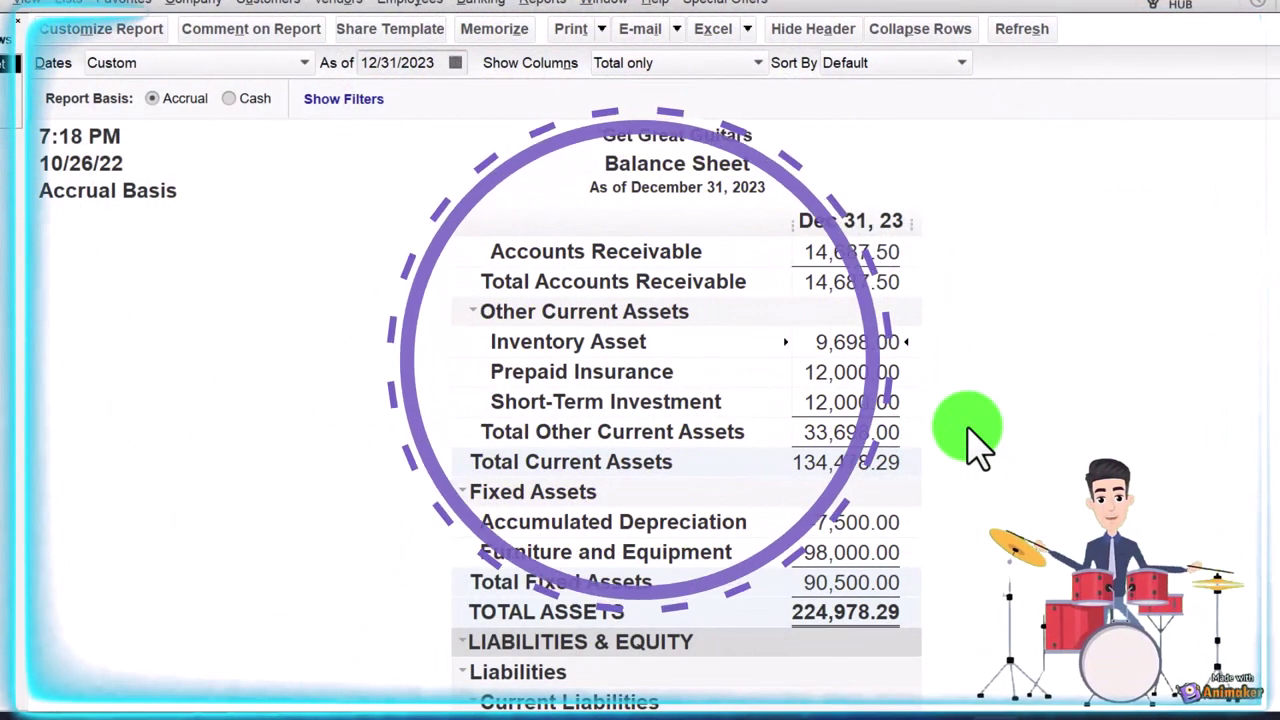
{"action": "scroll", "coordinate": [977, 440], "scroll_direction": "up", "scroll_amount": 1}
{"action": "scroll", "coordinate": [977, 440], "scroll_direction": "up", "scroll_amount": 1}
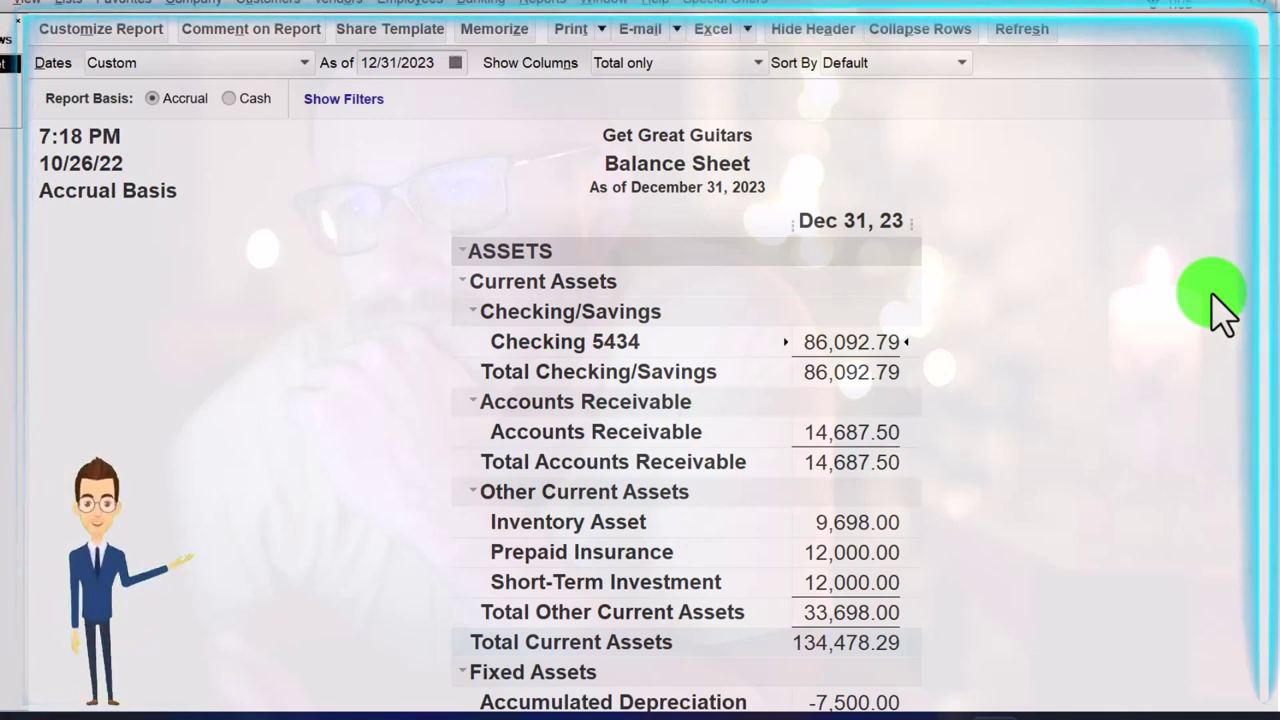
{"action": "scroll", "coordinate": [1194, 340], "scroll_direction": "down", "scroll_amount": 2}
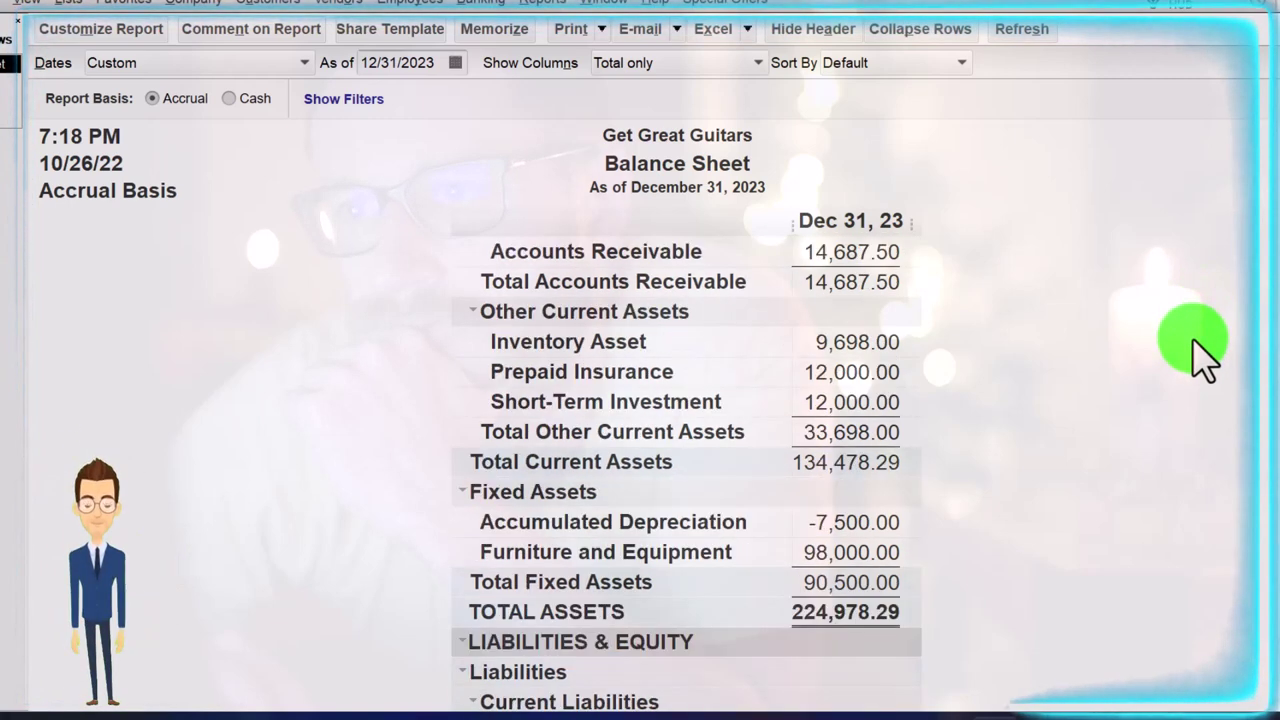
{"action": "left_click", "coordinate": [860, 401]}
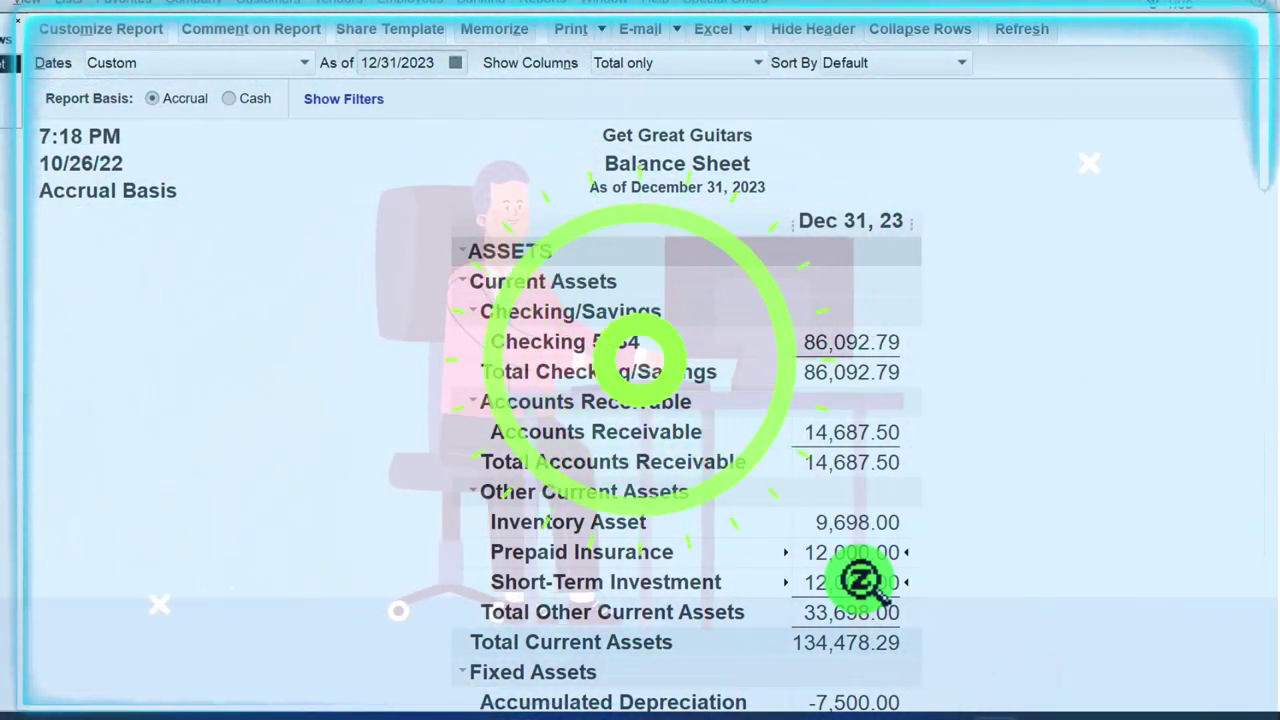
{"action": "scroll", "coordinate": [860, 580], "scroll_direction": "down", "scroll_amount": 2}
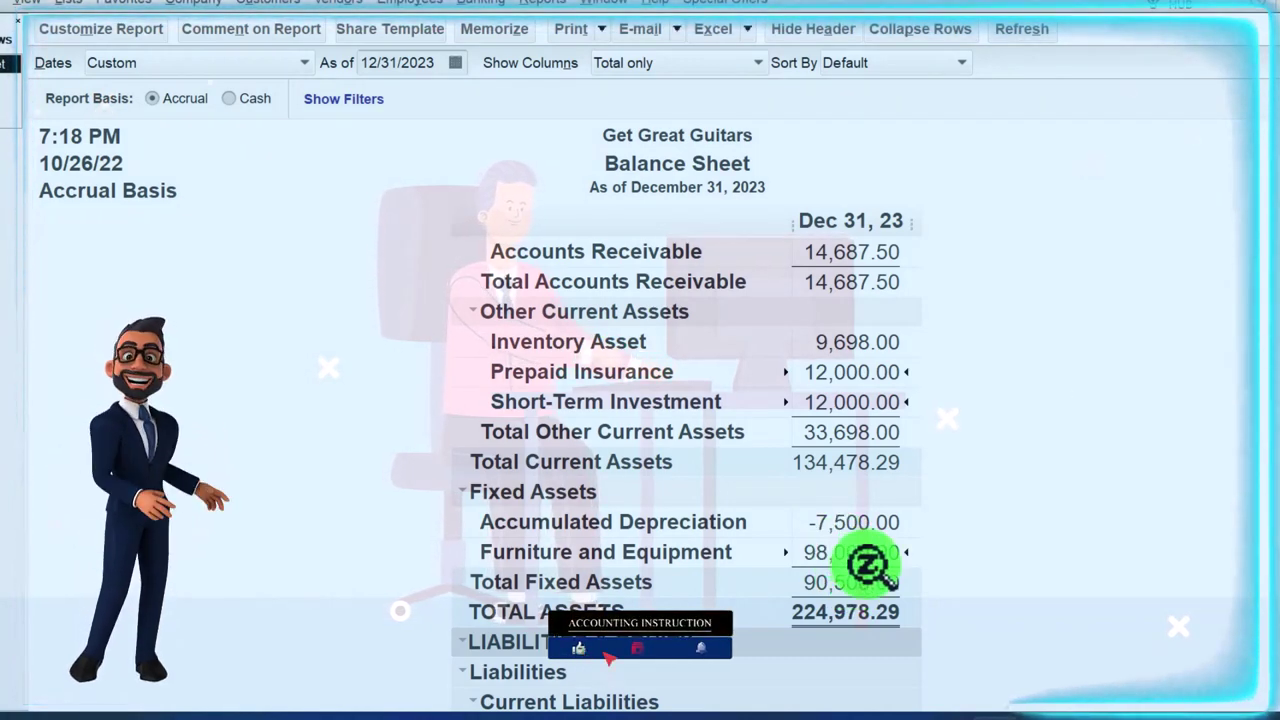
{"action": "scroll", "coordinate": [866, 566], "scroll_direction": "up", "scroll_amount": 1}
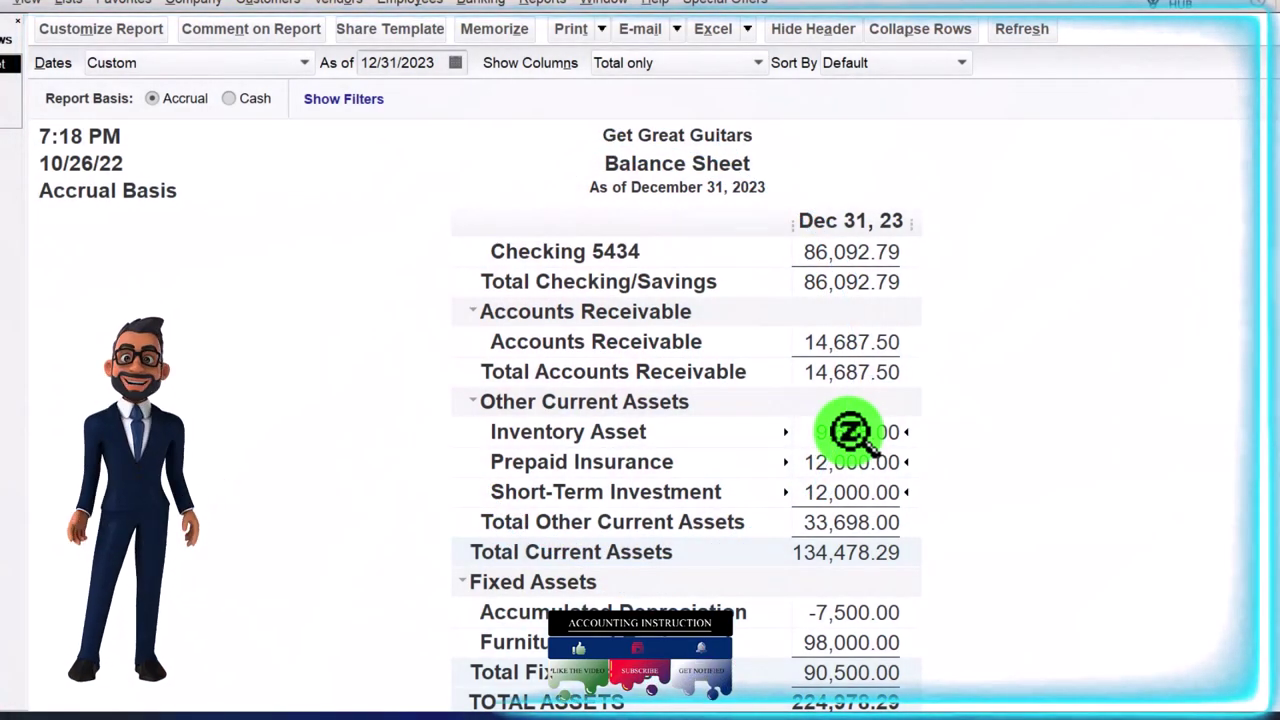
{"action": "scroll", "coordinate": [850, 432], "scroll_direction": "up", "scroll_amount": 1}
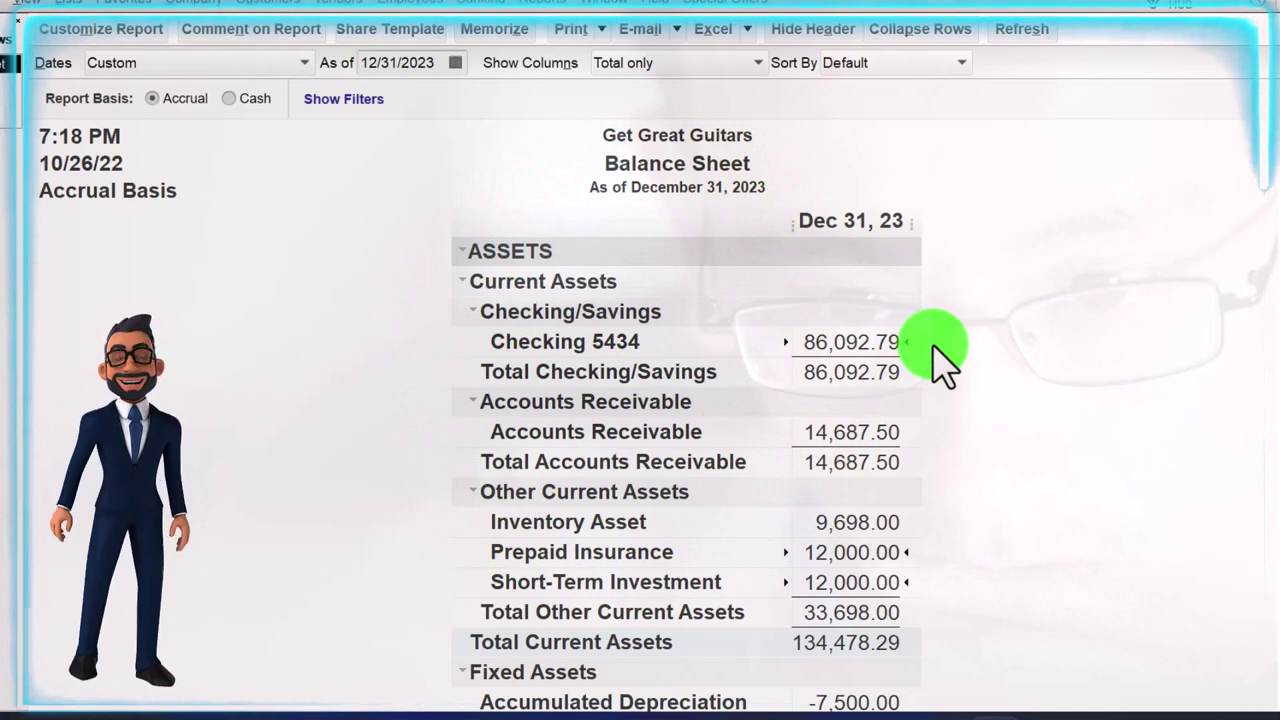
{"action": "scroll", "coordinate": [940, 355], "scroll_direction": "down", "scroll_amount": 1}
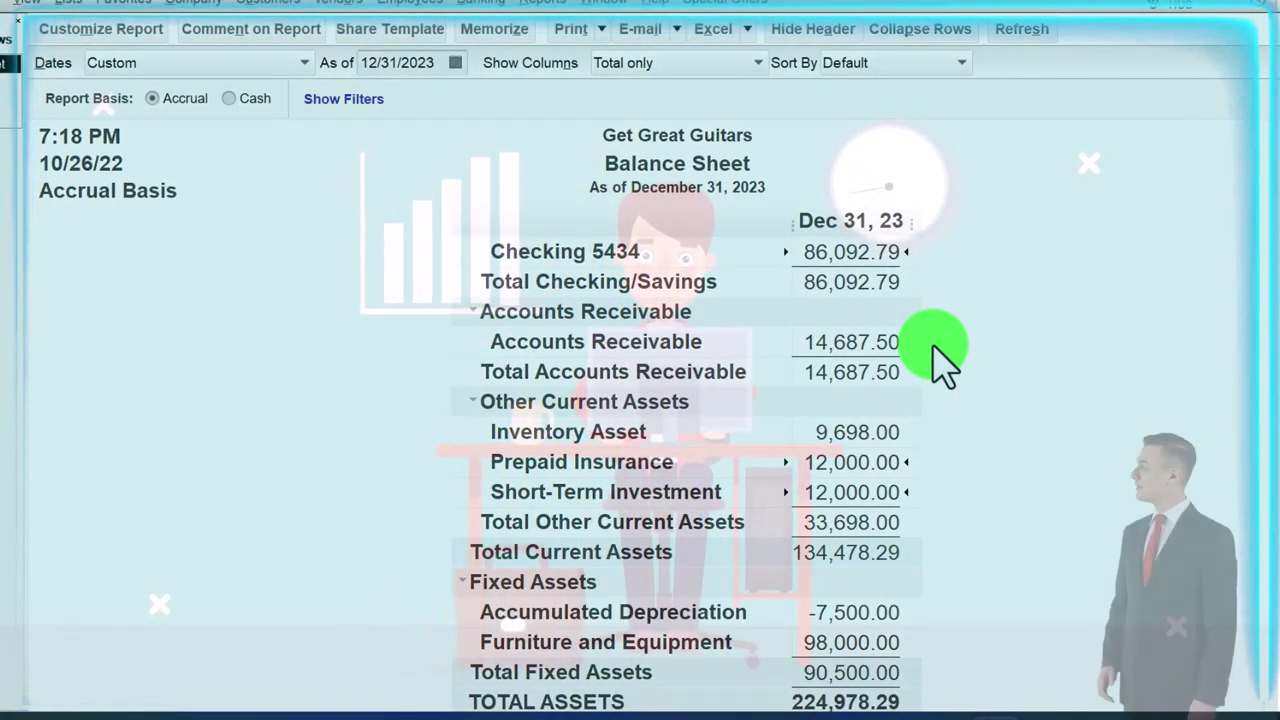
{"action": "scroll", "coordinate": [940, 355], "scroll_direction": "up", "scroll_amount": 1}
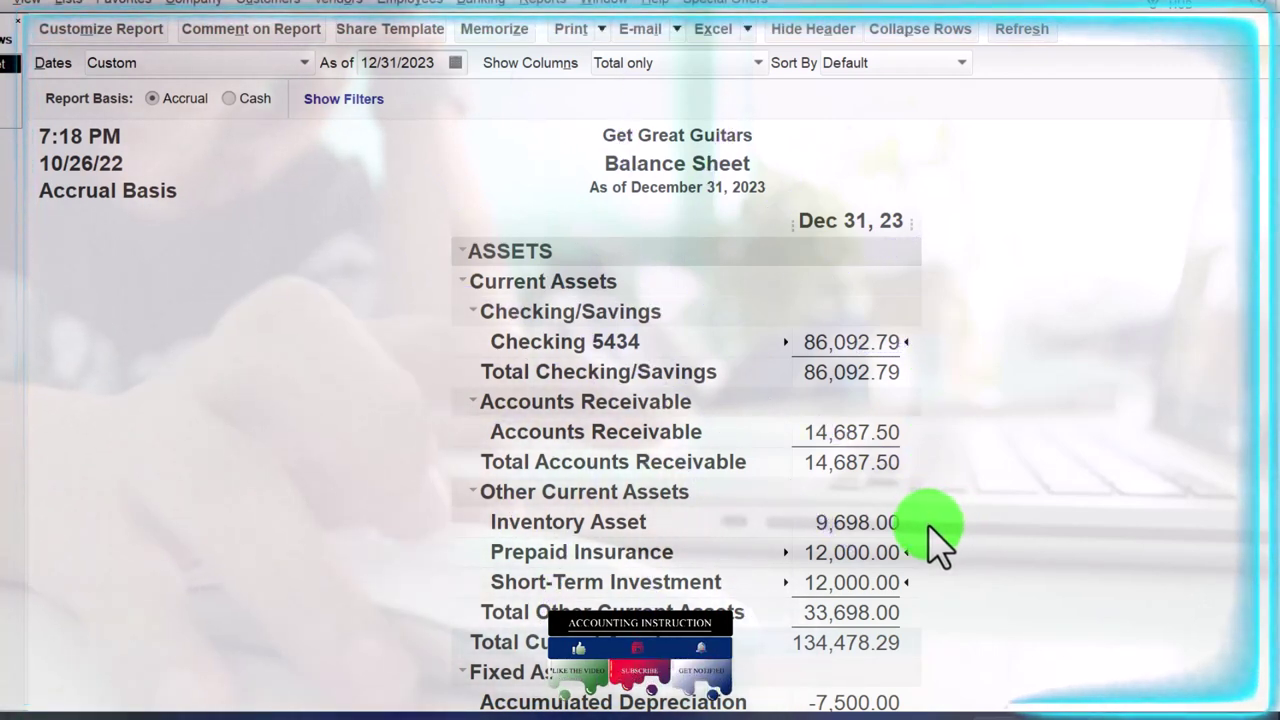
{"action": "scroll", "coordinate": [933, 540], "scroll_direction": "down", "scroll_amount": 1}
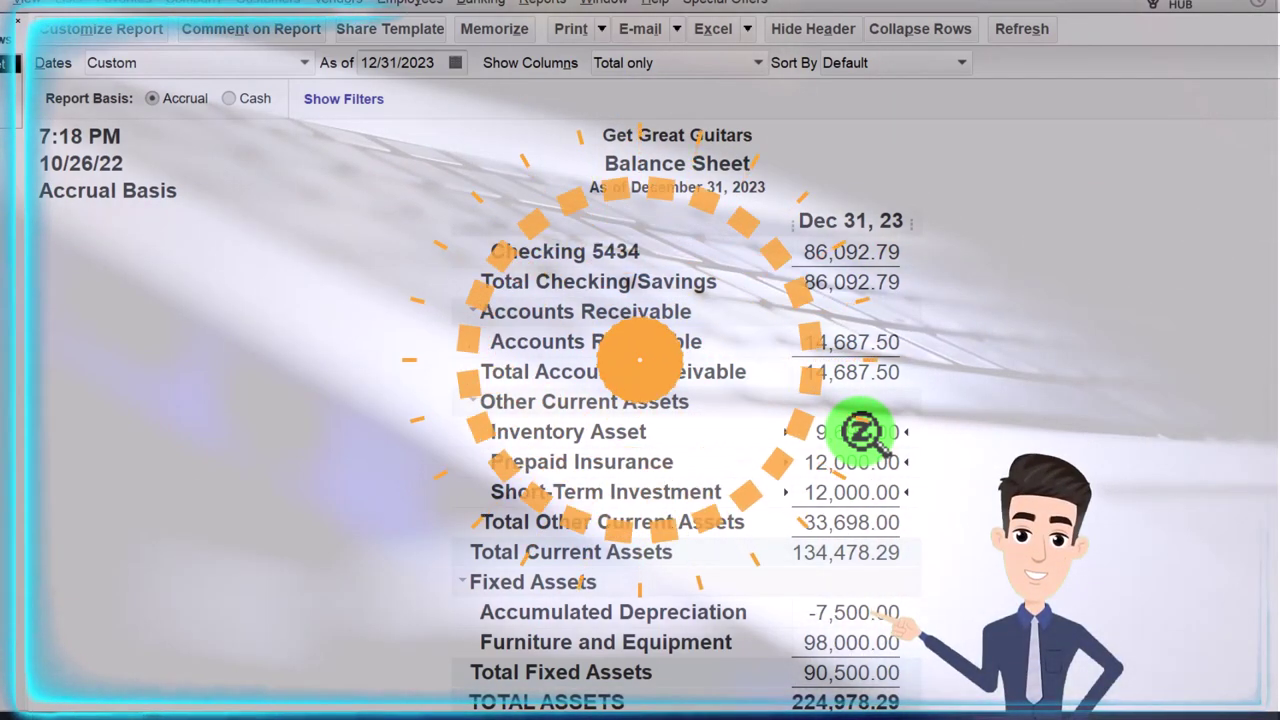
{"action": "scroll", "coordinate": [862, 432], "scroll_direction": "down", "scroll_amount": 1}
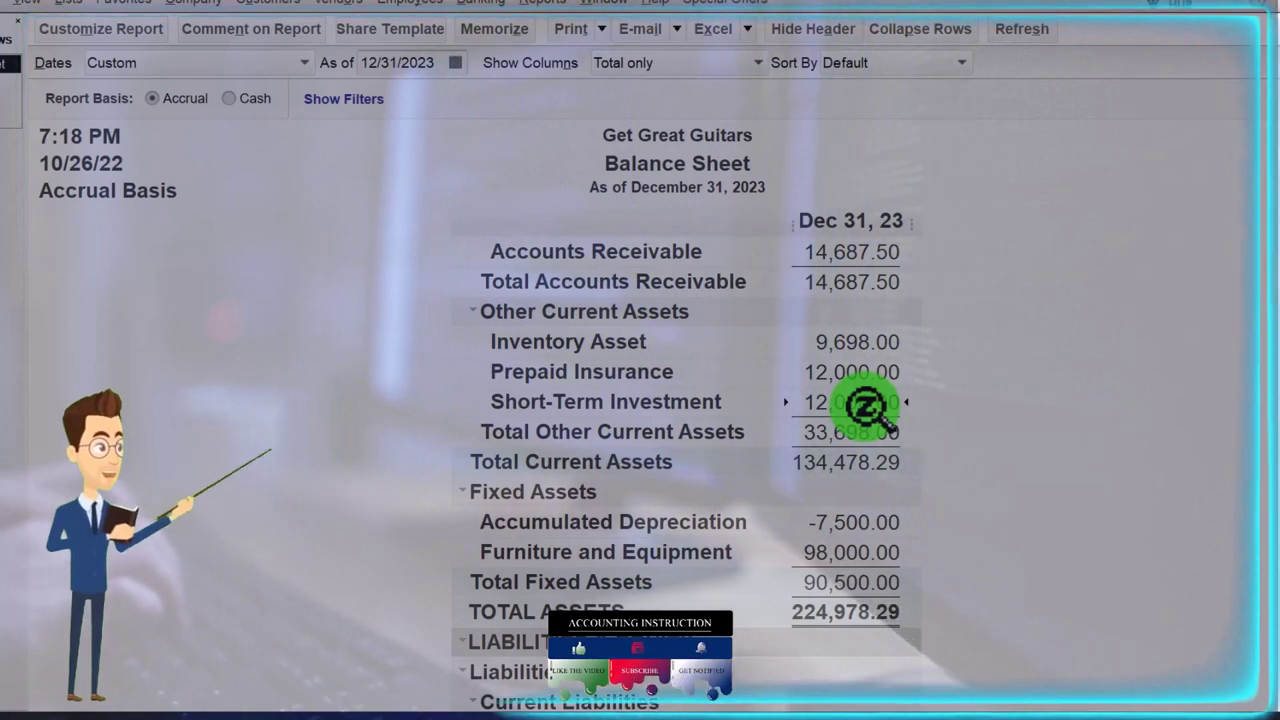
{"action": "scroll", "coordinate": [866, 405], "scroll_direction": "down", "scroll_amount": 5}
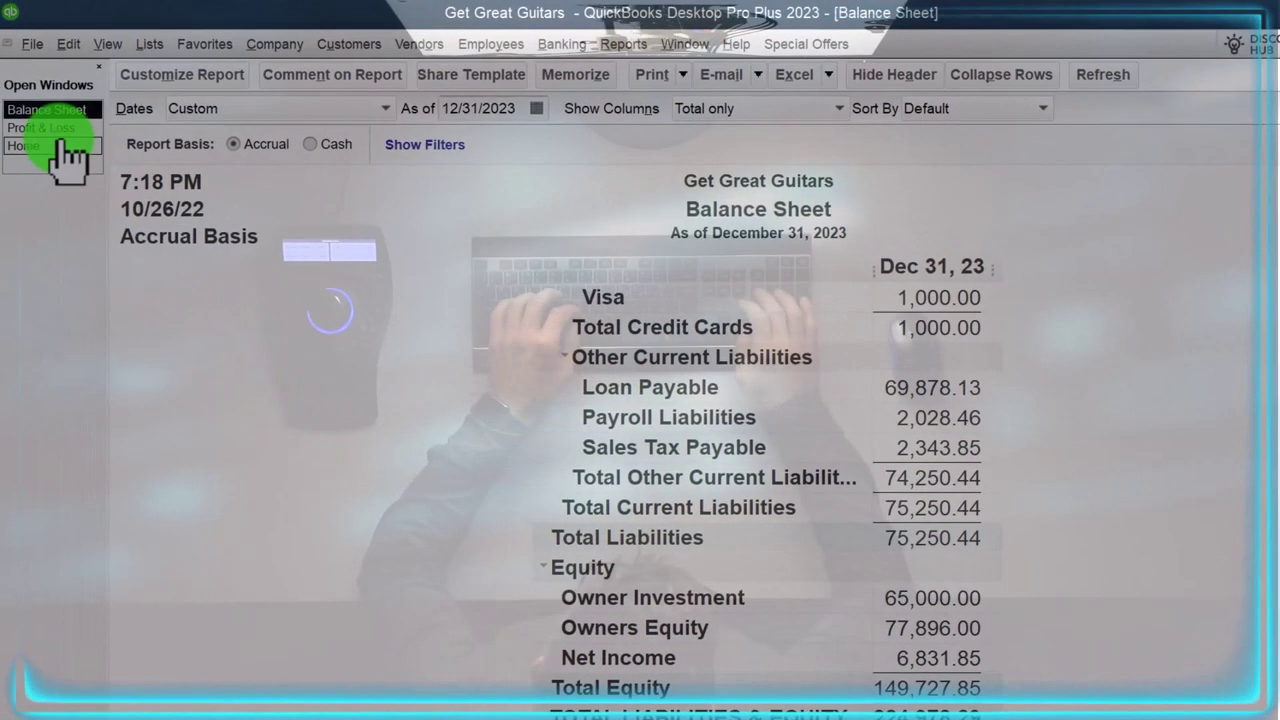
{"action": "left_click", "coordinate": [58, 129]}
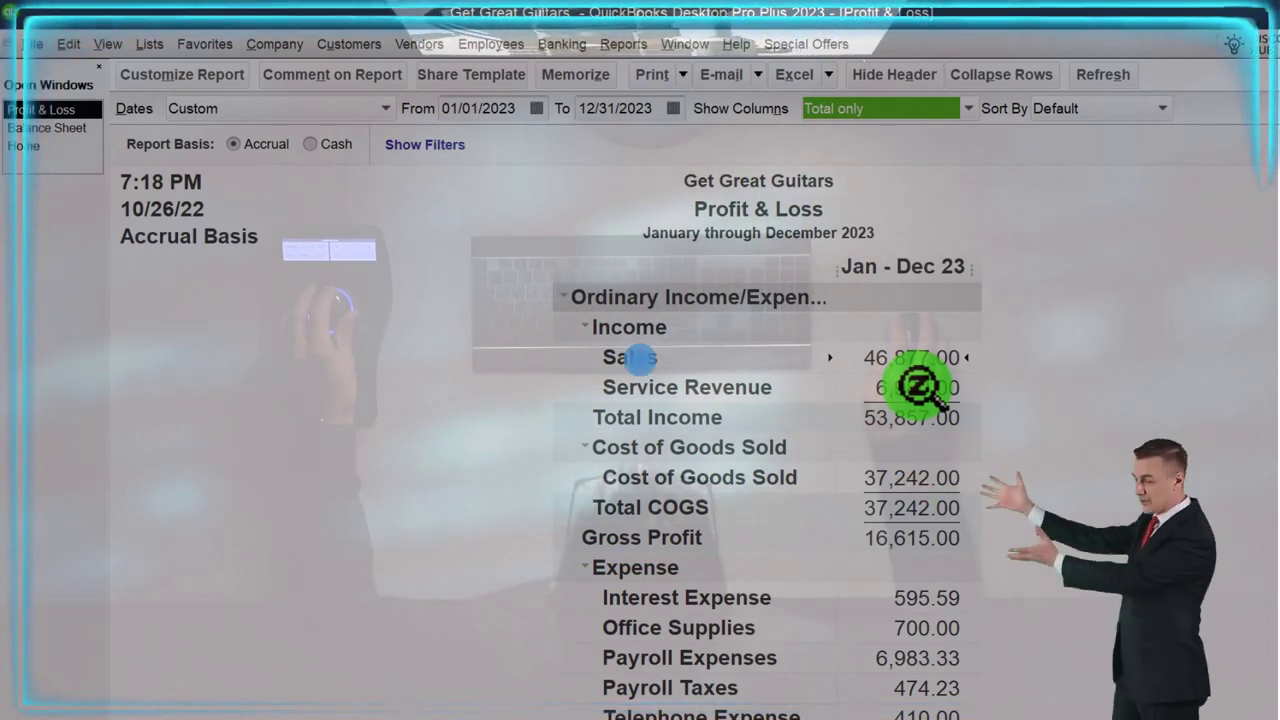
{"action": "scroll", "coordinate": [918, 385], "scroll_direction": "down", "scroll_amount": 2}
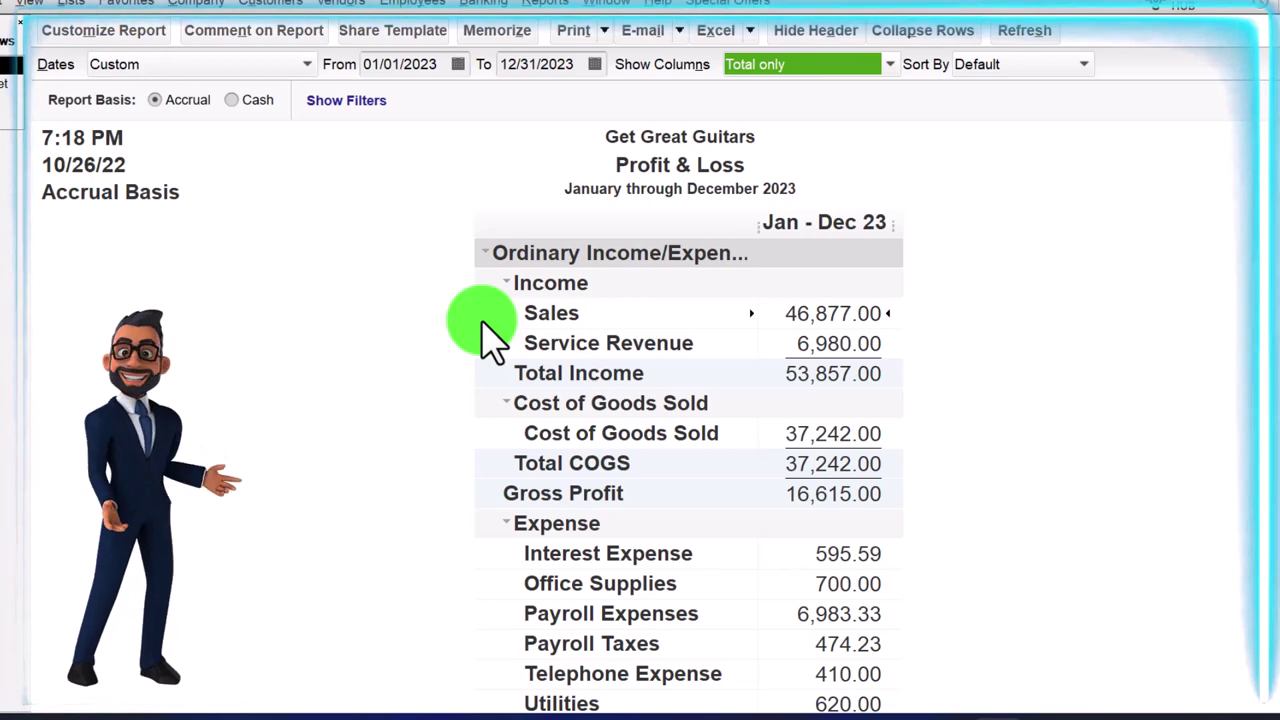
{"action": "scroll", "coordinate": [490, 335], "scroll_direction": "down", "scroll_amount": 2}
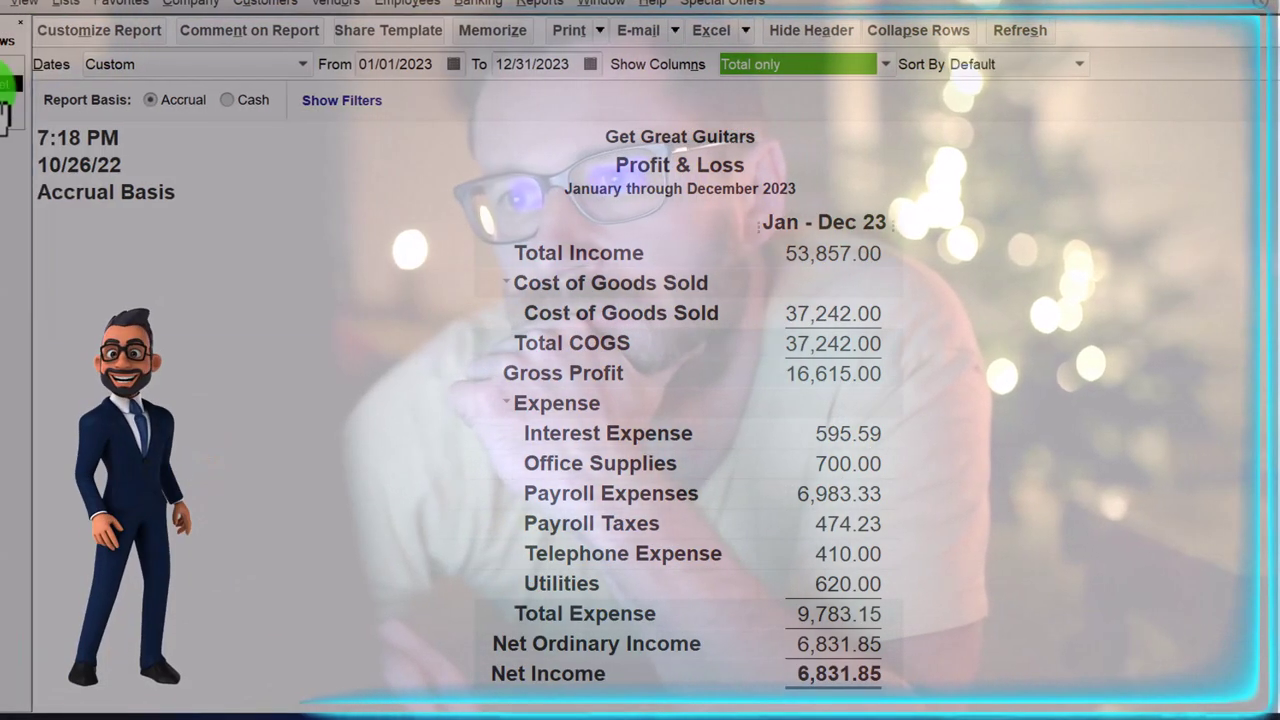
{"action": "left_click", "coordinate": [5, 85]}
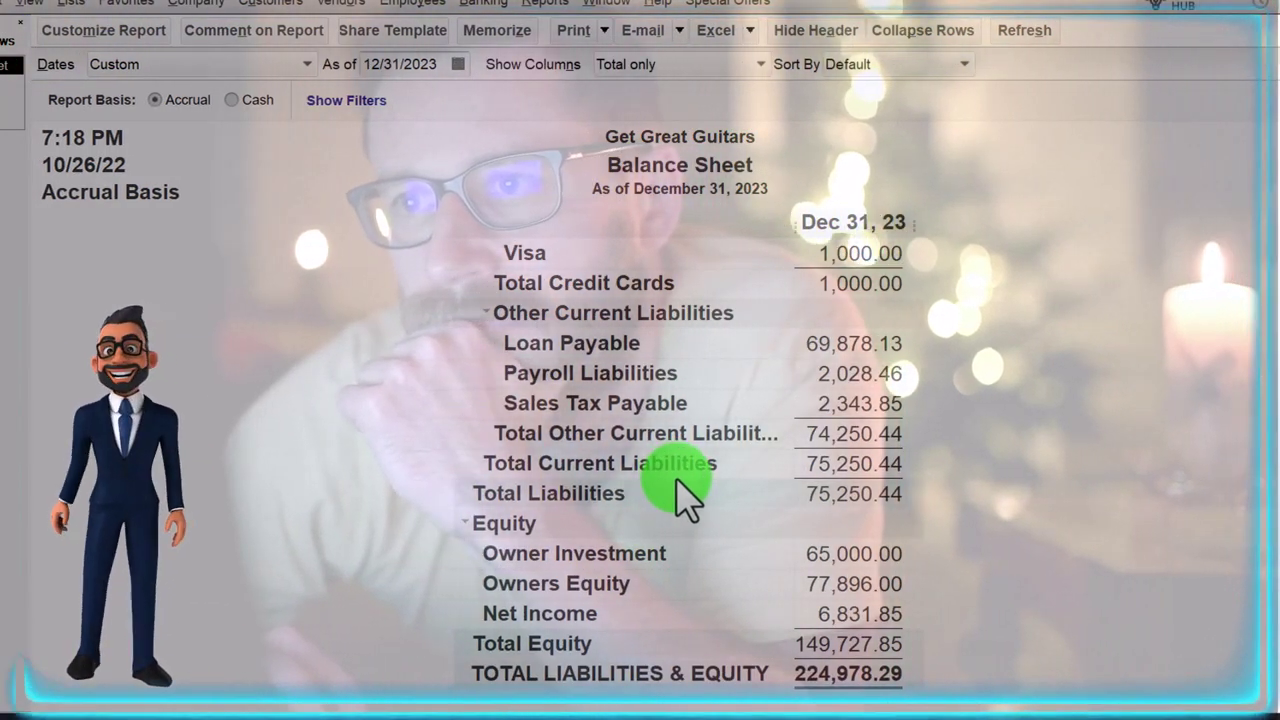
Scroll up through the Balance Sheet liabilities section.
{"action": "scroll", "coordinate": [684, 492], "scroll_direction": "up", "scroll_amount": 1}
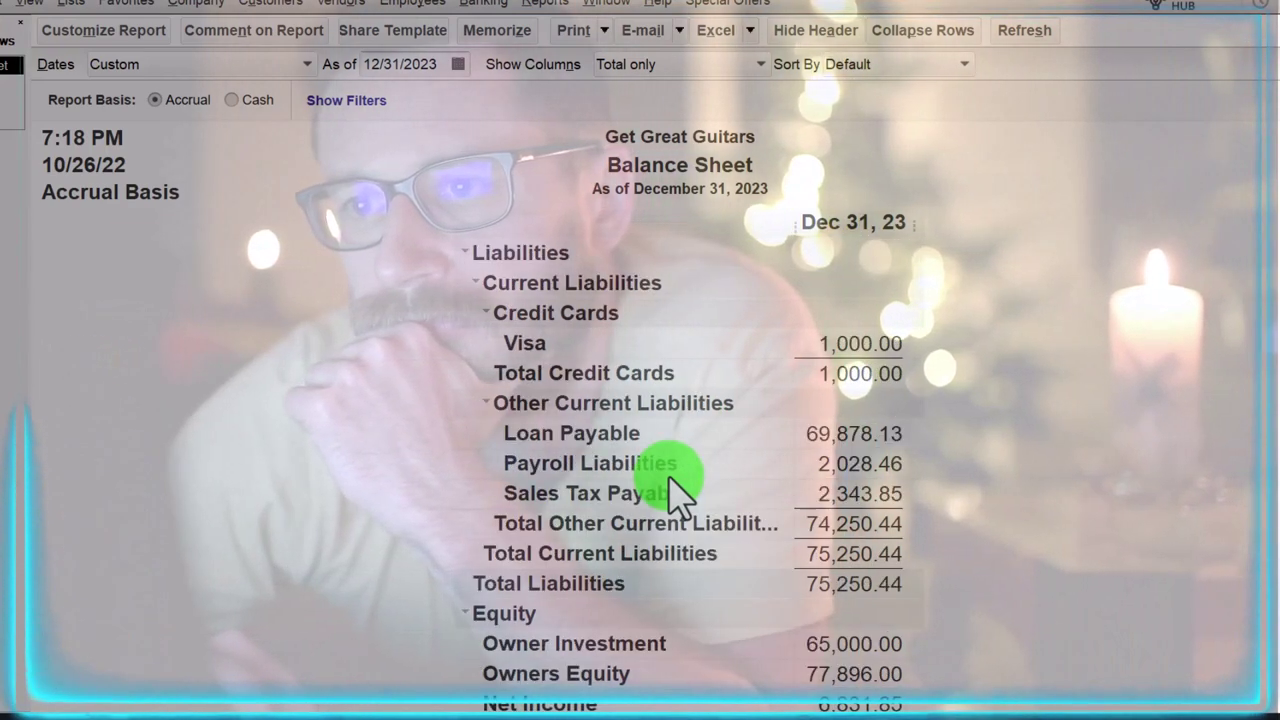
{"action": "scroll", "coordinate": [677, 487], "scroll_direction": "up", "scroll_amount": 4}
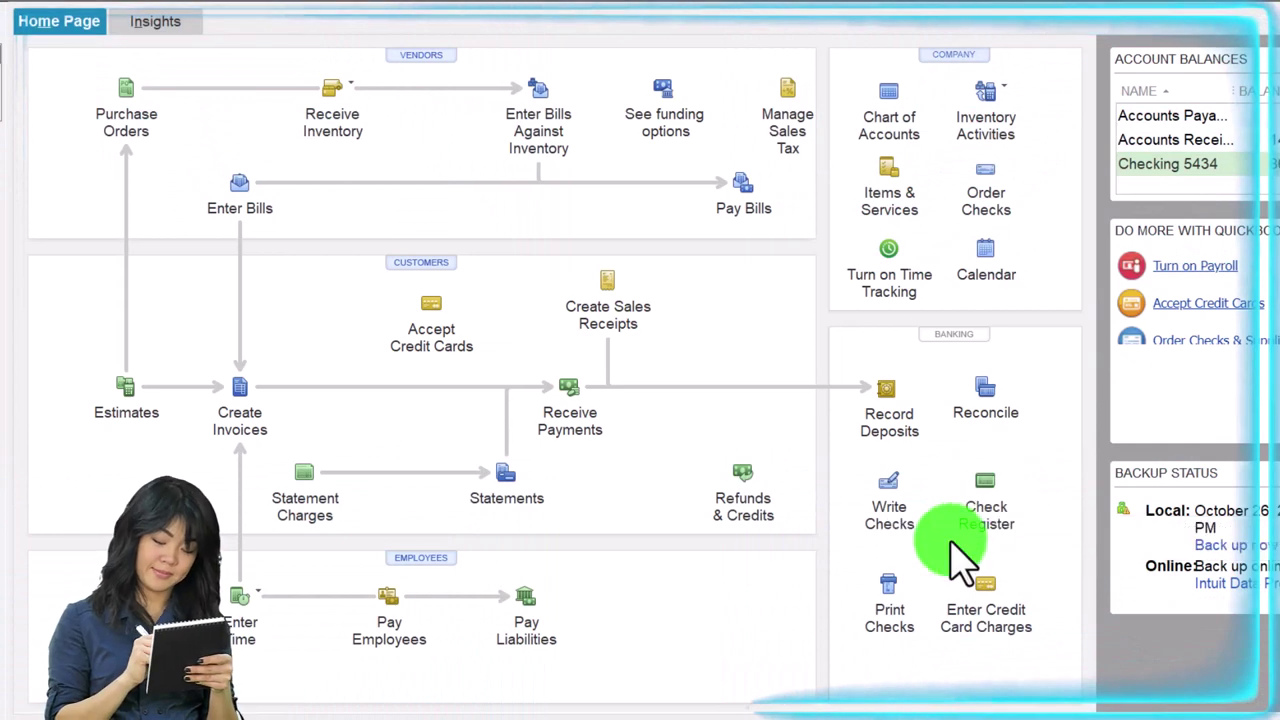
Open the checking account register from the Home Page Banking section.
{"action": "left_click", "coordinate": [988, 500]}
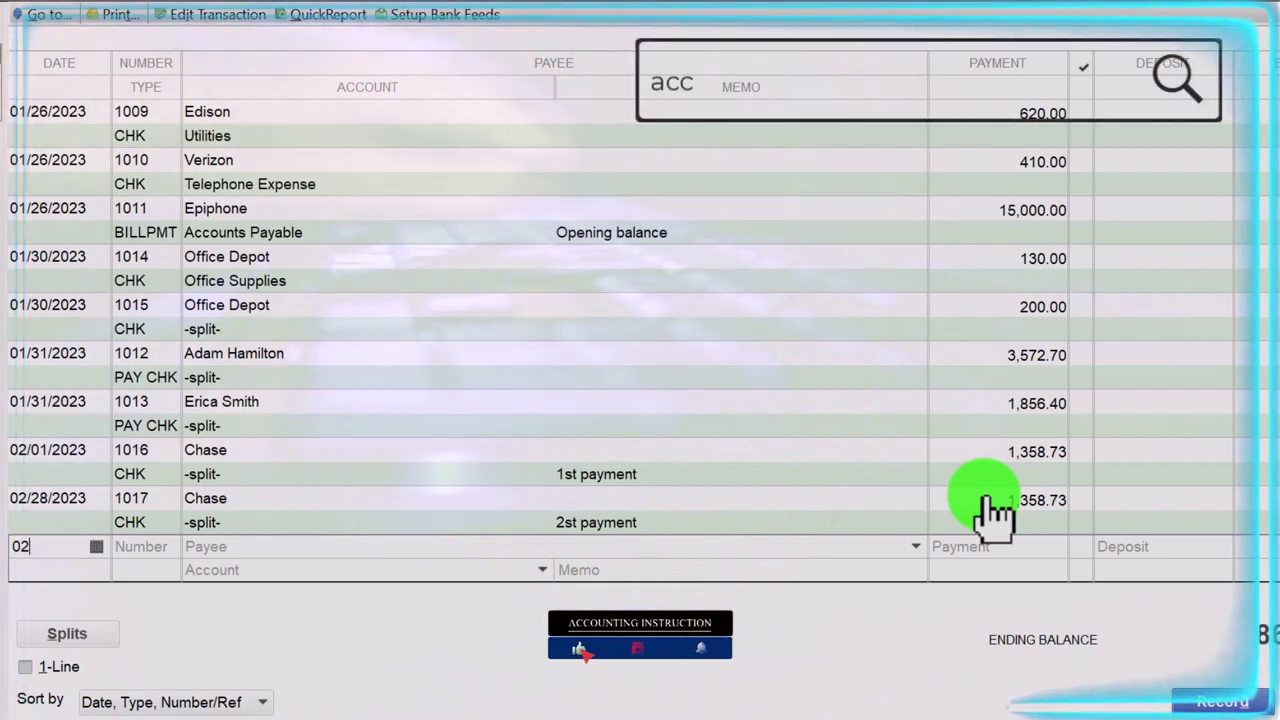
Enter date 02/02/2023 and number Dep in a new checking register row.
{"action": "type", "text": "2023"}
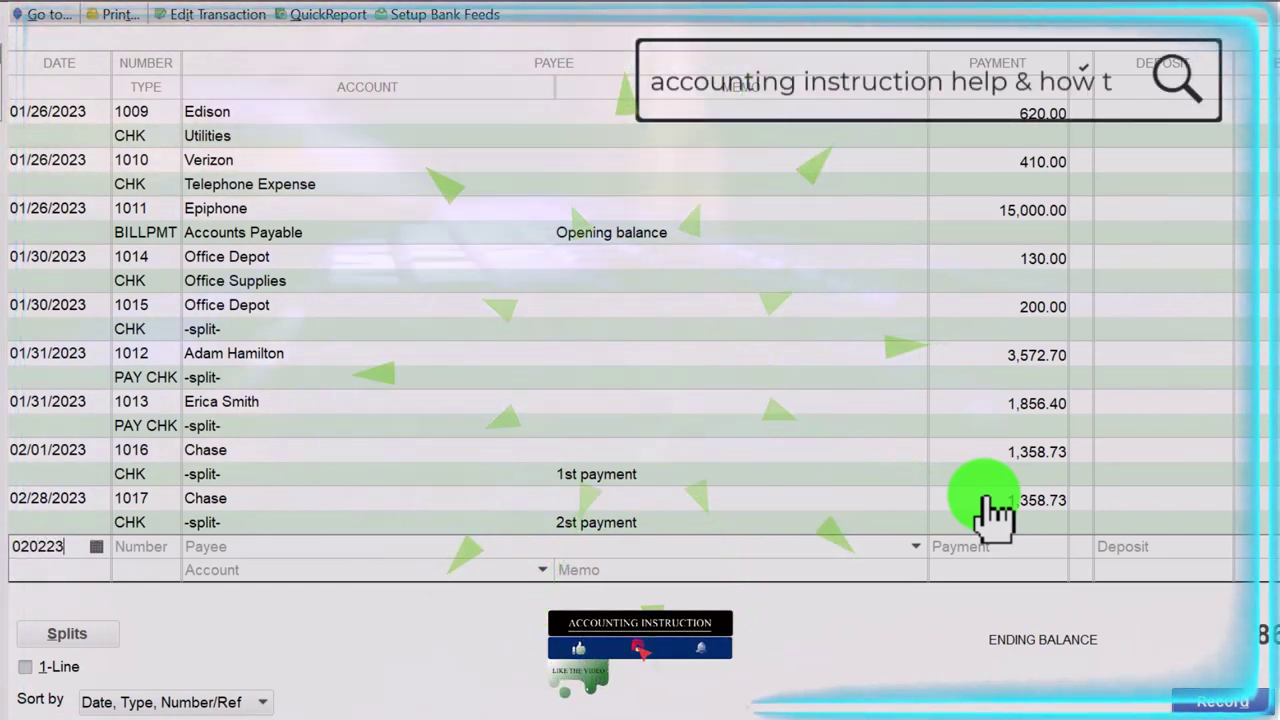
{"action": "key", "text": "Tab"}
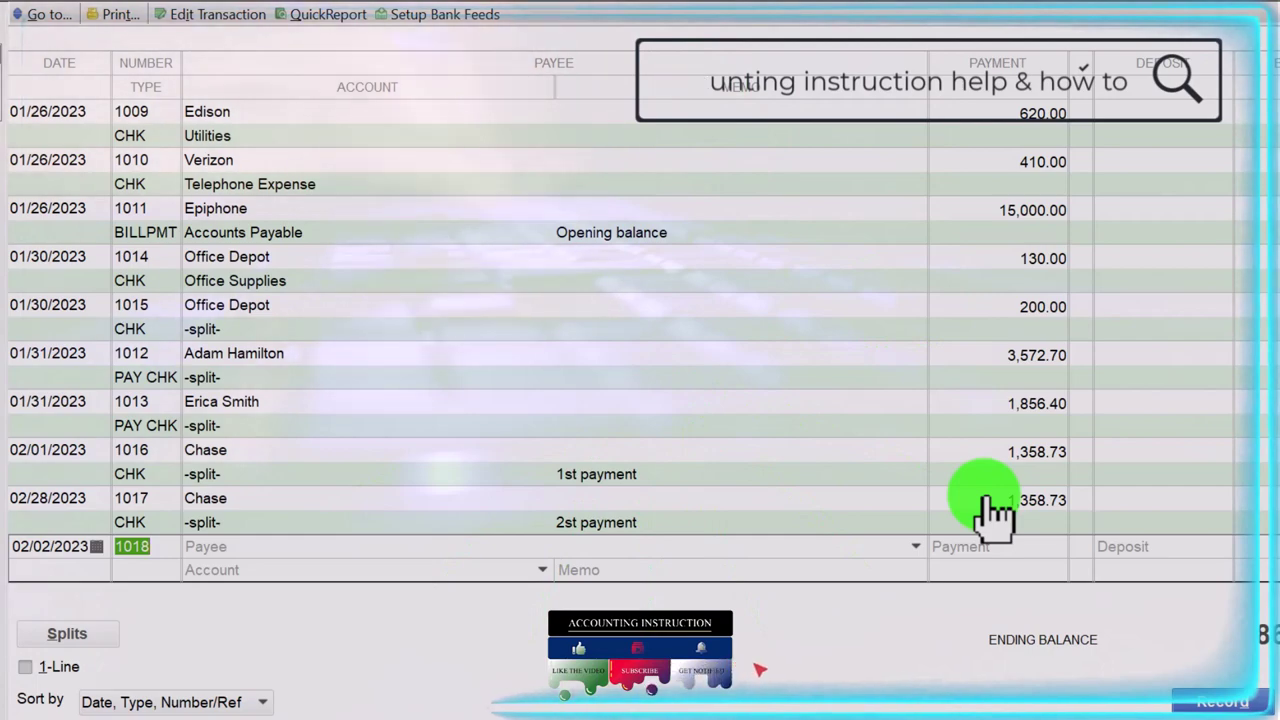
{"action": "type", "text": "De"}
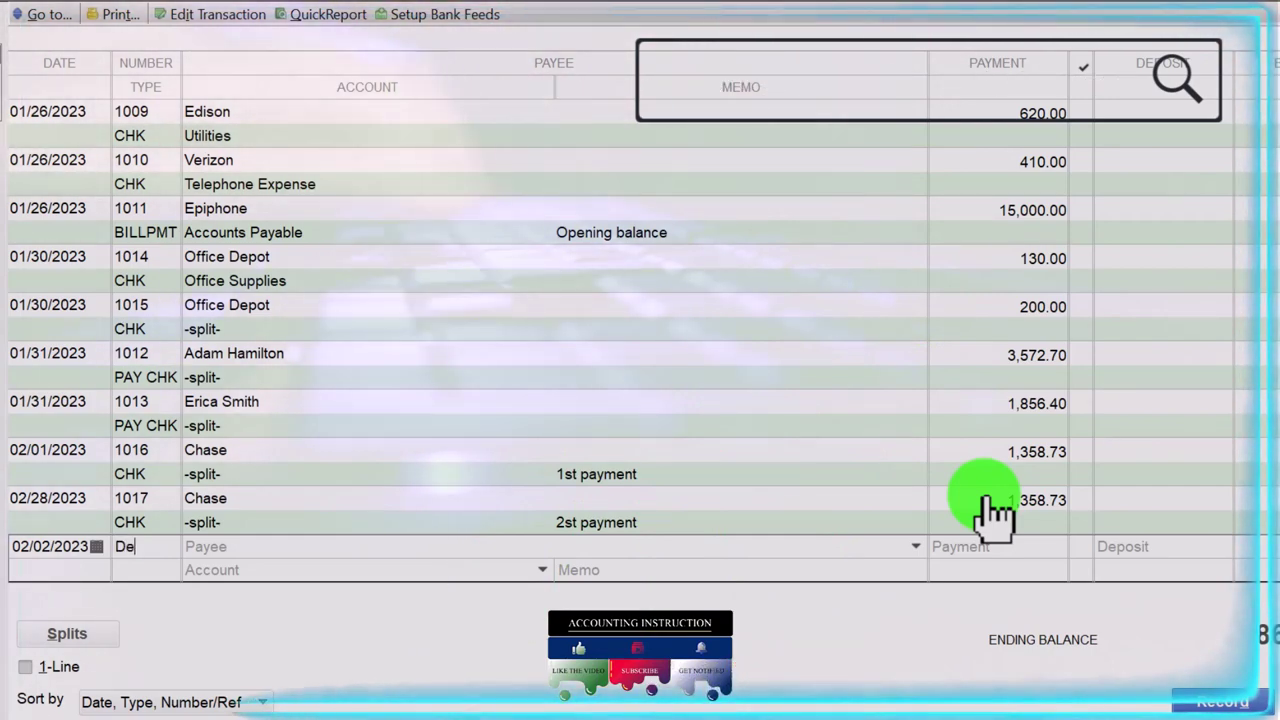
{"action": "type", "text": "p"}
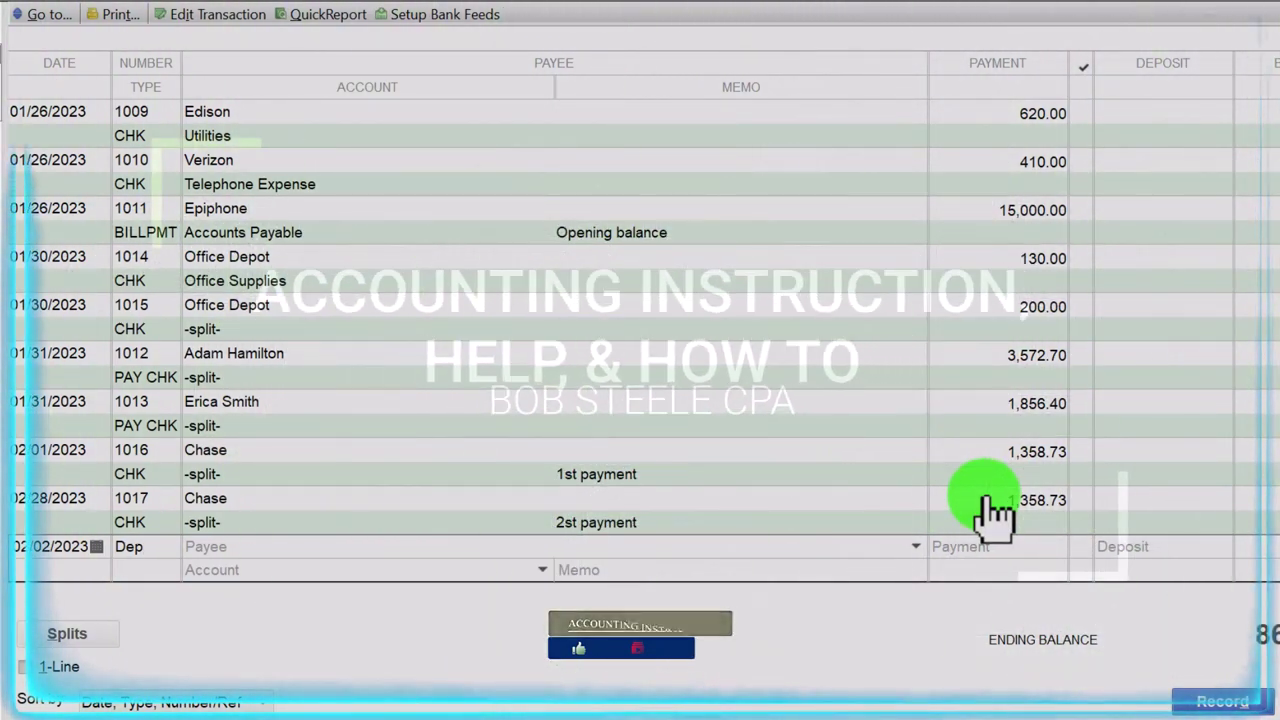
{"action": "key", "text": "Tab"}
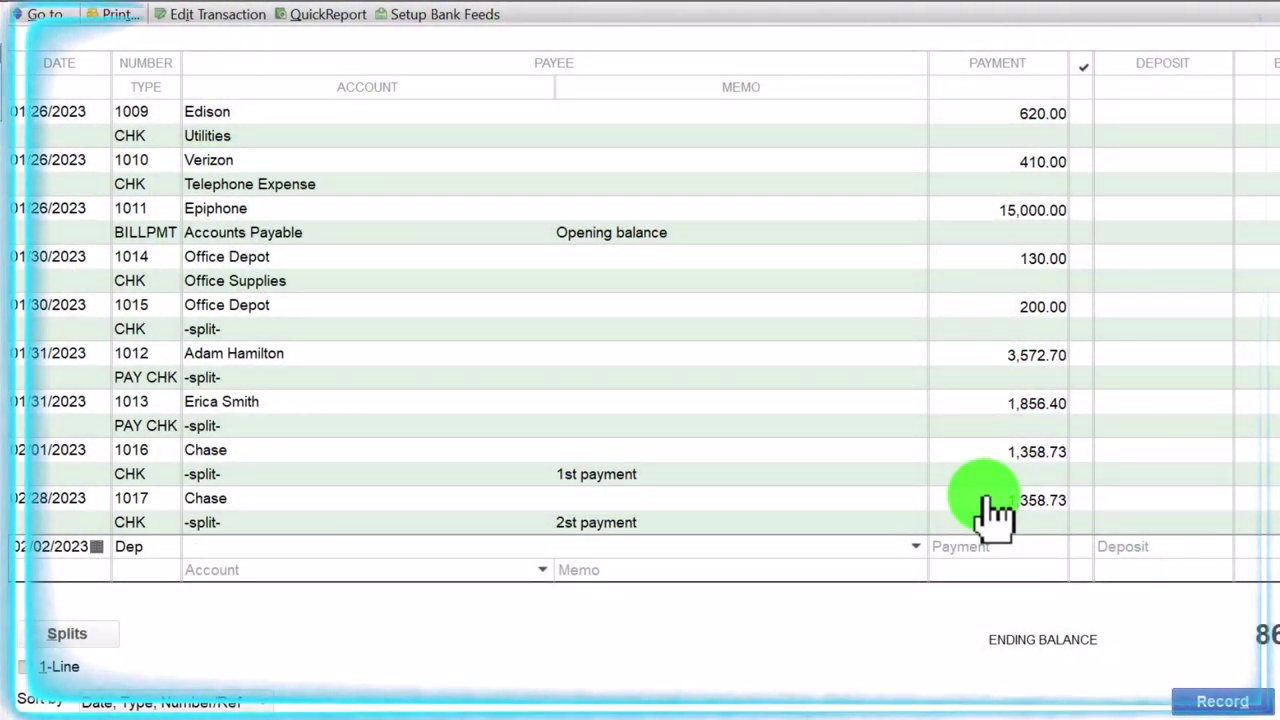
Enter Vanguard as the payee and move past the amount to the memo.
{"action": "type", "text": "Vanguard"}
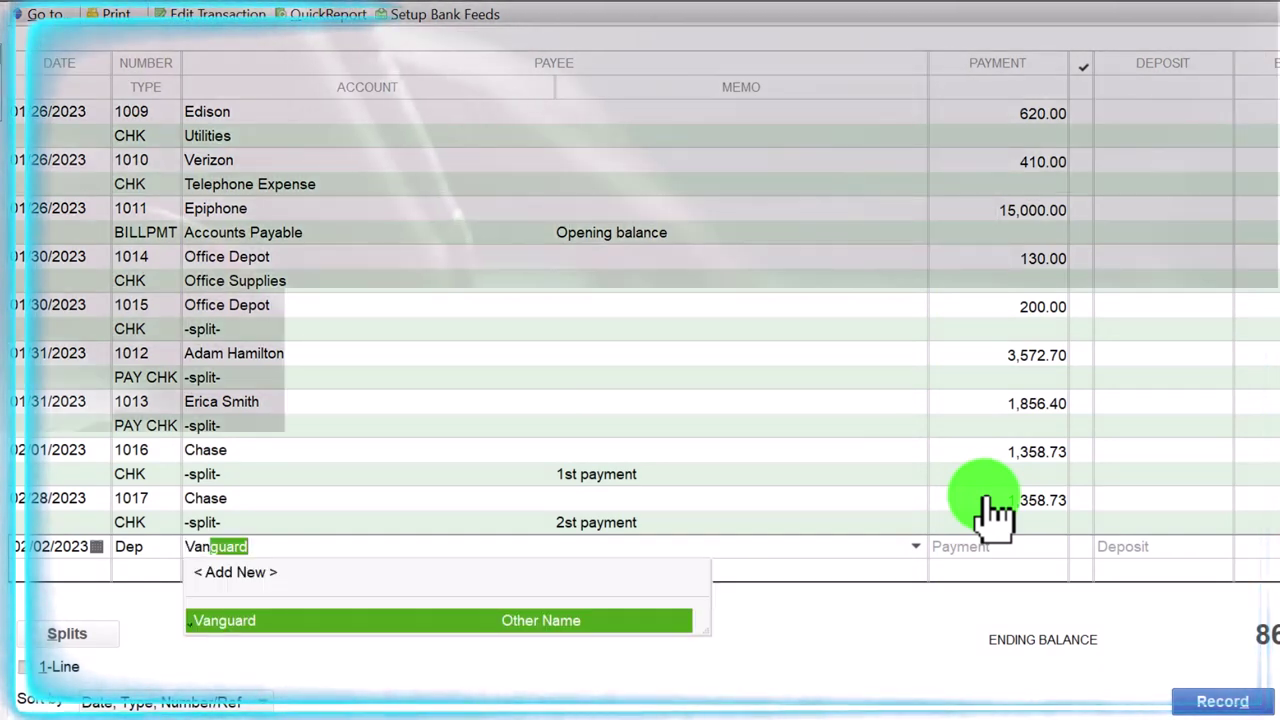
{"action": "key", "text": "Tab"}
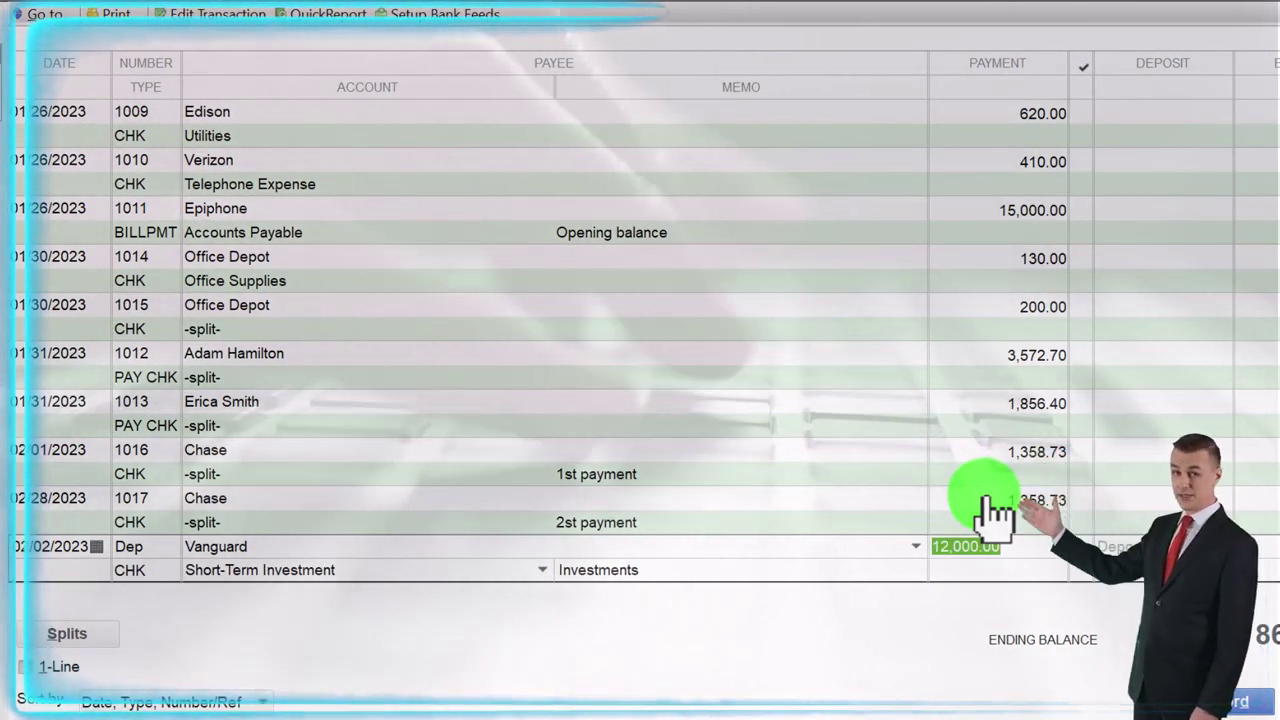
{"action": "key", "text": "Tab"}
{"action": "key", "text": "Tab"}
{"action": "key", "text": "Tab"}
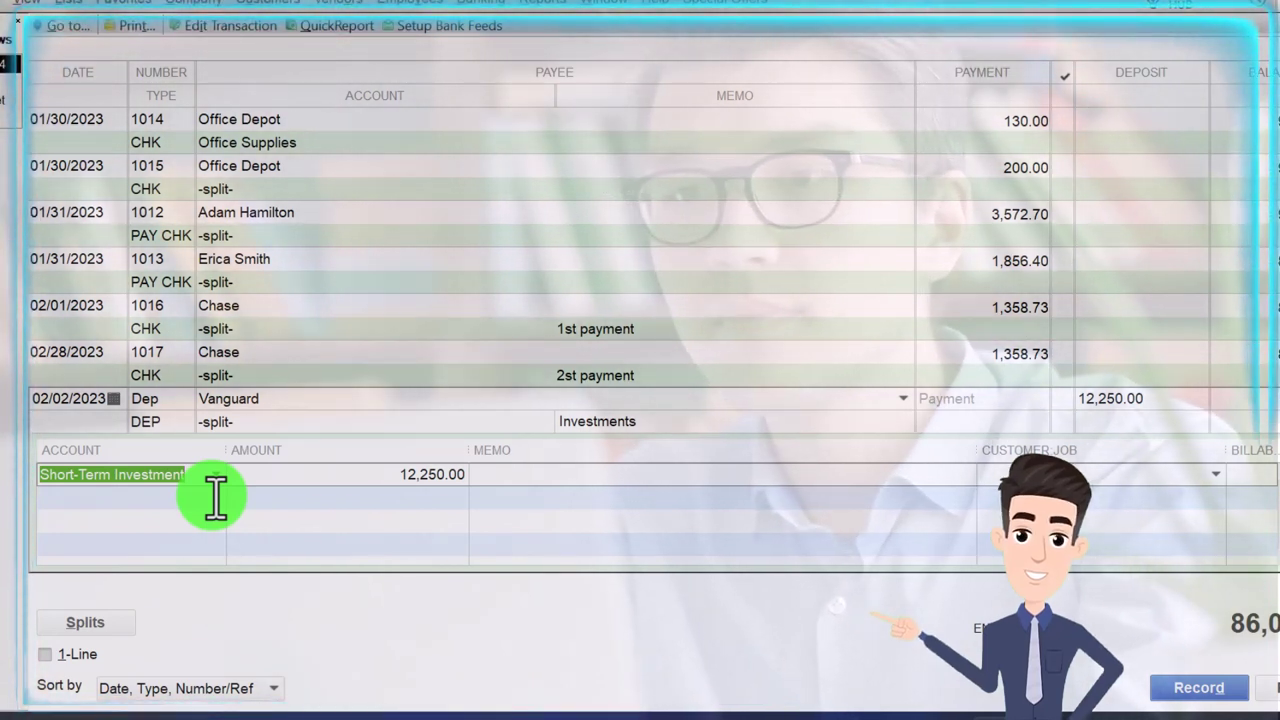
Give the first split line 12,000.00 with memo 'Sale of short term investmetn'.
{"action": "key", "text": "Tab"}
{"action": "type", "text": "1"}
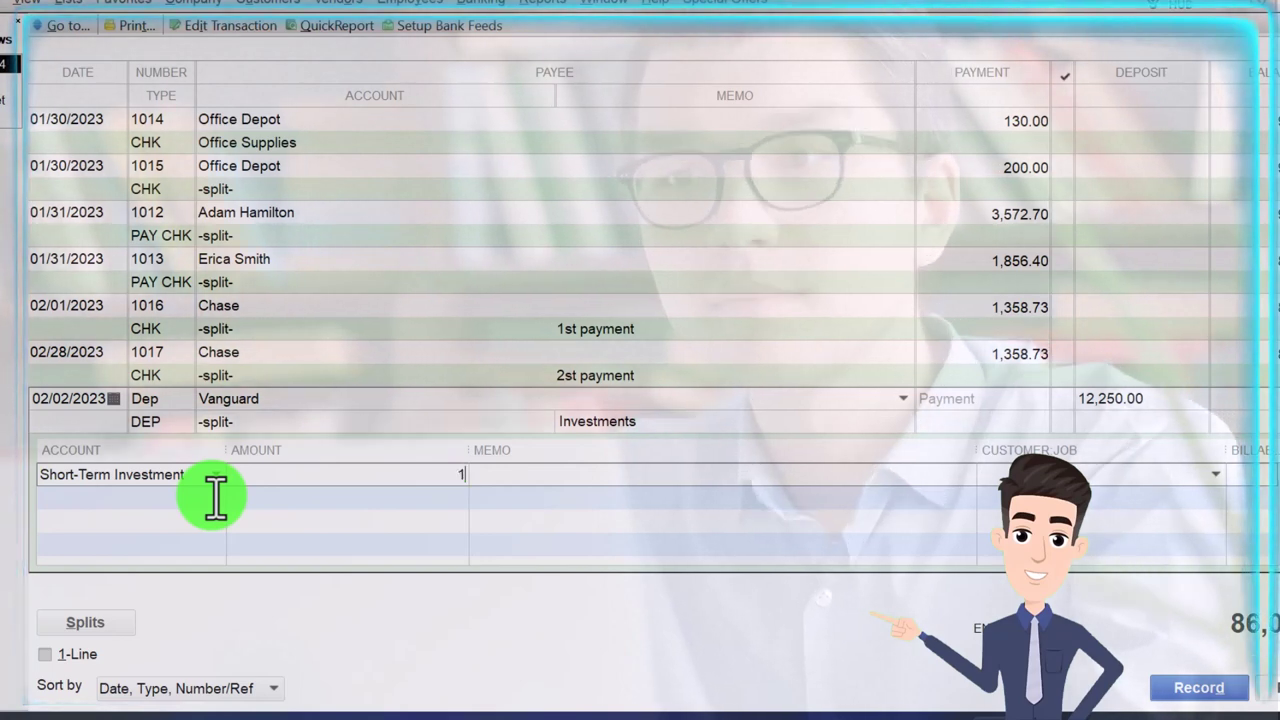
{"action": "type", "text": "2,000"}
{"action": "key", "text": "Tab"}
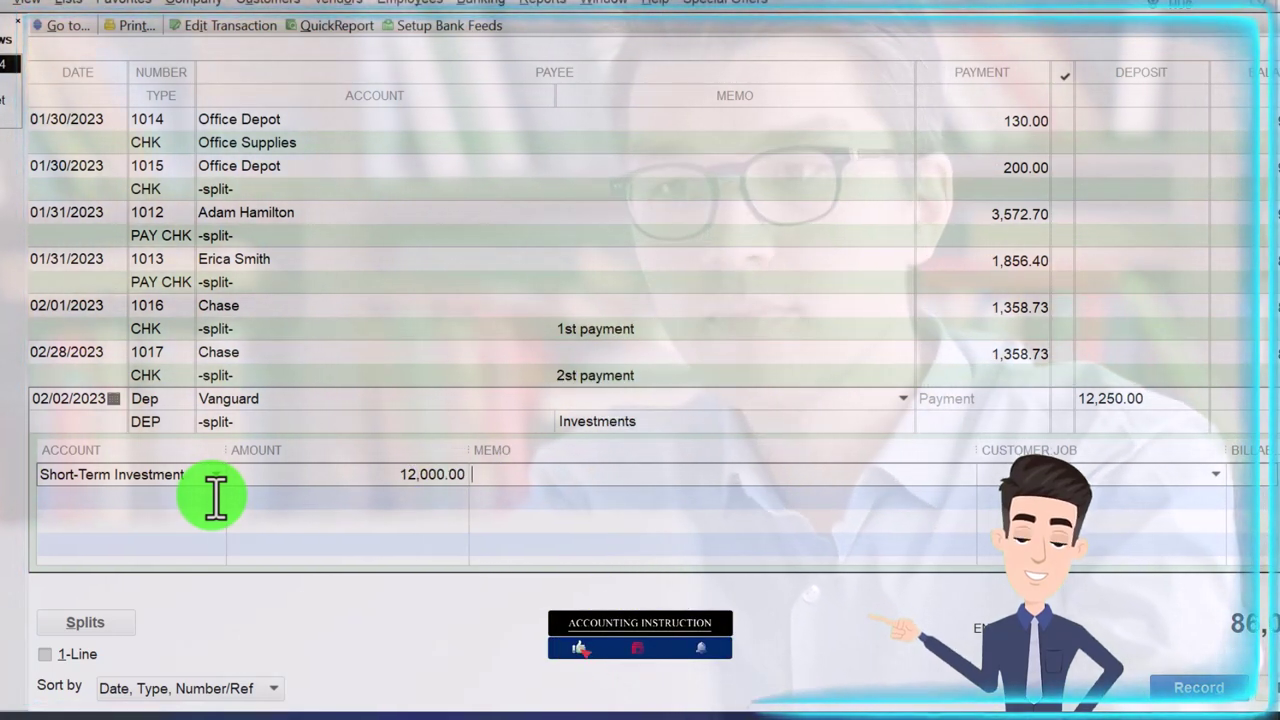
{"action": "type", "text": "Sale of short term i"}
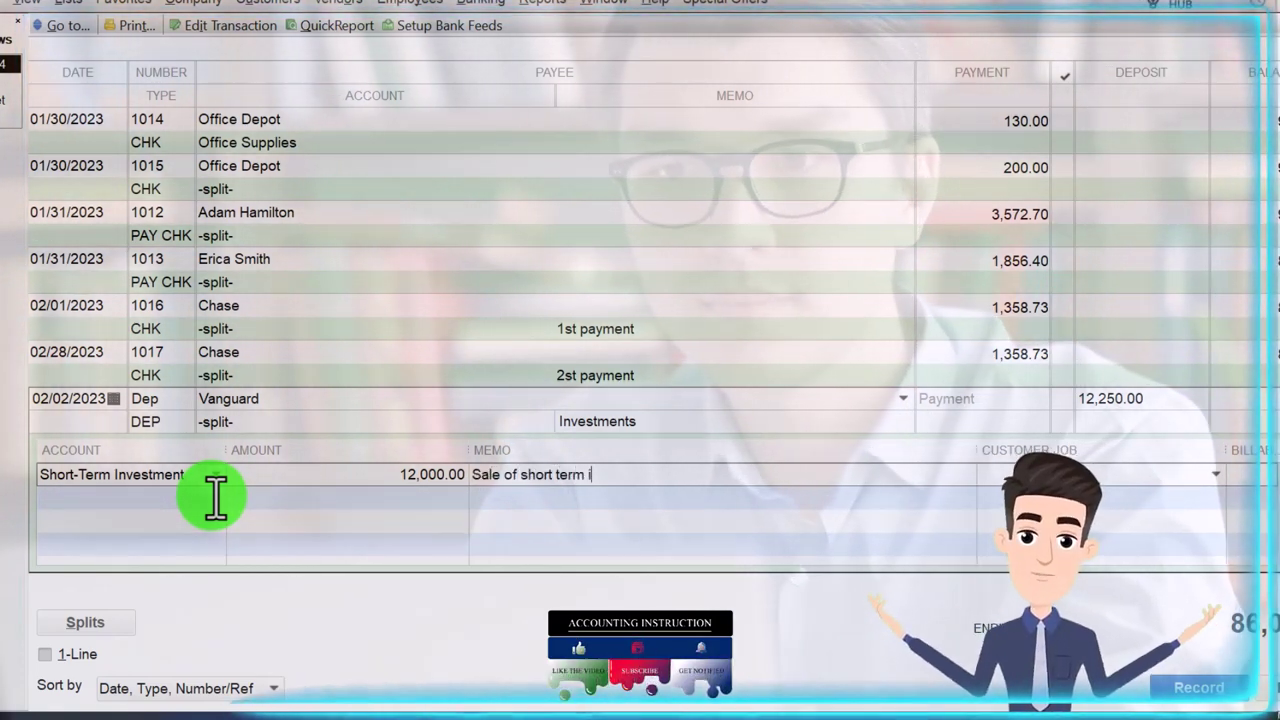
{"action": "type", "text": "nvestmetn"}
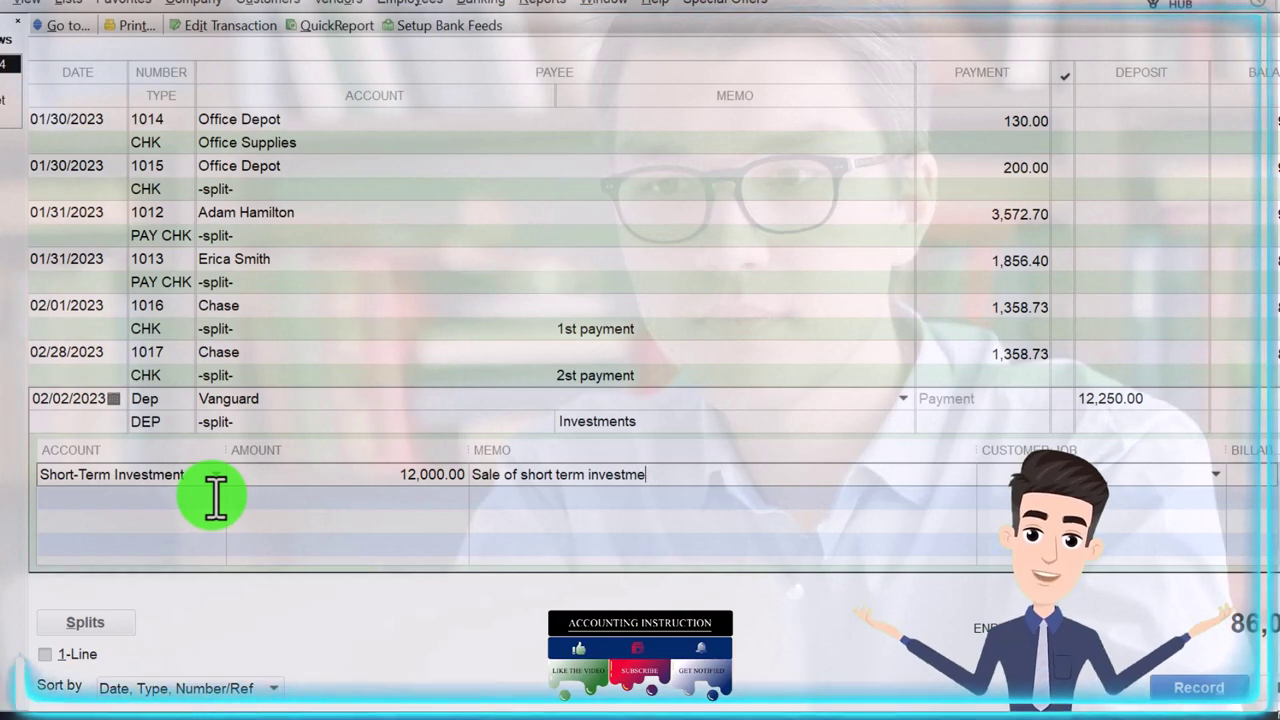
Add a second split line with the account Gains on Sale of Investment.
{"action": "left_click", "coordinate": [215, 497]}
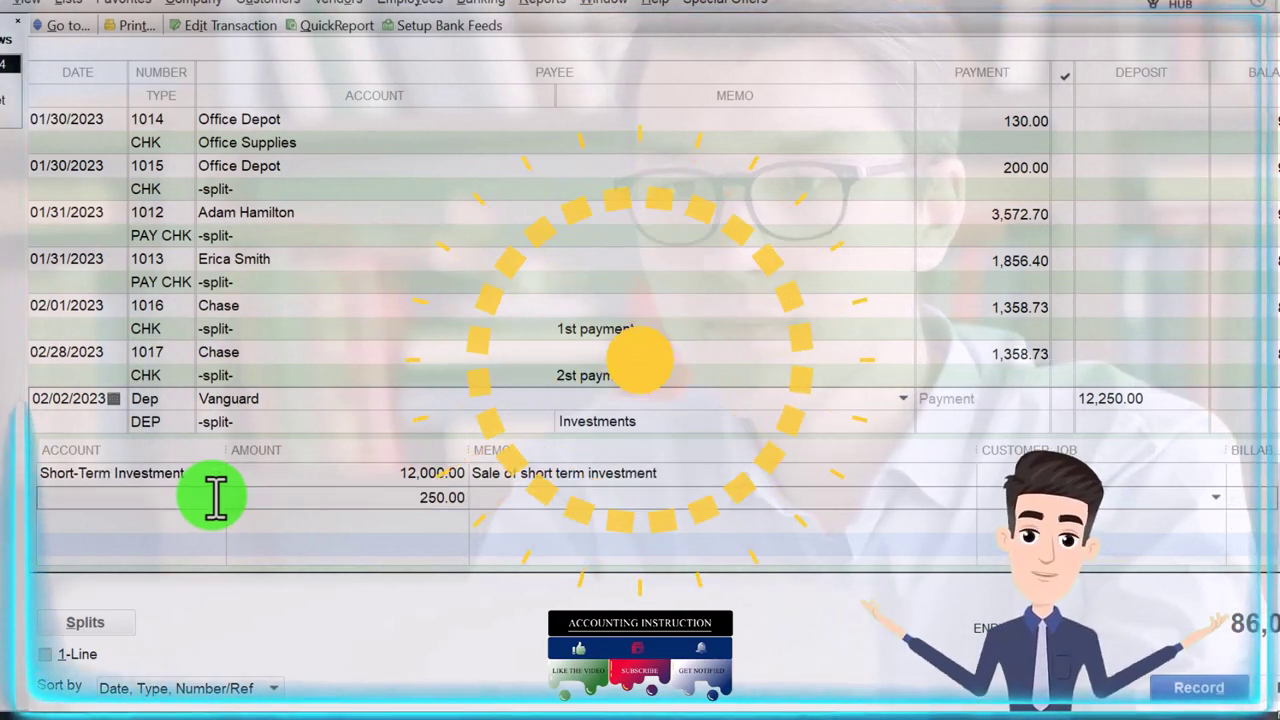
{"action": "left_click", "coordinate": [215, 497]}
{"action": "scroll", "coordinate": [240, 382], "scroll_direction": "down", "scroll_amount": 1}
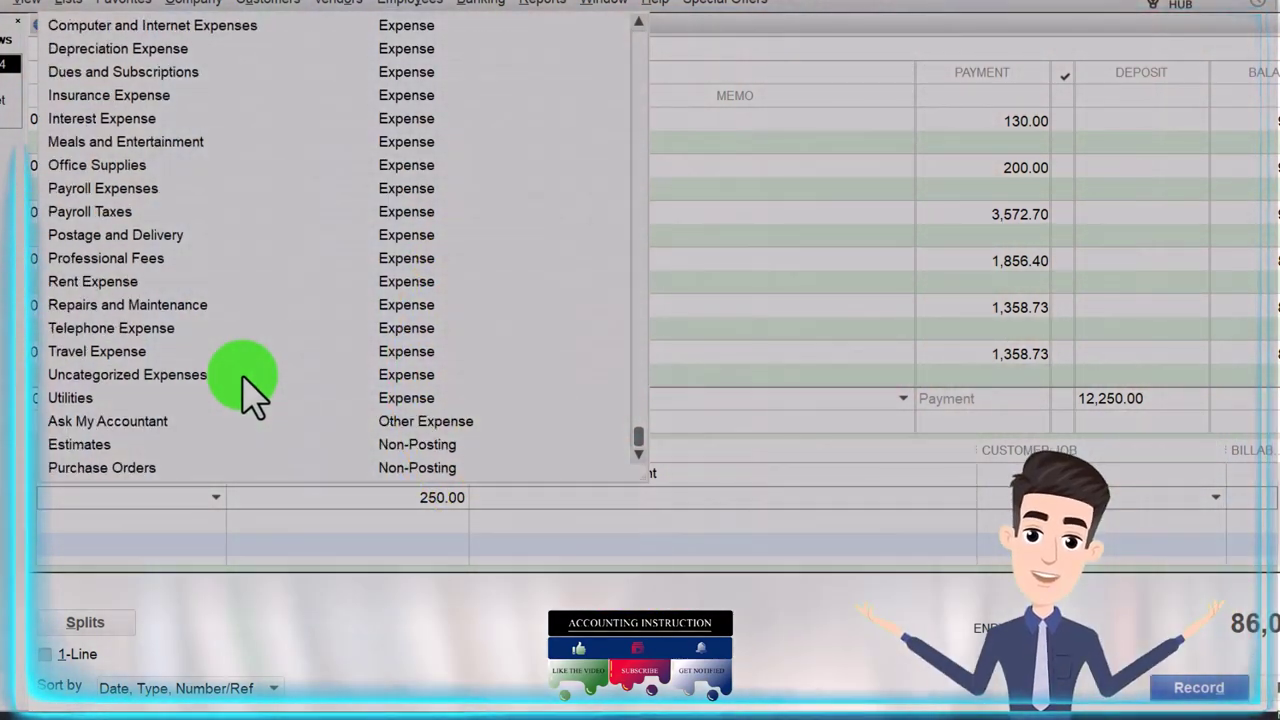
{"action": "type", "text": "gai"}
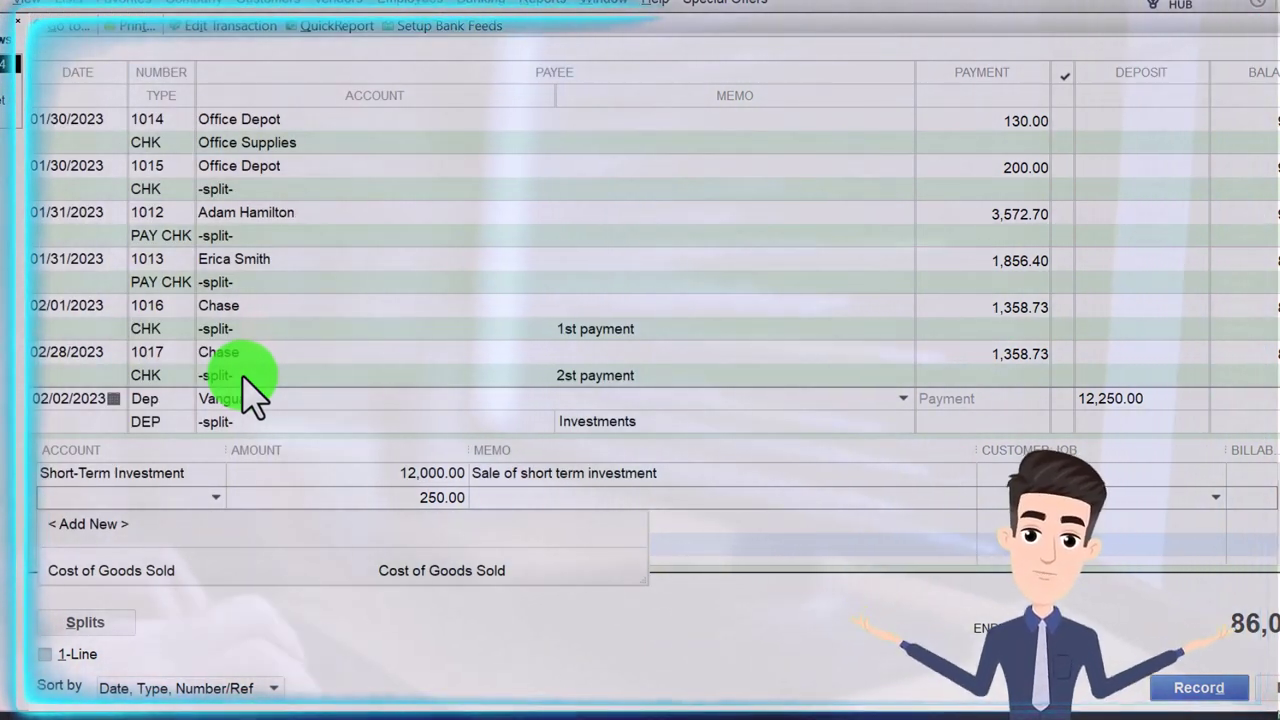
{"action": "type", "text": "Gains on Sale of"}
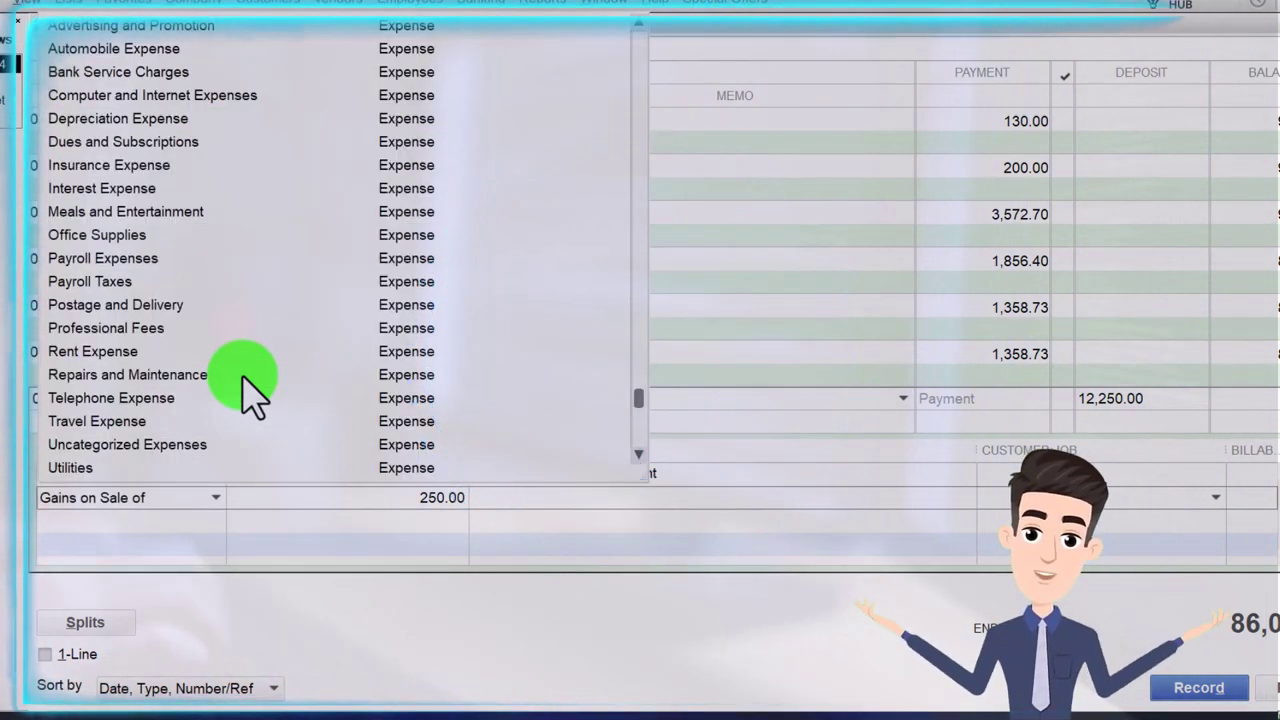
{"action": "type", "text": " Investment"}
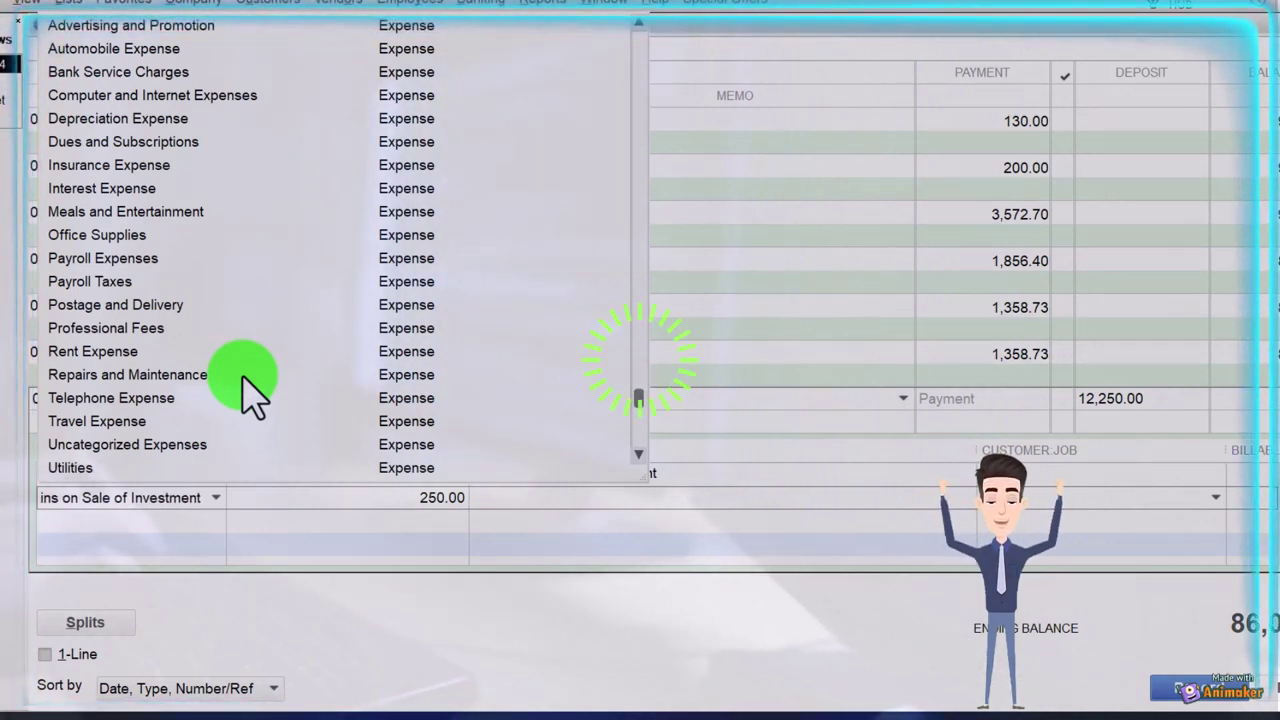
{"action": "key", "text": "Tab"}
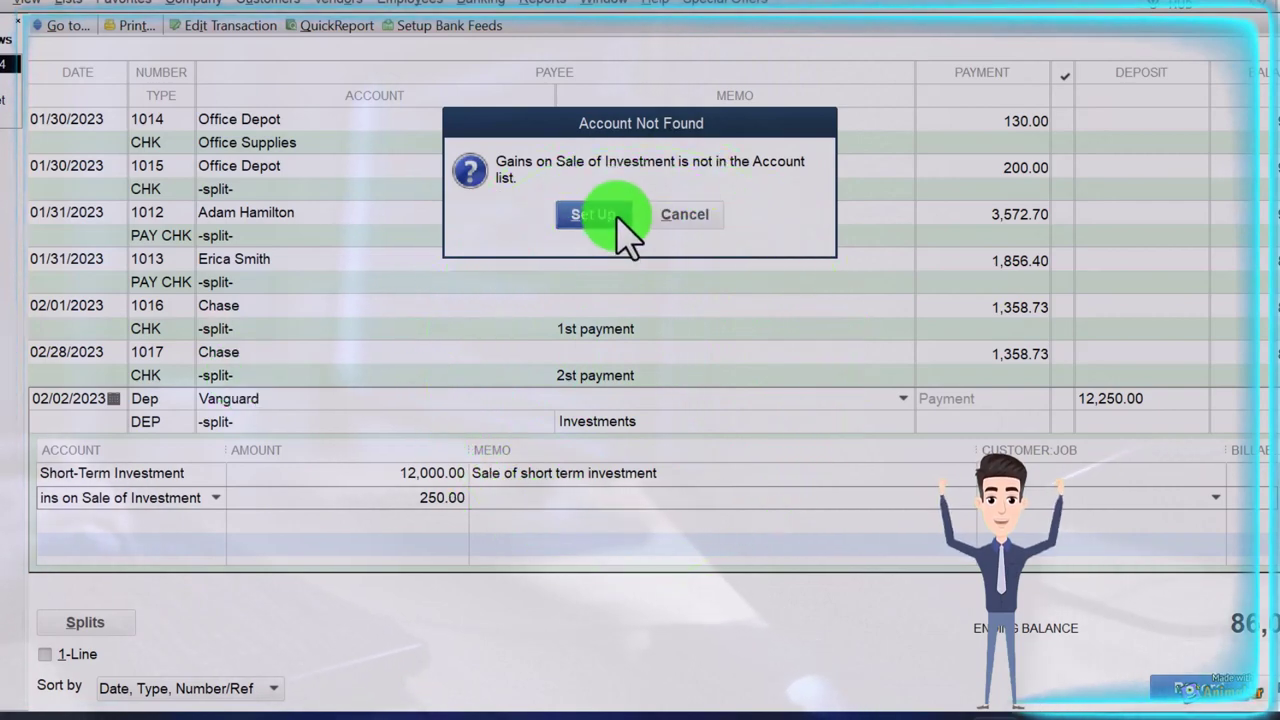
Set up the missing Gains on Sale of Investment account as Other Income and save it.
{"action": "left_click", "coordinate": [597, 215]}
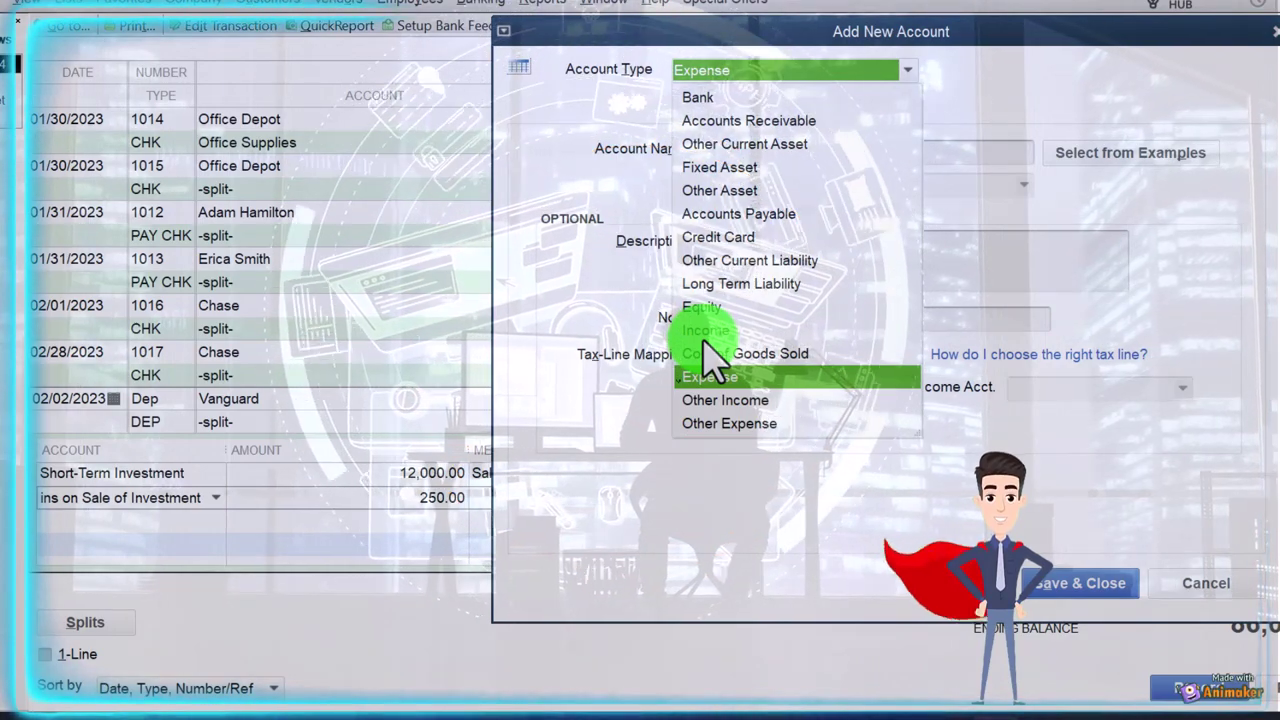
{"action": "left_click", "coordinate": [705, 402]}
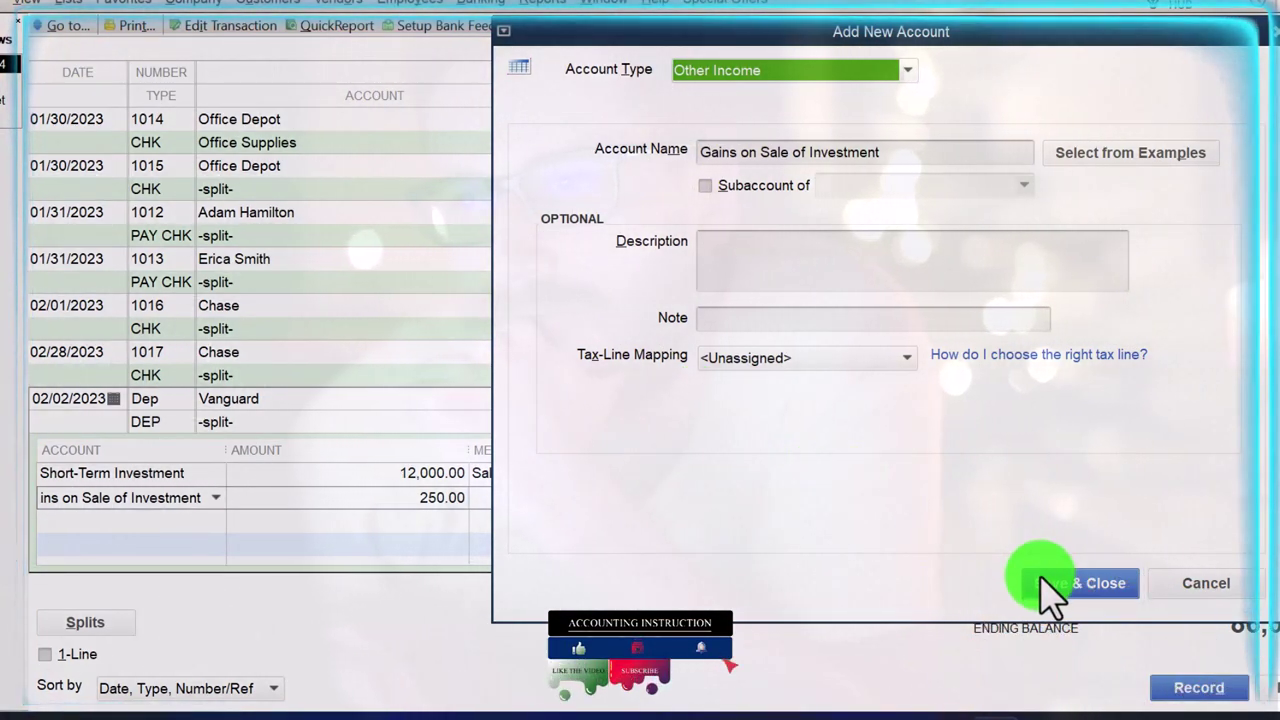
{"action": "left_click", "coordinate": [1050, 585]}
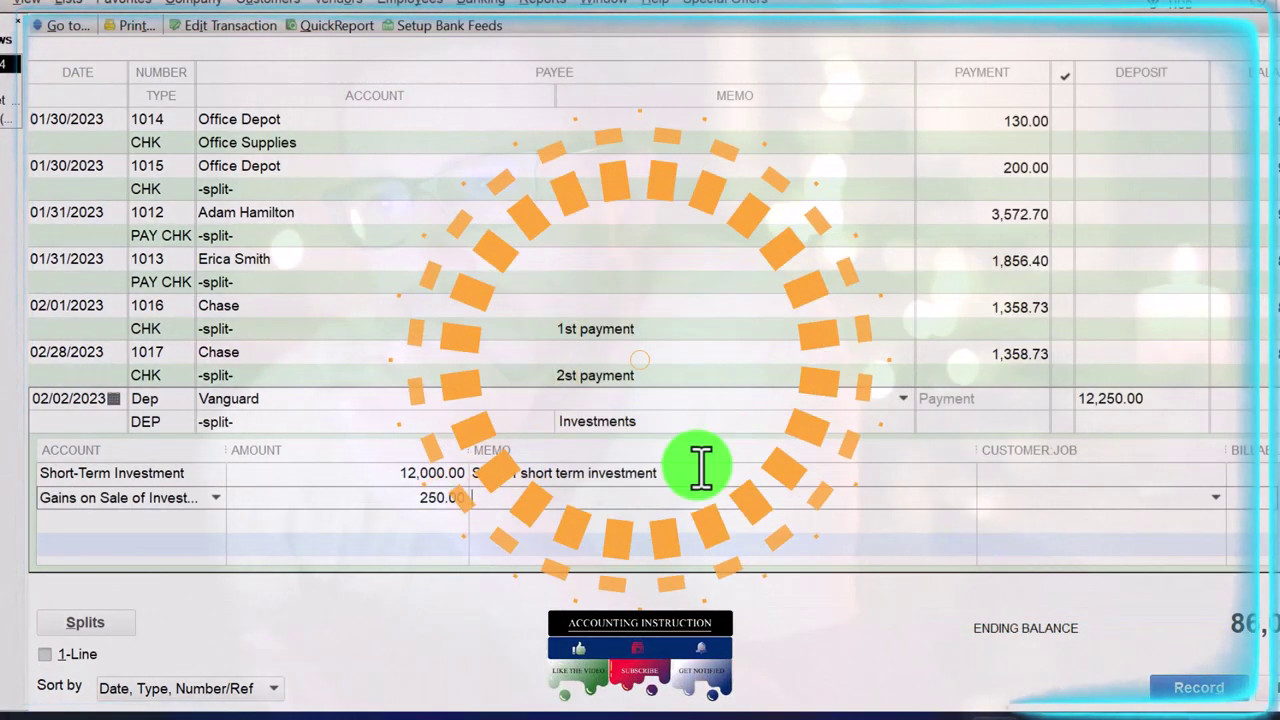
Copy the first line's memo onto the 250.00 gains line and record the Vanguard deposit.
{"action": "left_click", "coordinate": [622, 465]}
{"action": "key", "text": "ctrl+c"}
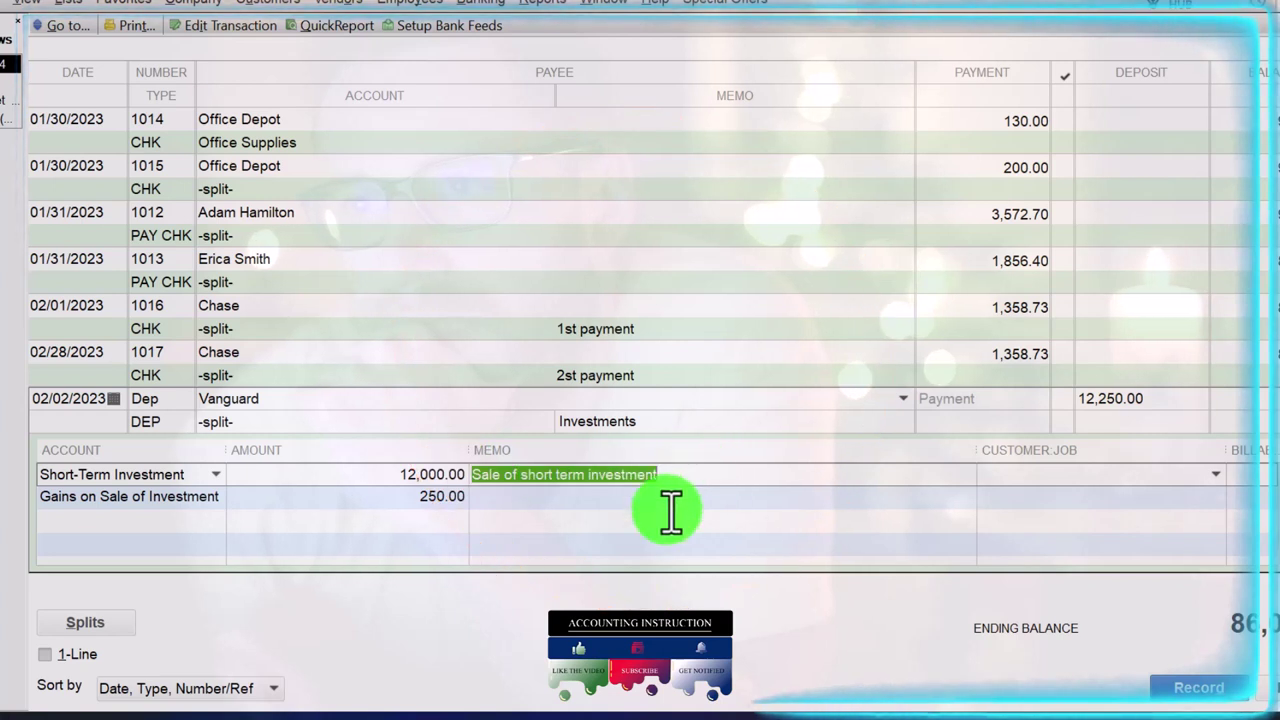
{"action": "left_click", "coordinate": [540, 508]}
{"action": "key", "text": "ctrl+v"}
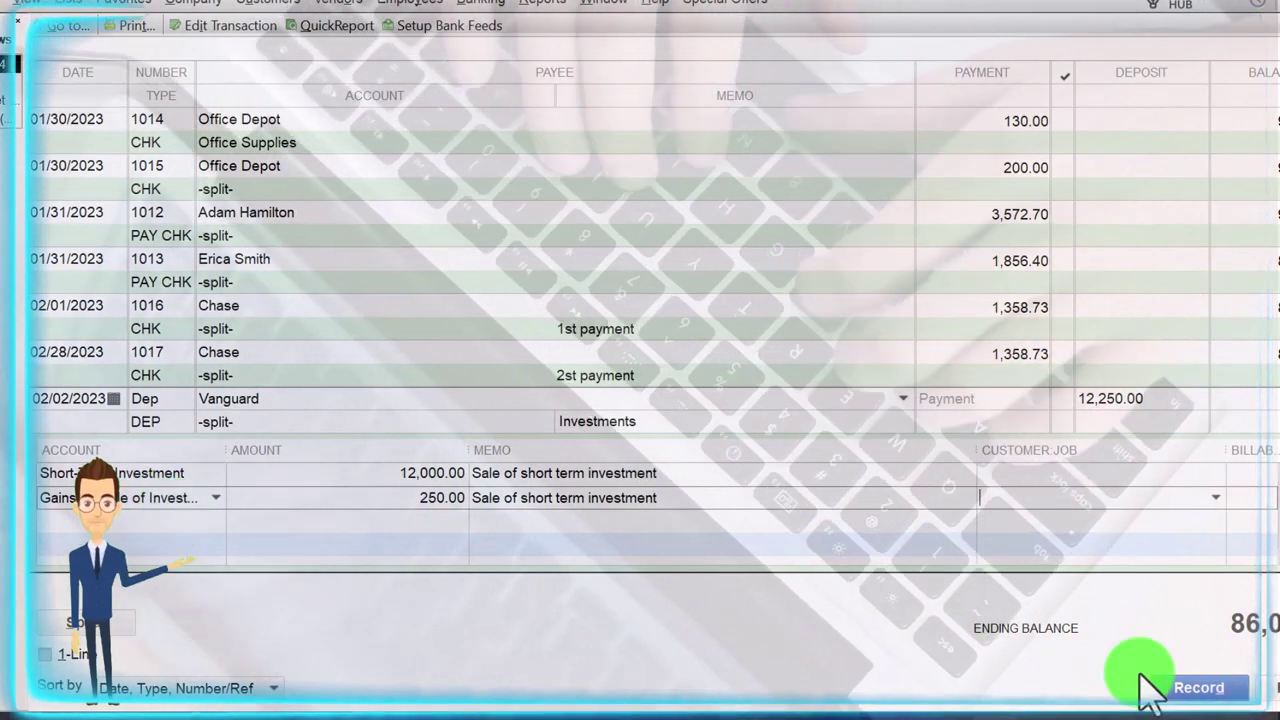
{"action": "left_click", "coordinate": [1165, 687]}
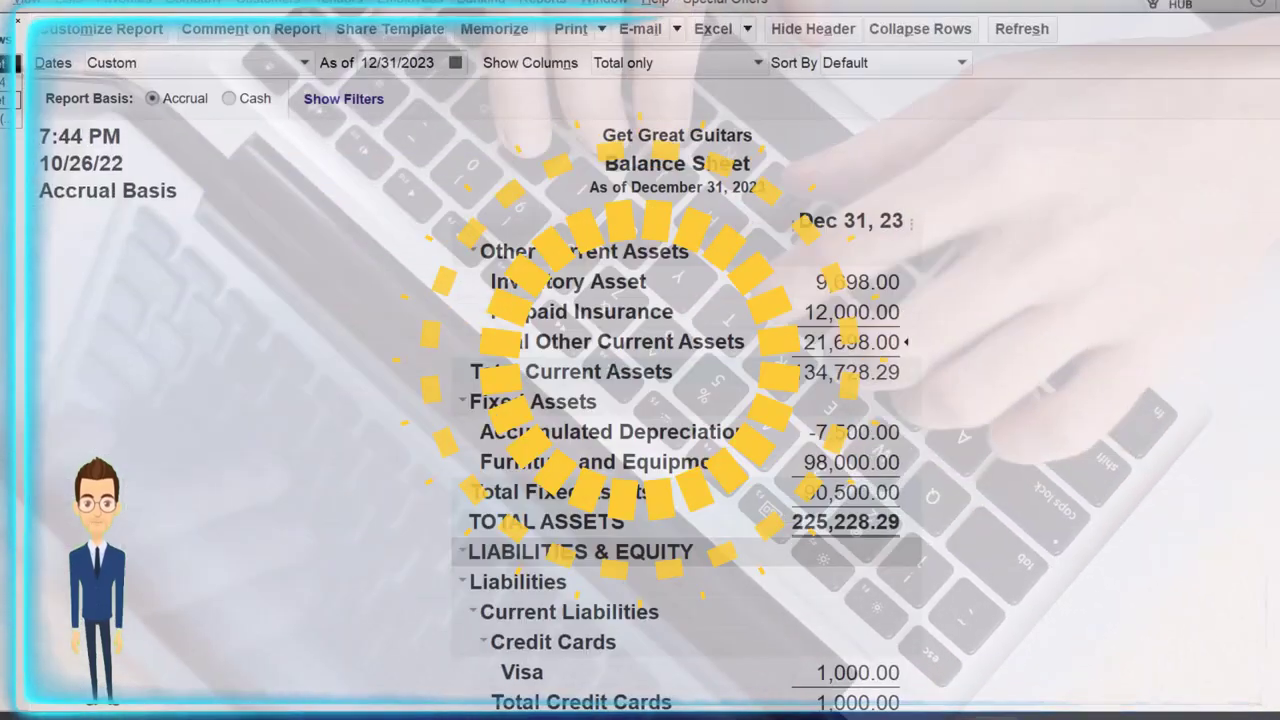
{"action": "scroll", "coordinate": [492, 572], "scroll_direction": "up", "scroll_amount": 1}
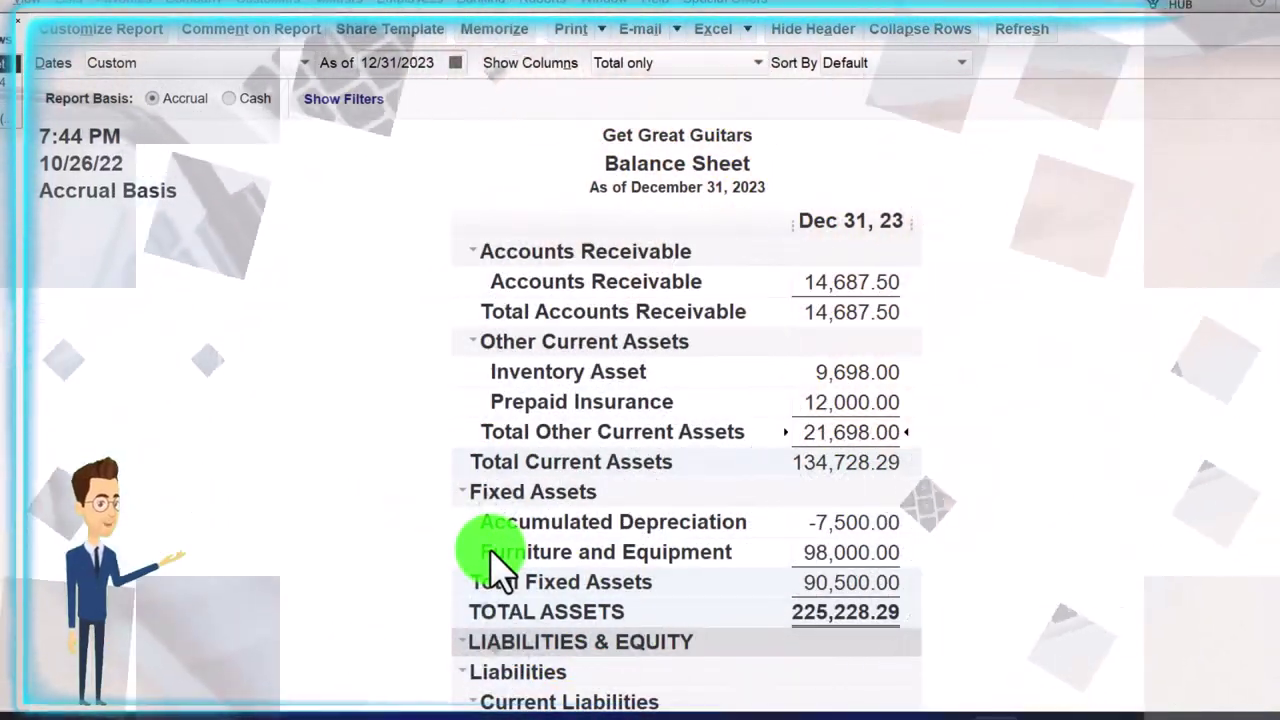
Set the Balance Sheet's advanced Display Rows option to Active so zero-balance accounts appear.
{"action": "left_click", "coordinate": [117, 32]}
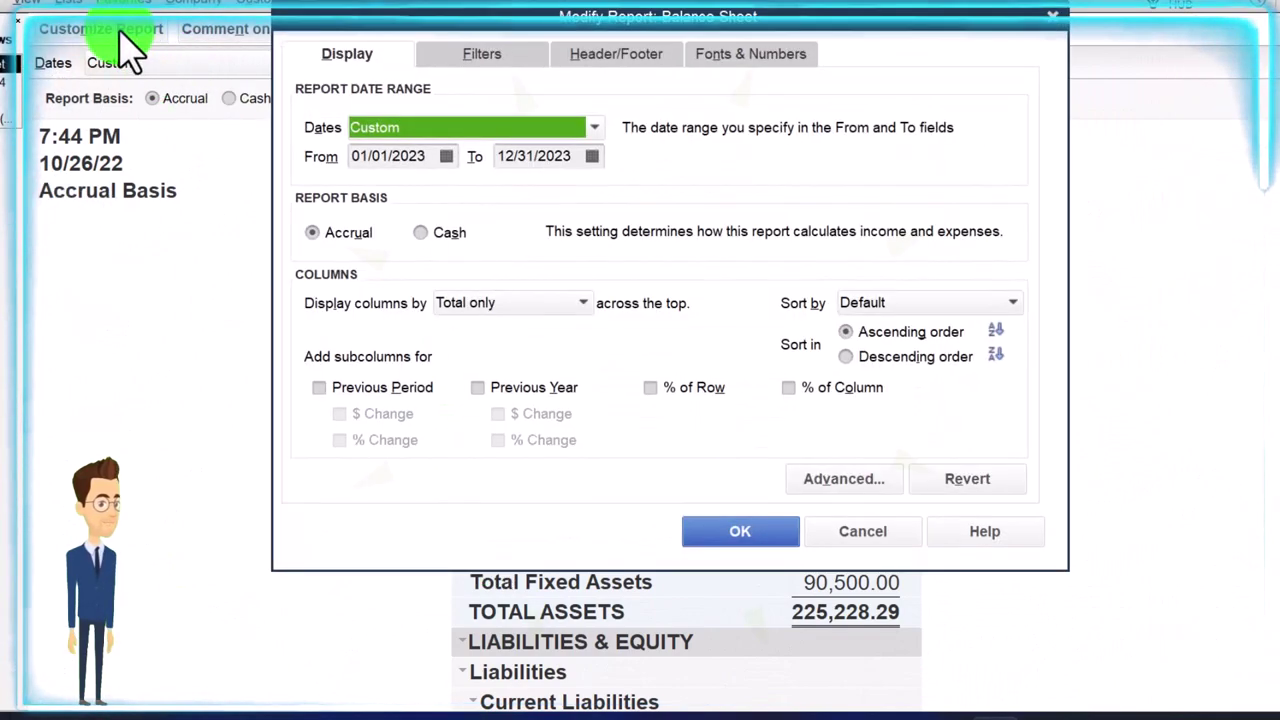
{"action": "left_click", "coordinate": [806, 487]}
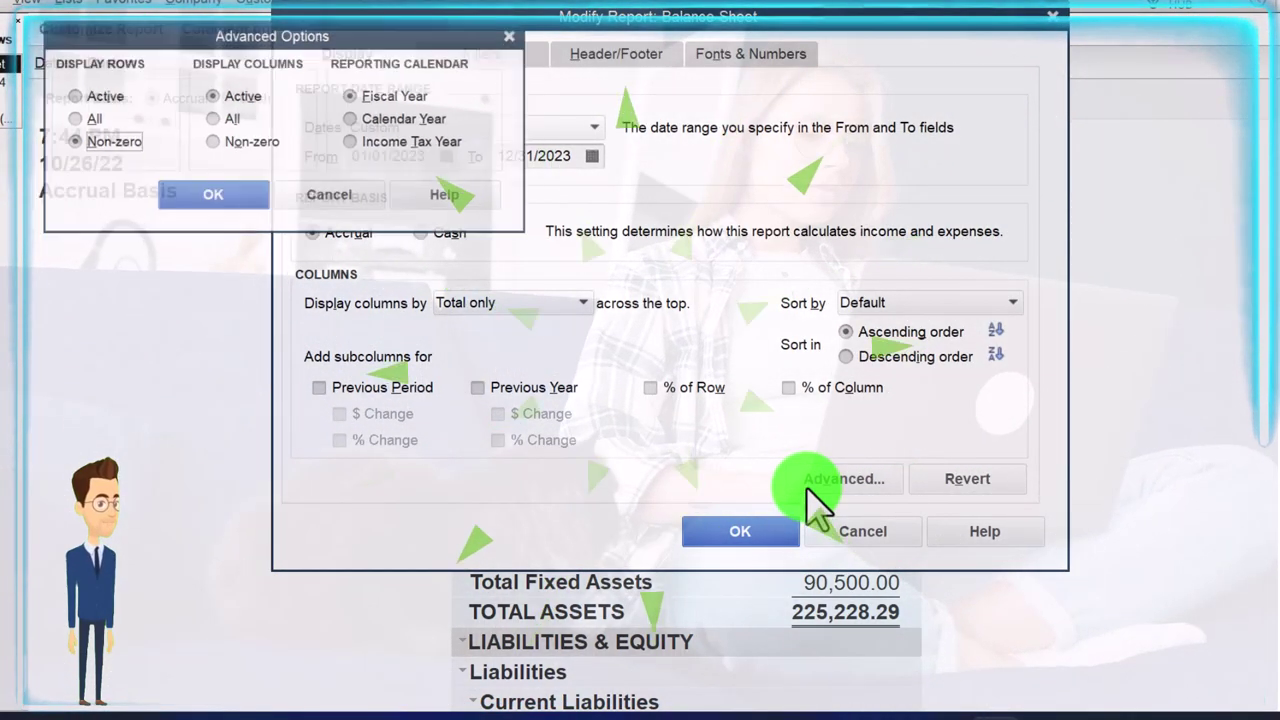
{"action": "left_click", "coordinate": [60, 92]}
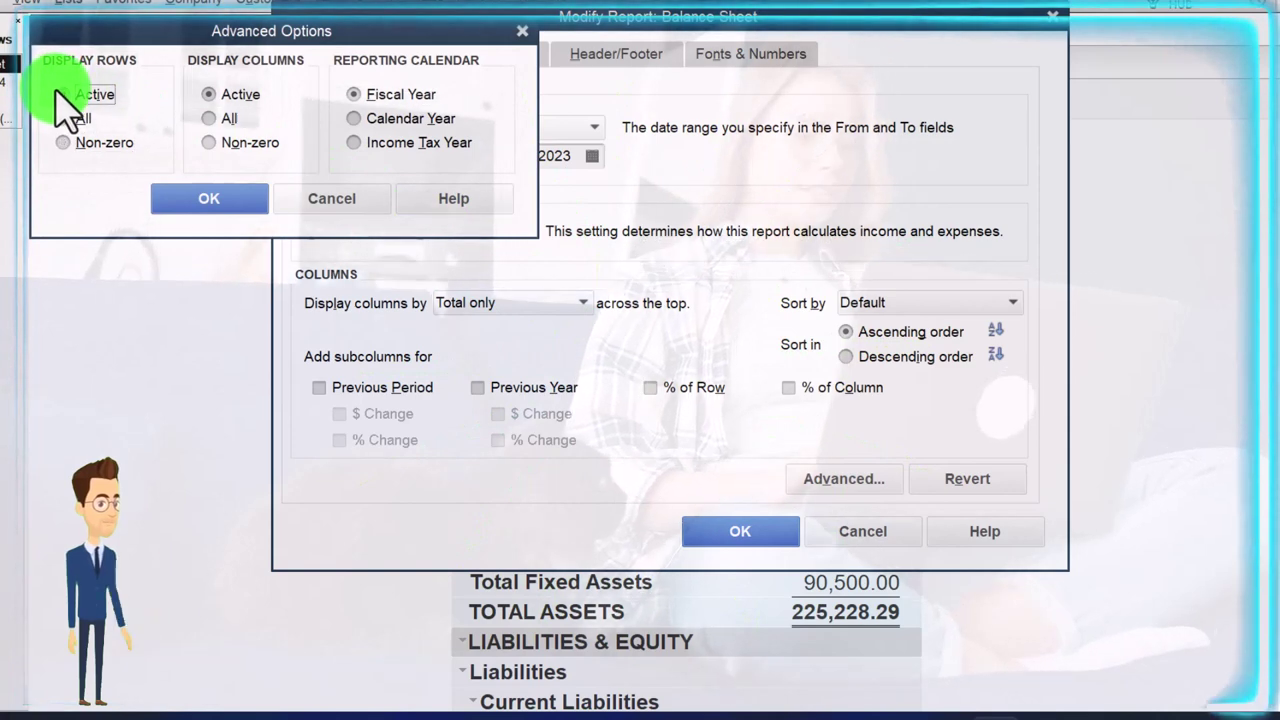
{"action": "left_click", "coordinate": [190, 200]}
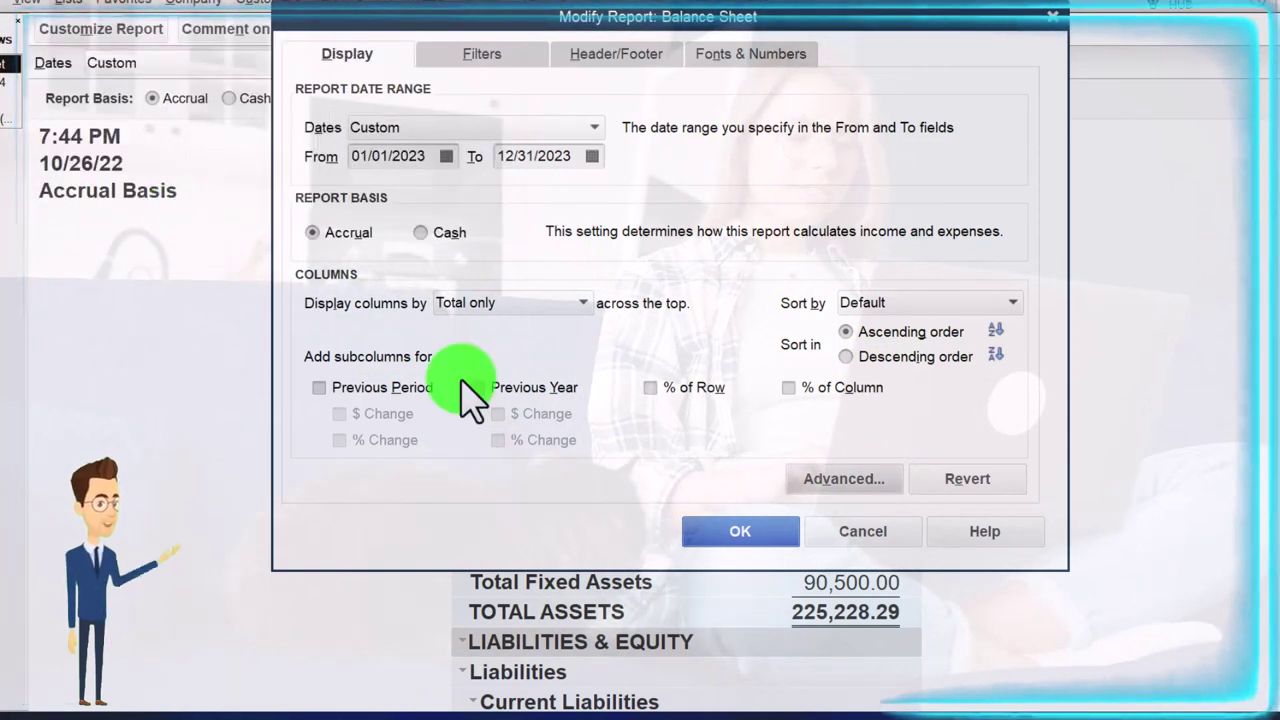
{"action": "left_click", "coordinate": [727, 530]}
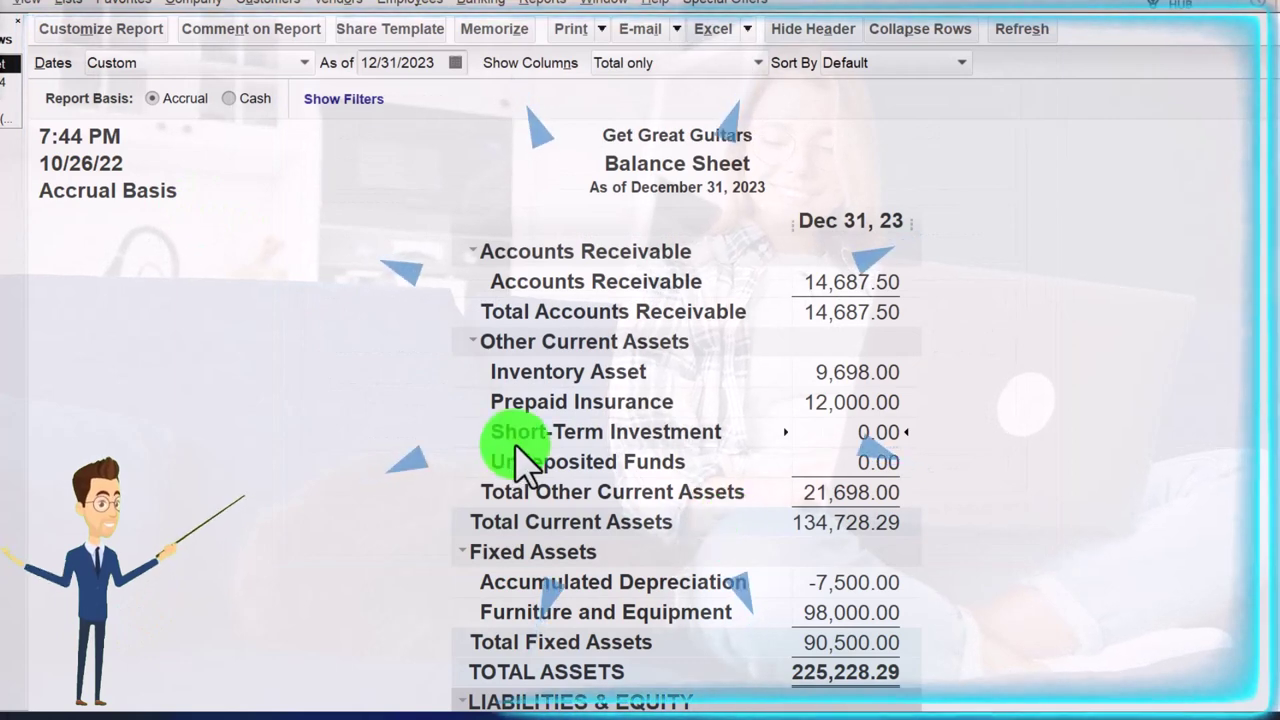
Review the transactions behind Short-Term Investment, then open the 2023 Profit & Loss report.
{"action": "double_click", "coordinate": [865, 432]}
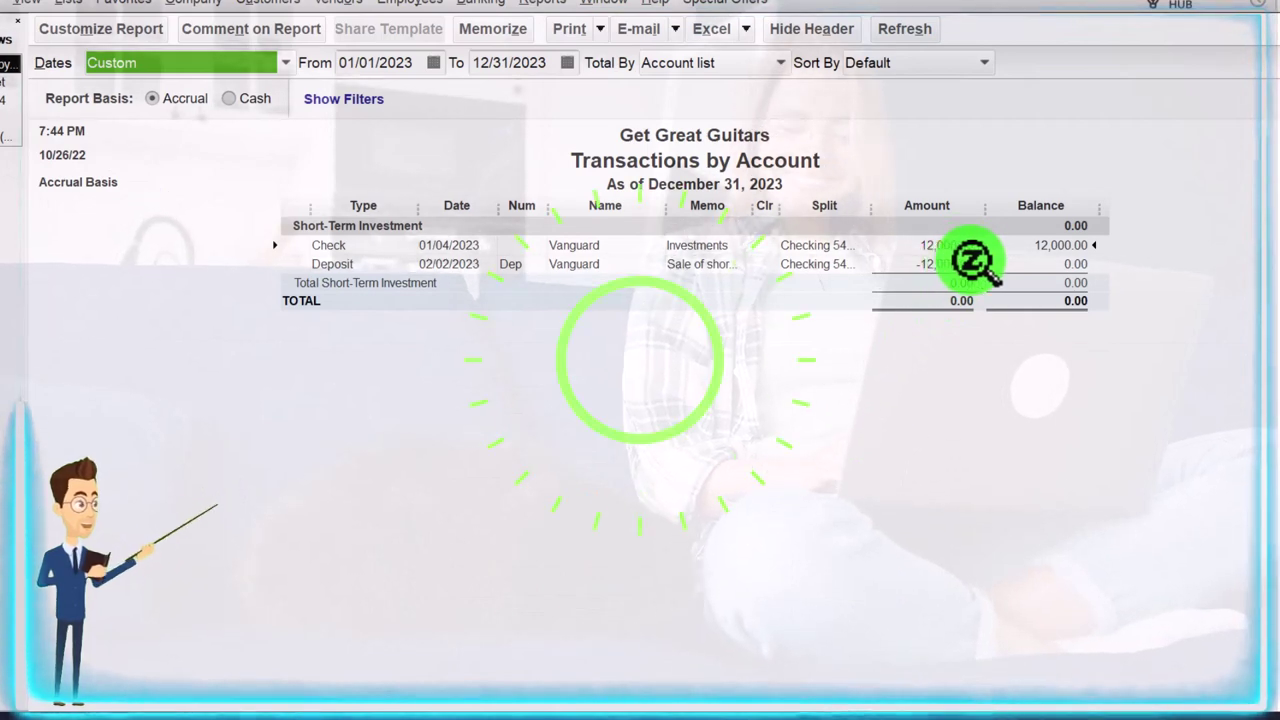
{"action": "key", "text": "Escape"}
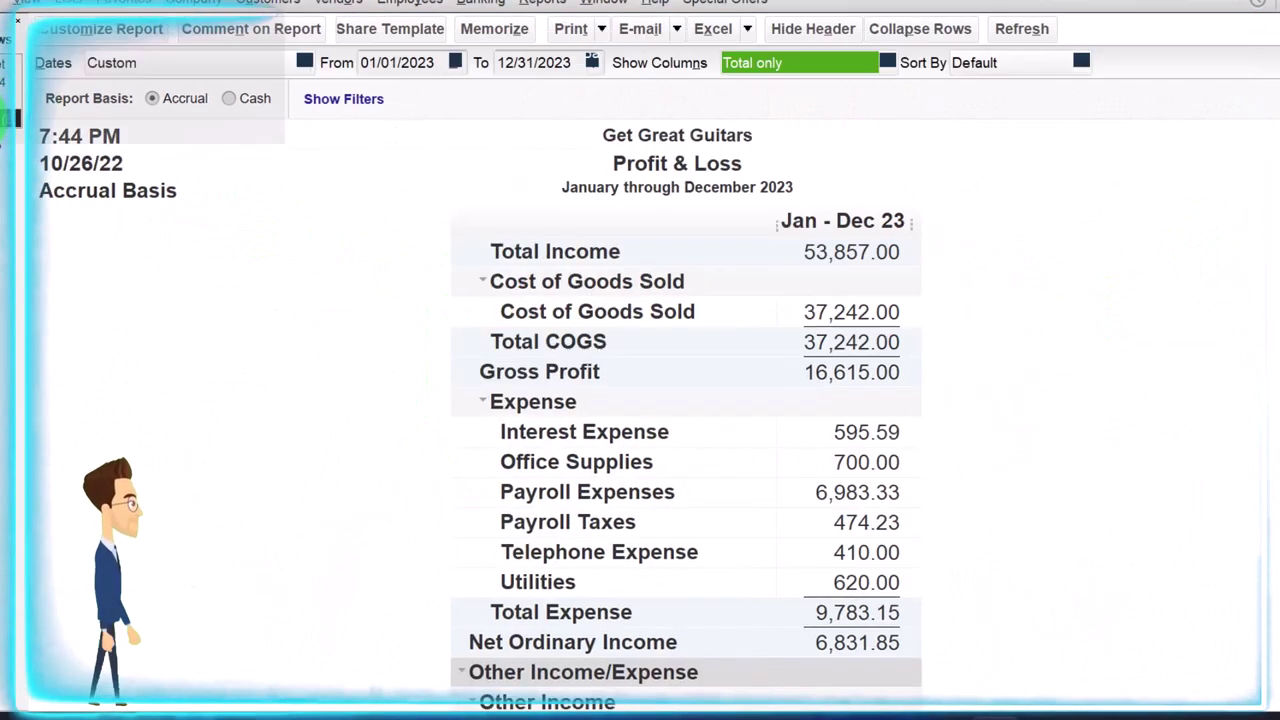
{"action": "left_click", "coordinate": [450, 385]}
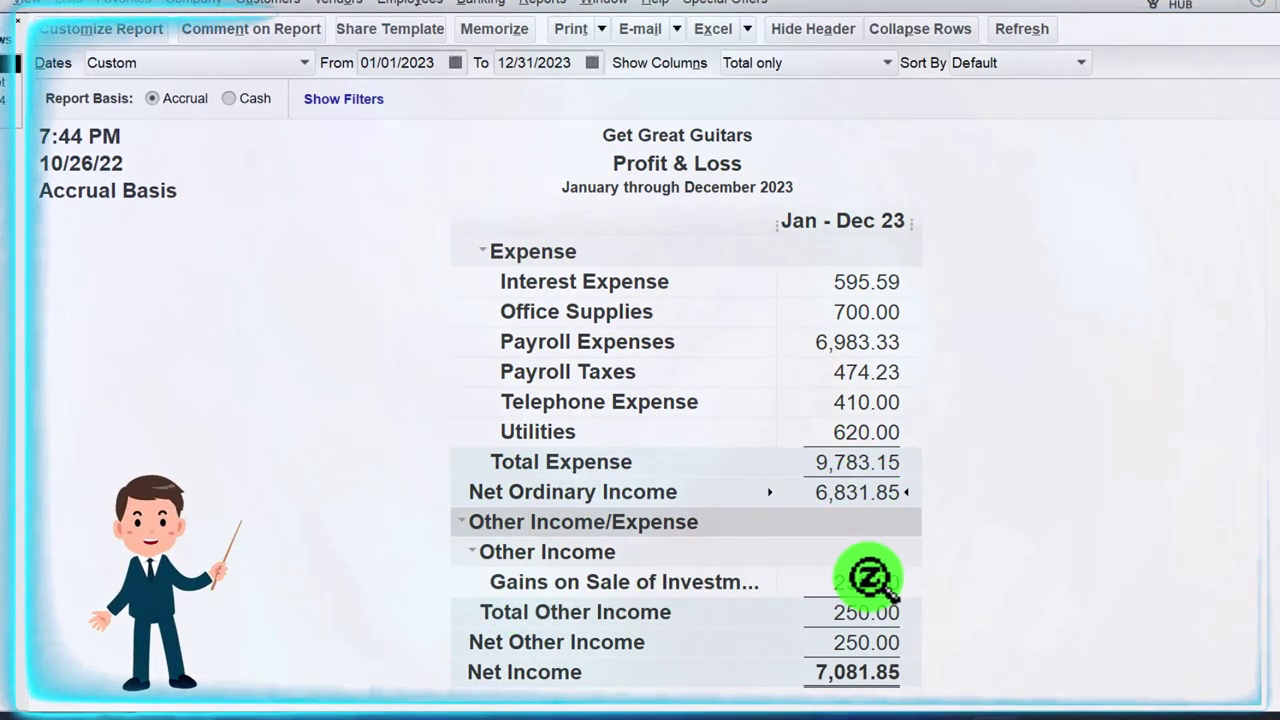
Highlight the 250.00 gain and 7,081.85 net income rows, then return to the Balance Sheet.
{"action": "left_click", "coordinate": [865, 582]}
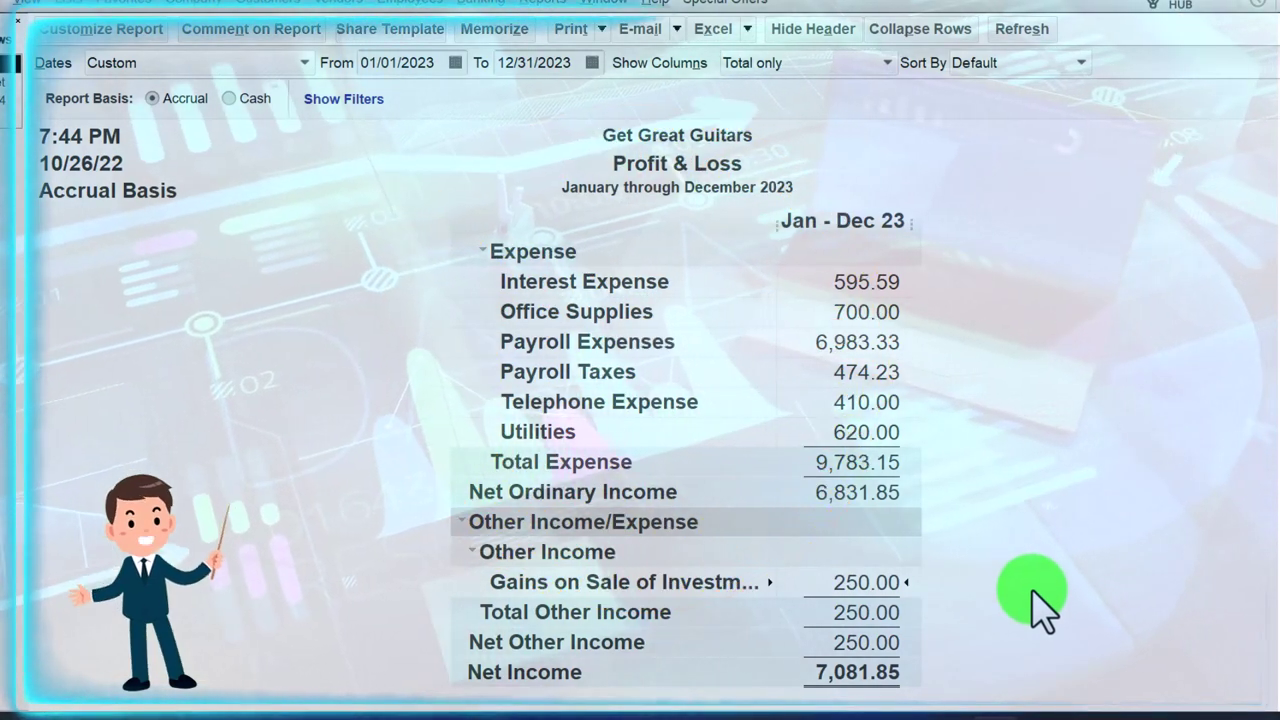
{"action": "left_click", "coordinate": [857, 672]}
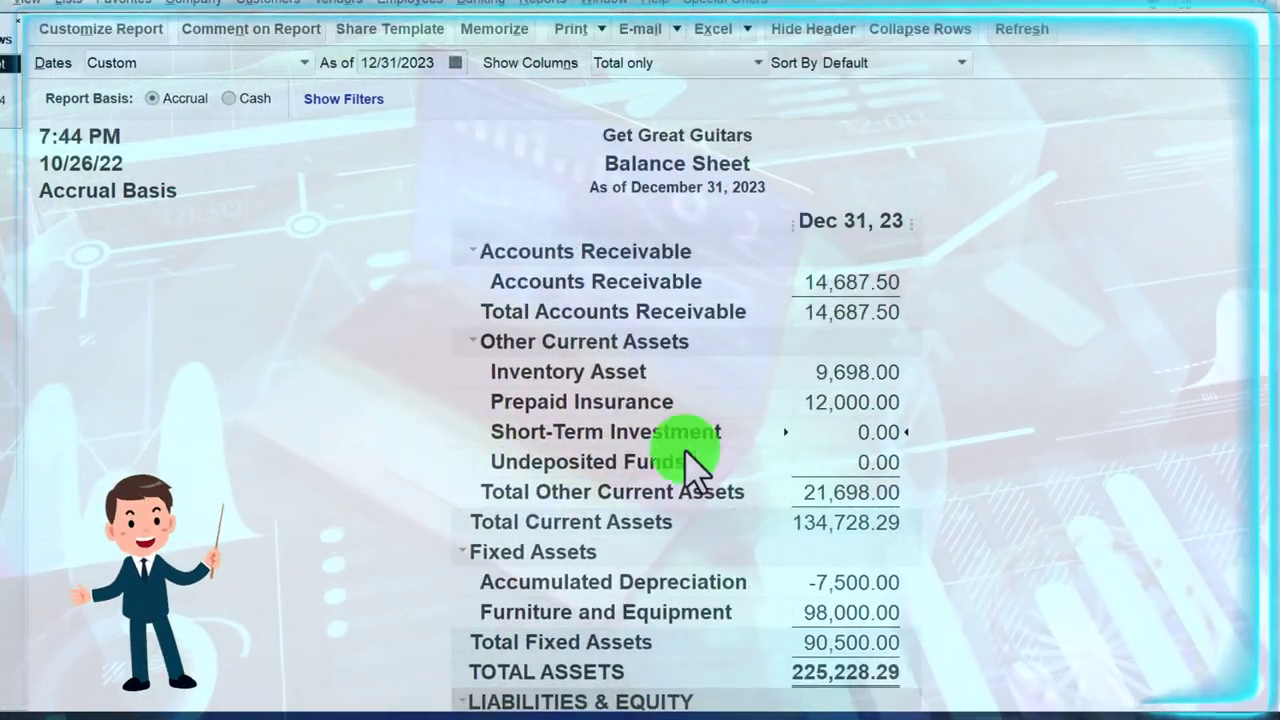
{"action": "scroll", "coordinate": [809, 343], "scroll_direction": "up", "scroll_amount": 3}
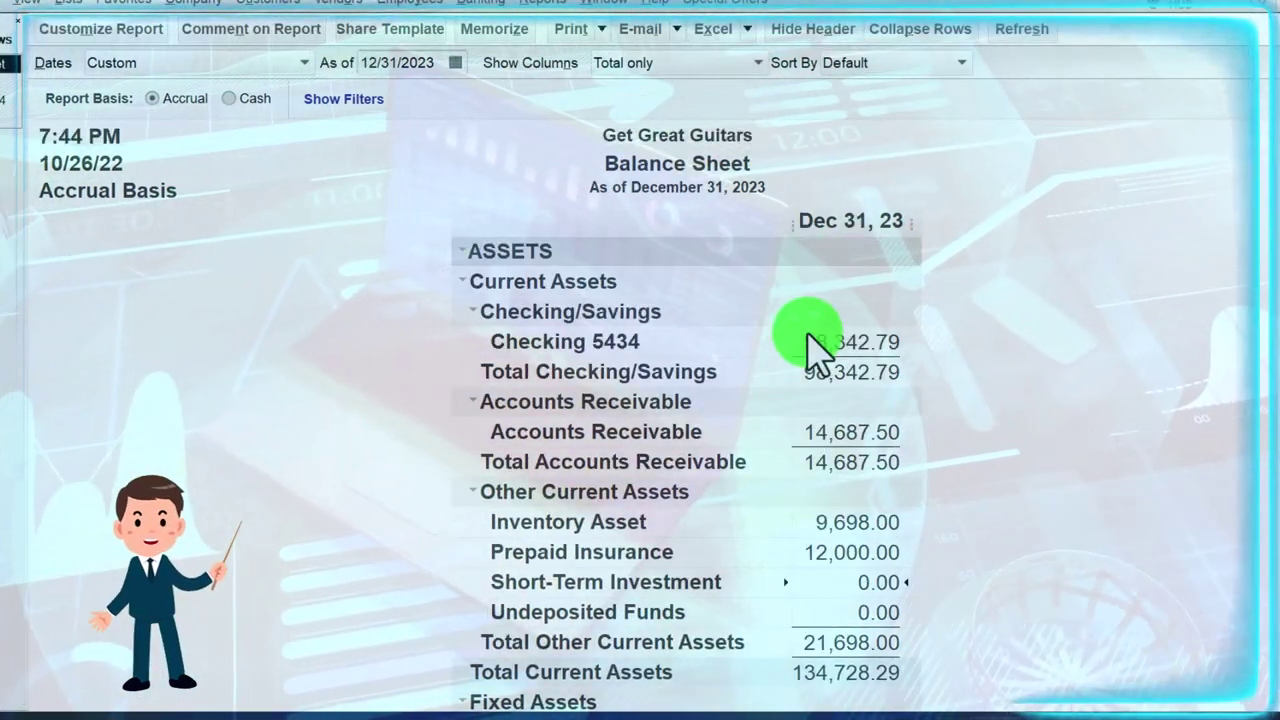
{"action": "double_click", "coordinate": [826, 340]}
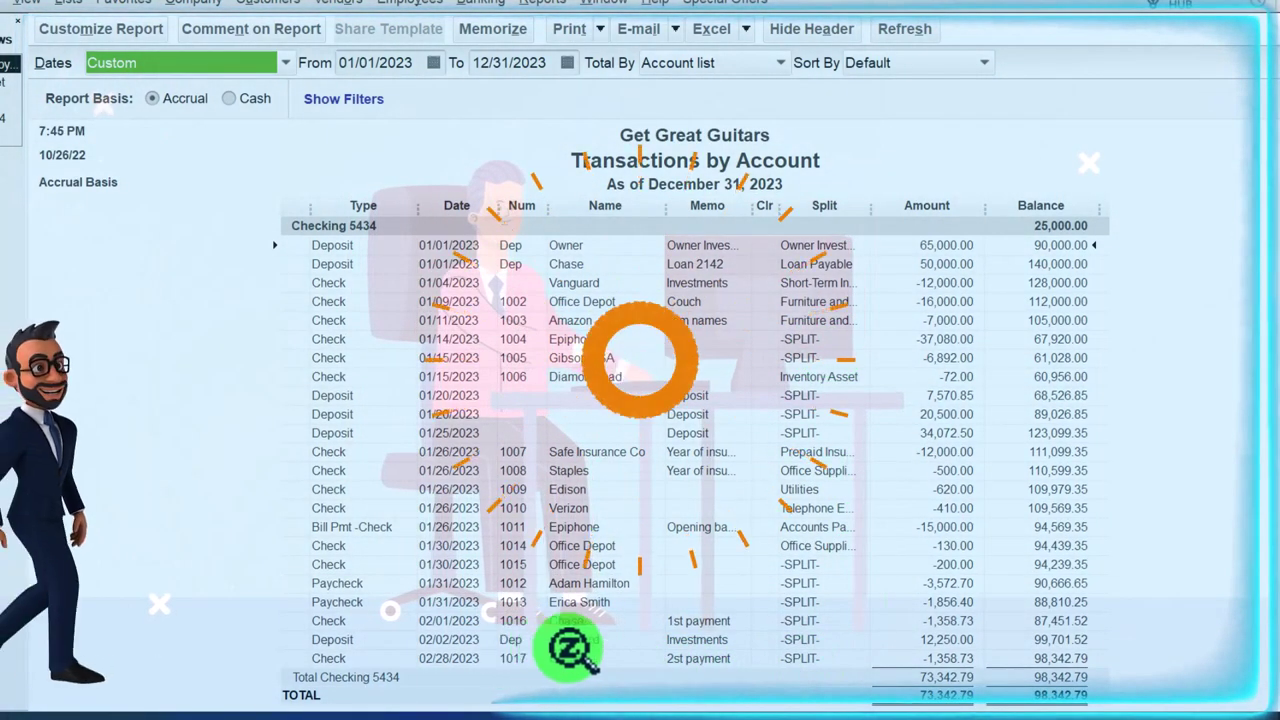
{"action": "left_click", "coordinate": [563, 640]}
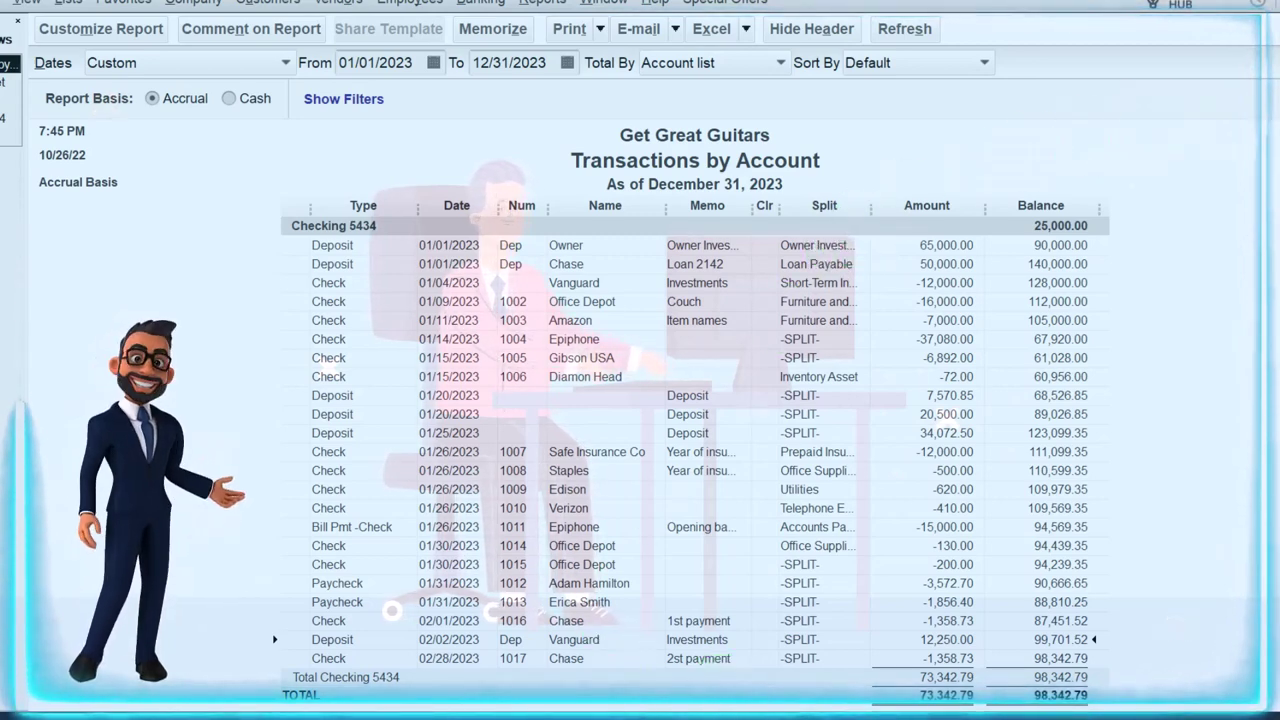
{"action": "key", "text": "Escape"}
{"action": "left_click", "coordinate": [763, 436]}
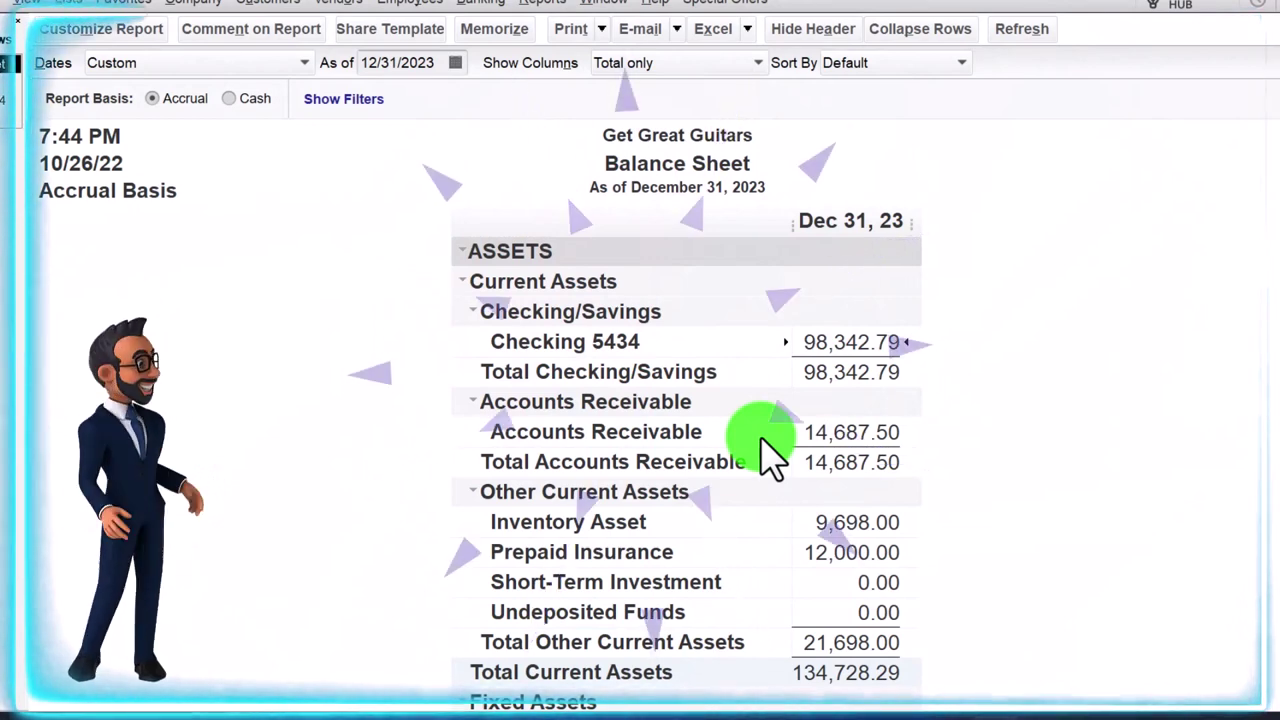
{"action": "scroll", "coordinate": [763, 455], "scroll_direction": "down", "scroll_amount": 1}
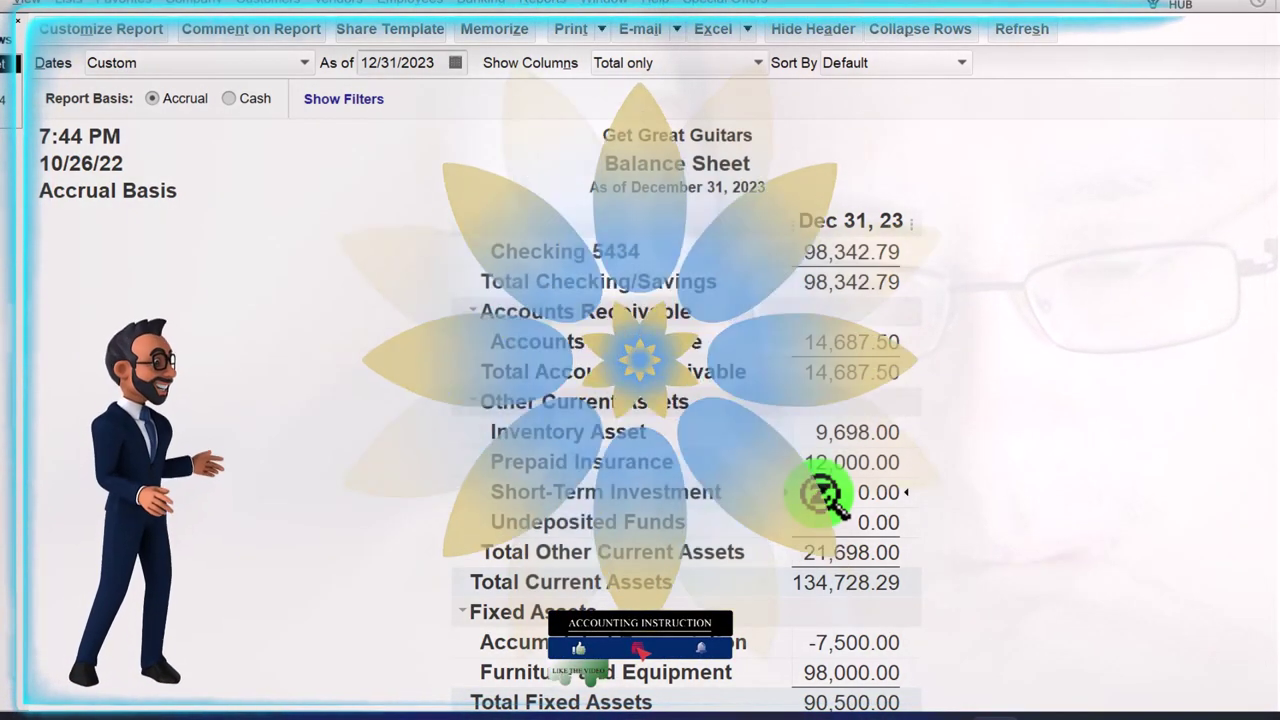
{"action": "scroll", "coordinate": [820, 493], "scroll_direction": "down", "scroll_amount": 1}
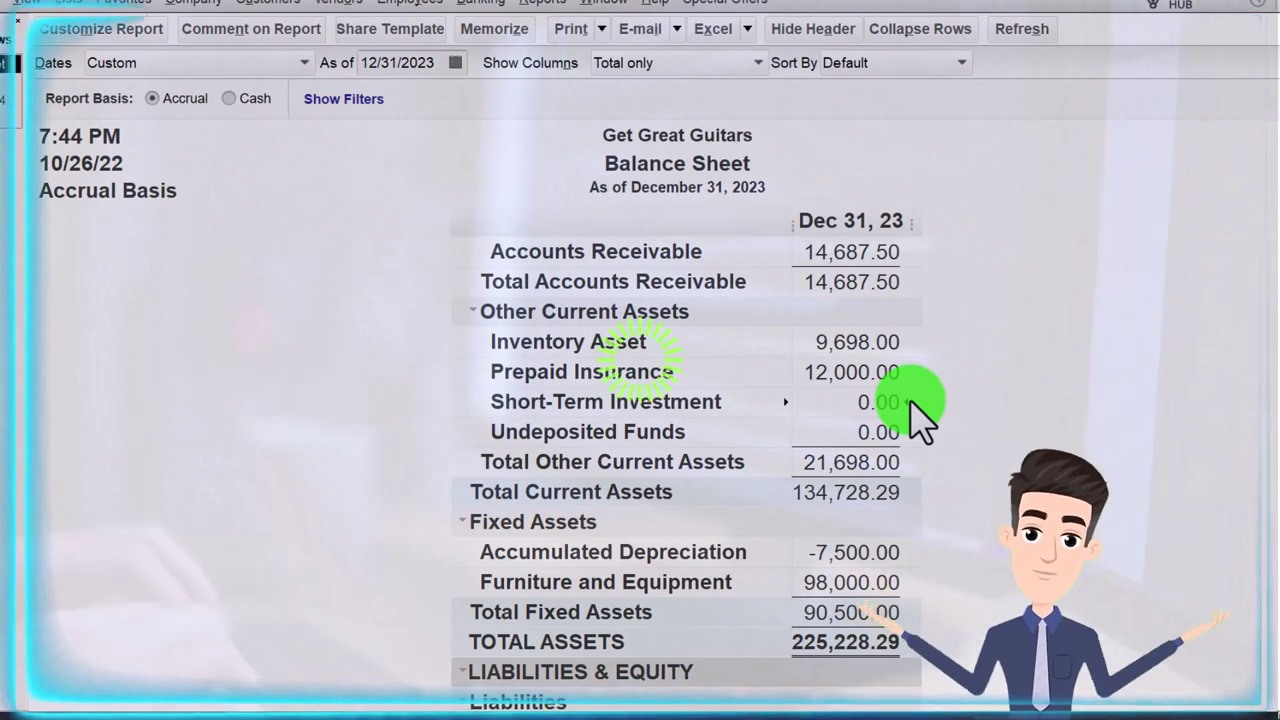
{"action": "scroll", "coordinate": [918, 415], "scroll_direction": "up", "scroll_amount": 2}
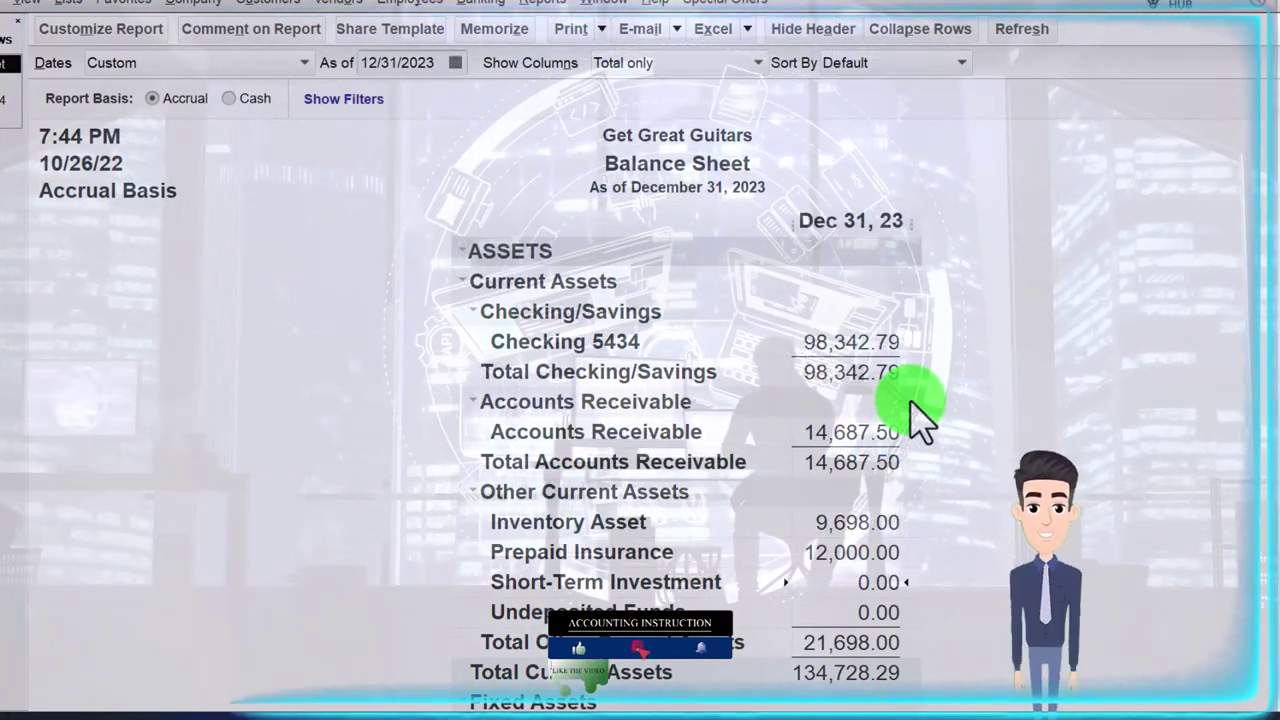
{"action": "scroll", "coordinate": [918, 418], "scroll_direction": "down", "scroll_amount": 3}
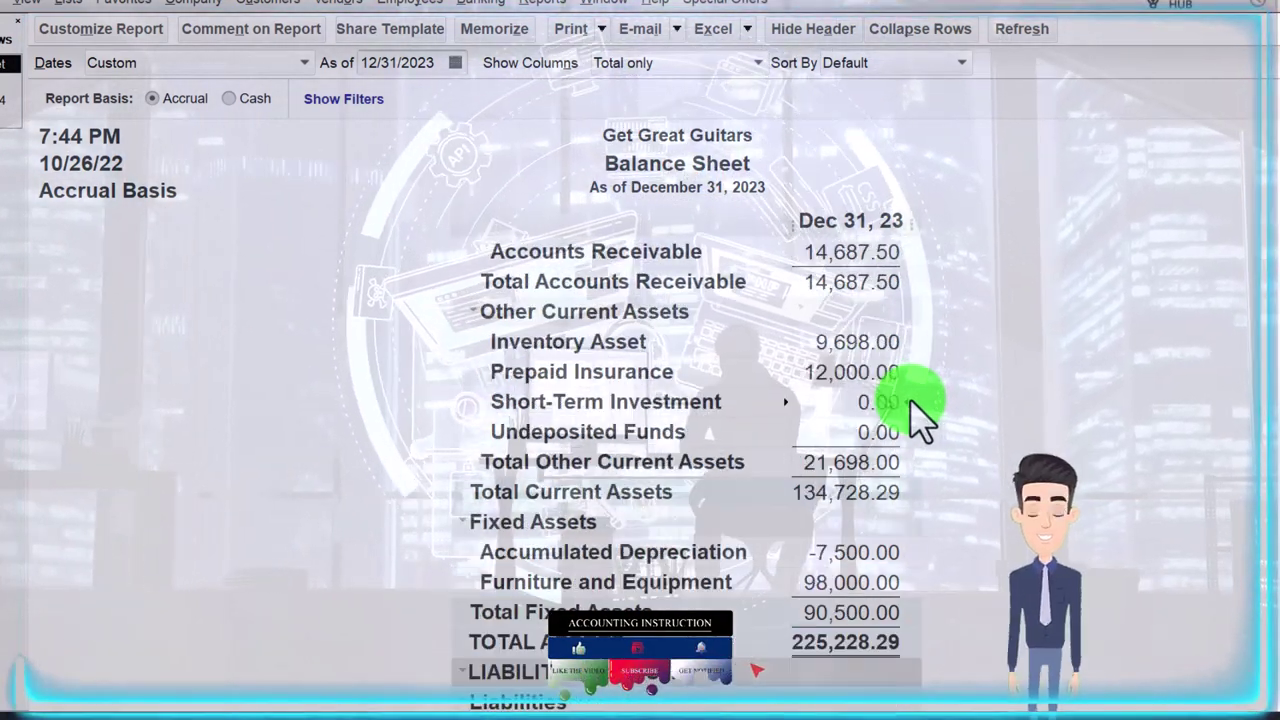
{"action": "scroll", "coordinate": [918, 418], "scroll_direction": "down", "scroll_amount": 5}
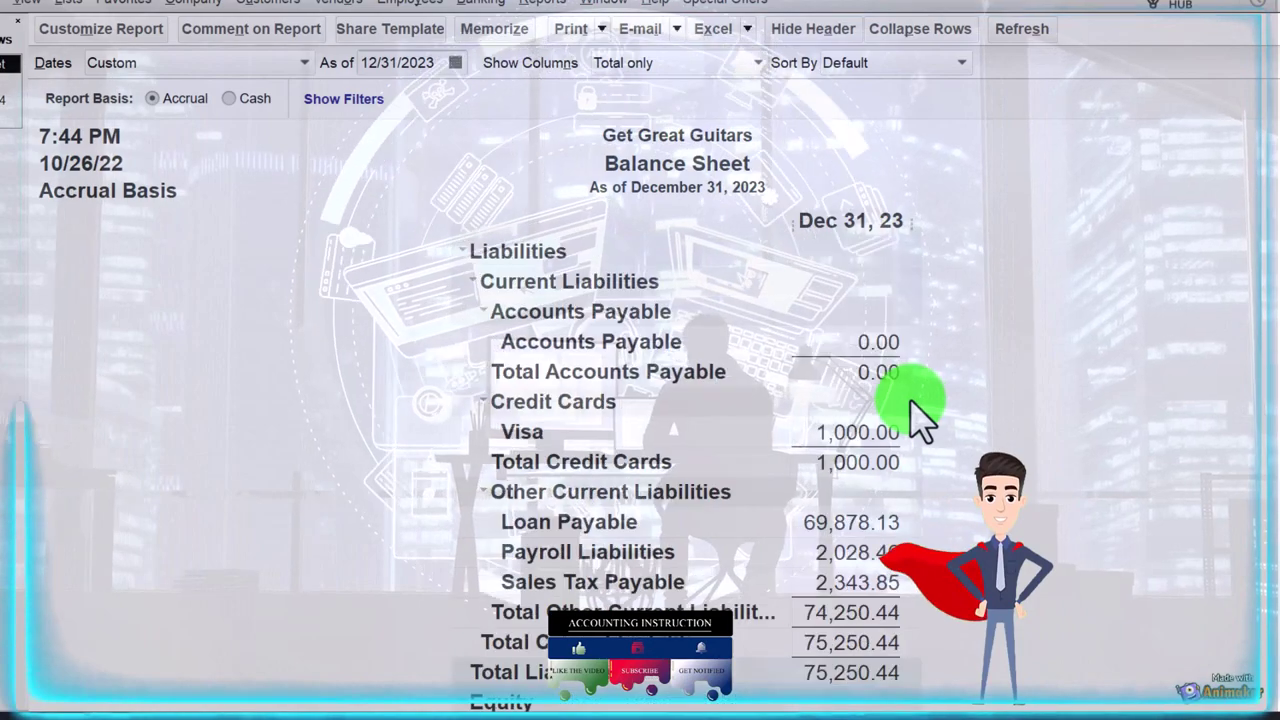
{"action": "scroll", "coordinate": [918, 418], "scroll_direction": "down", "scroll_amount": 2}
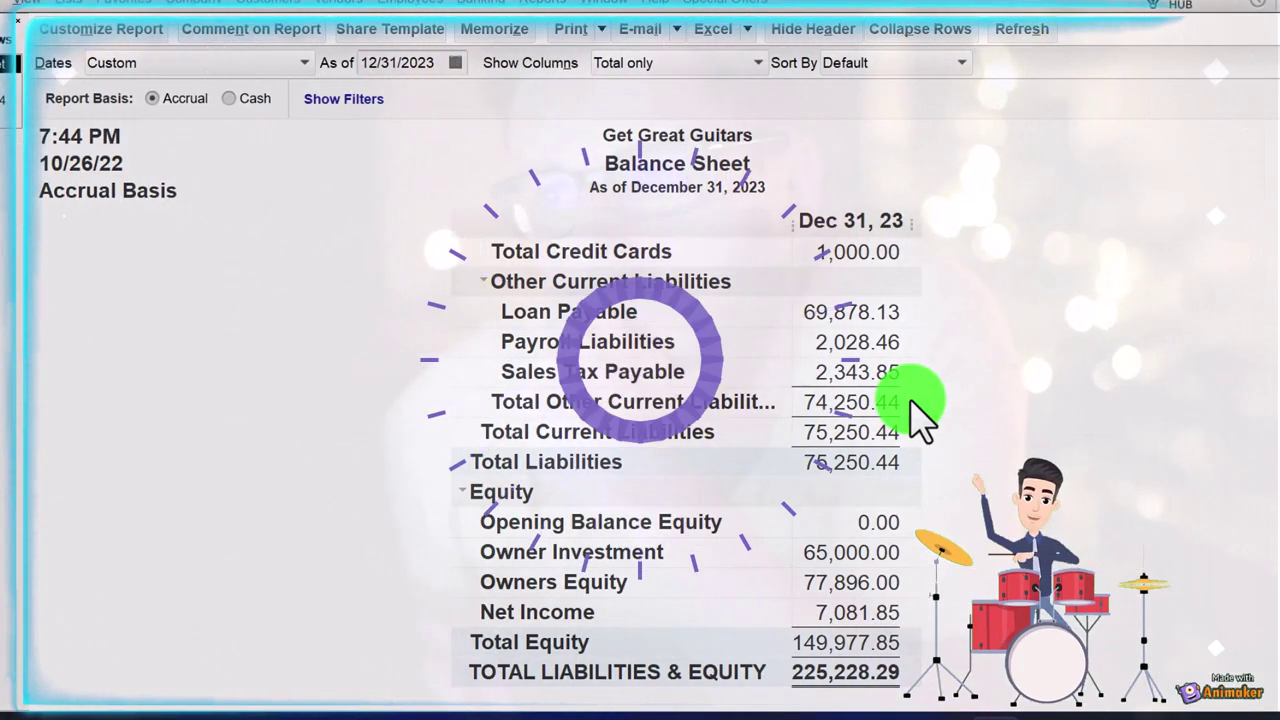
{"action": "scroll", "coordinate": [912, 403], "scroll_direction": "up", "scroll_amount": 1}
{"action": "scroll", "coordinate": [912, 403], "scroll_direction": "up", "scroll_amount": 8}
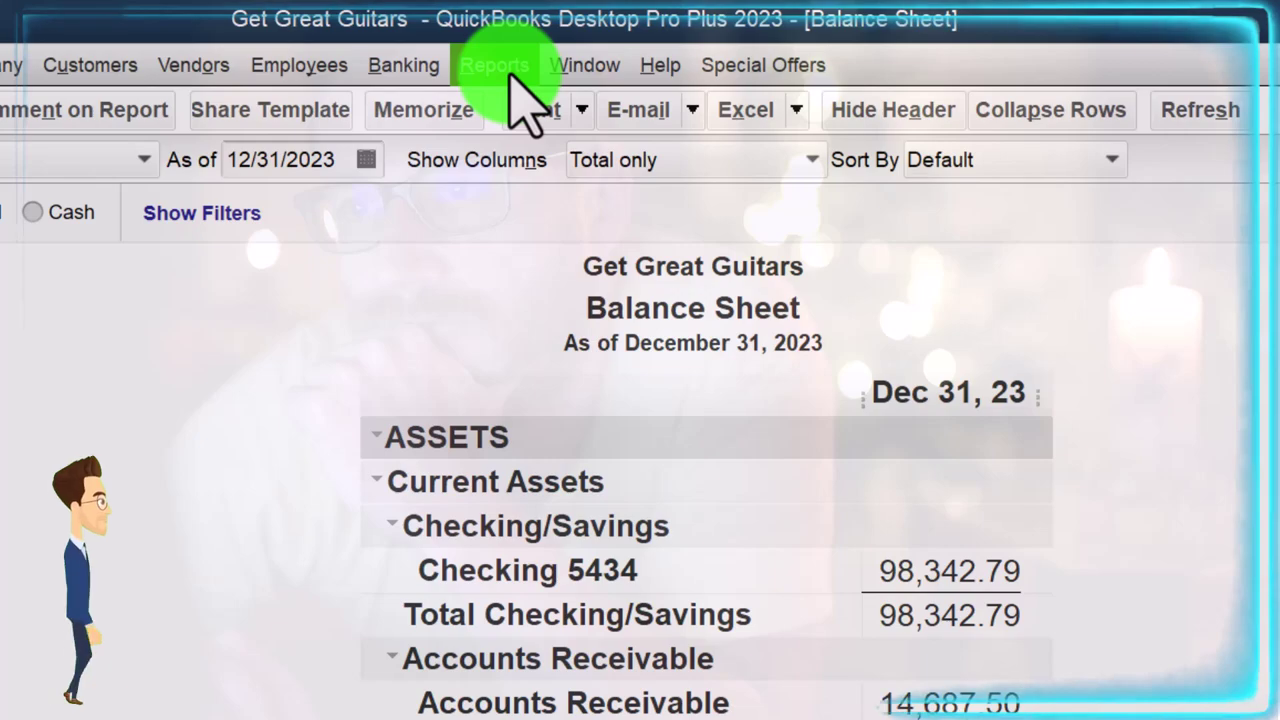
Open the Trial Balance report for 01/01/2023 through 12/31/2023.
{"action": "left_click", "coordinate": [548, 3]}
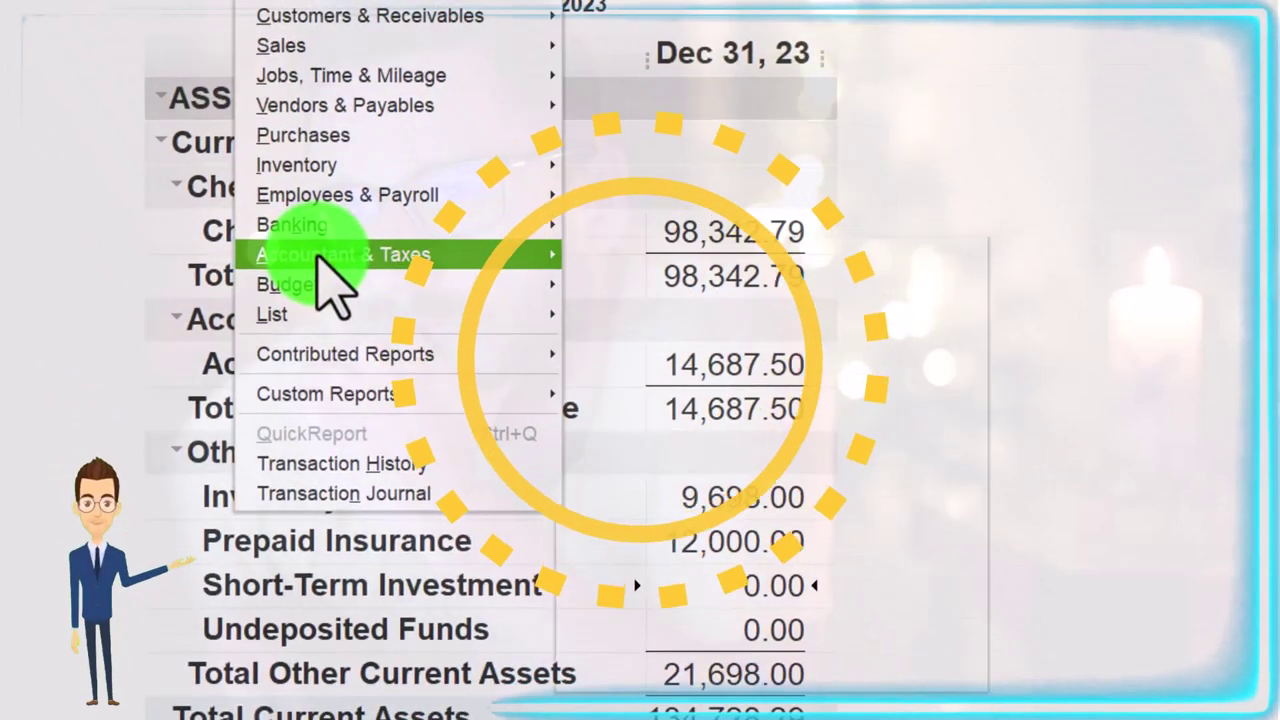
{"action": "mouse_move", "coordinate": [680, 599]}
{"action": "left_click", "coordinate": [622, 256]}
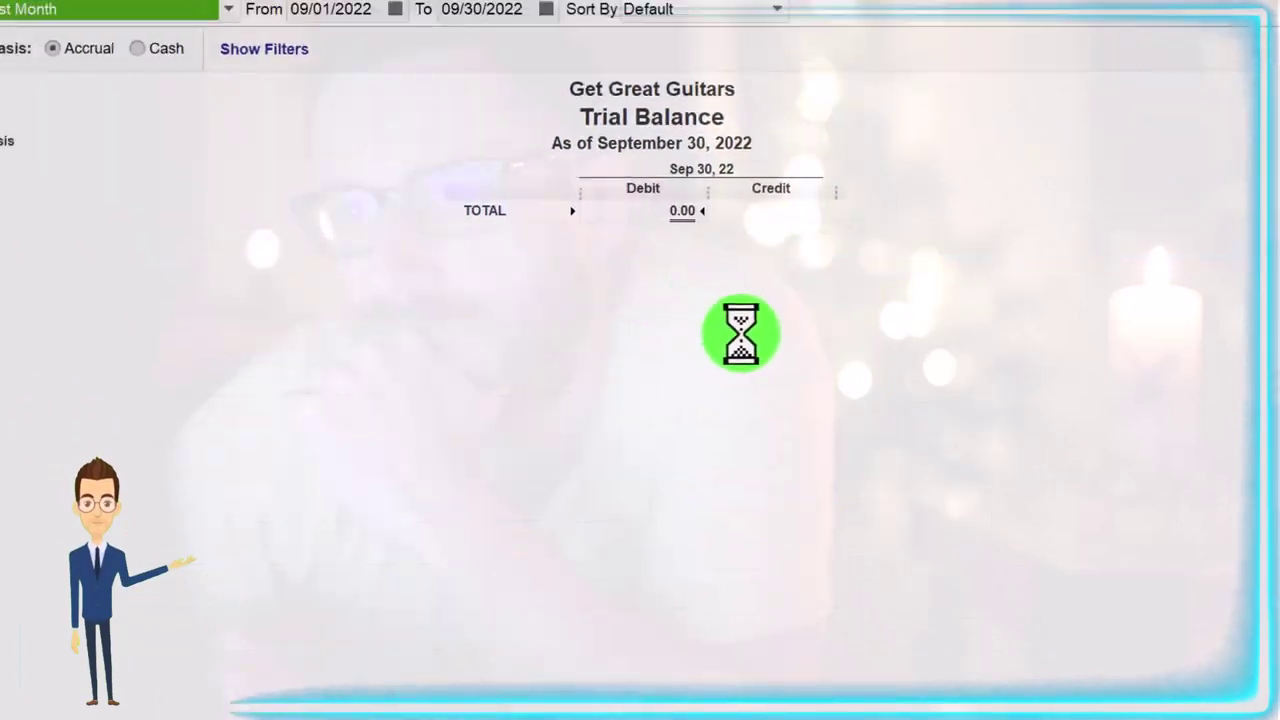
{"action": "type", "text": "010122"}
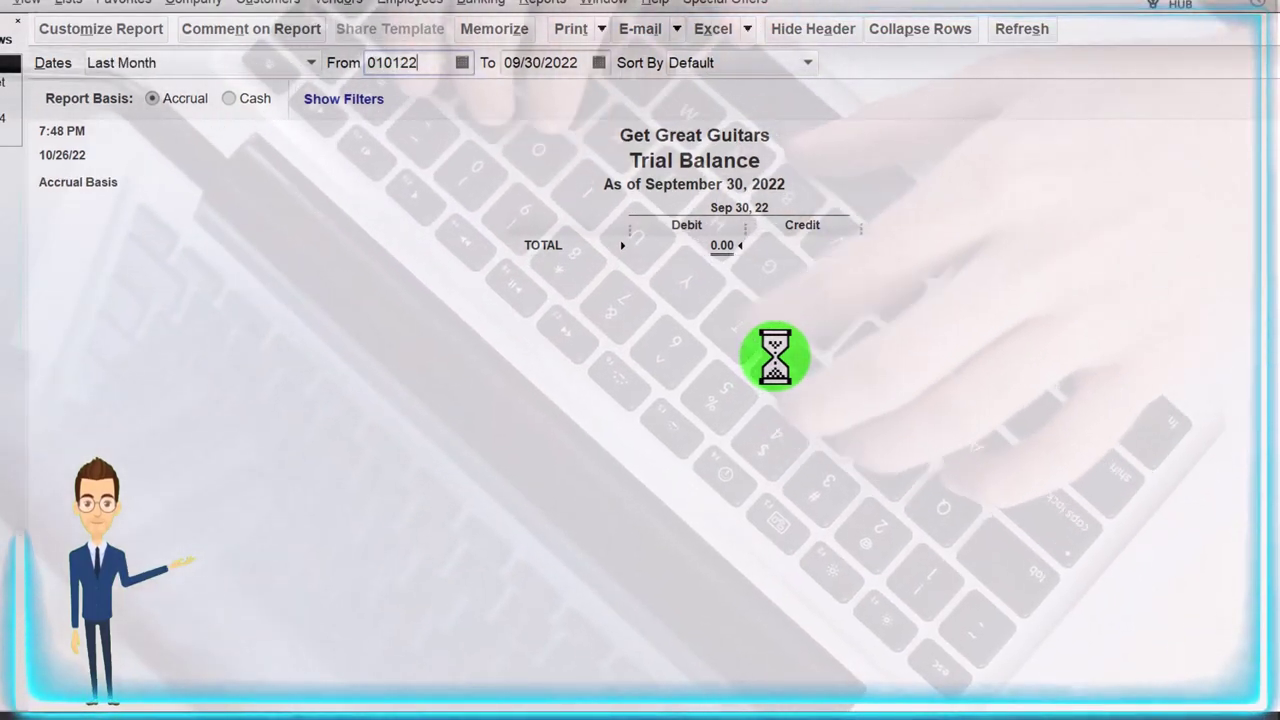
{"action": "key", "text": "BackSpace"}
{"action": "type", "text": "3"}
{"action": "key", "text": "Tab"}
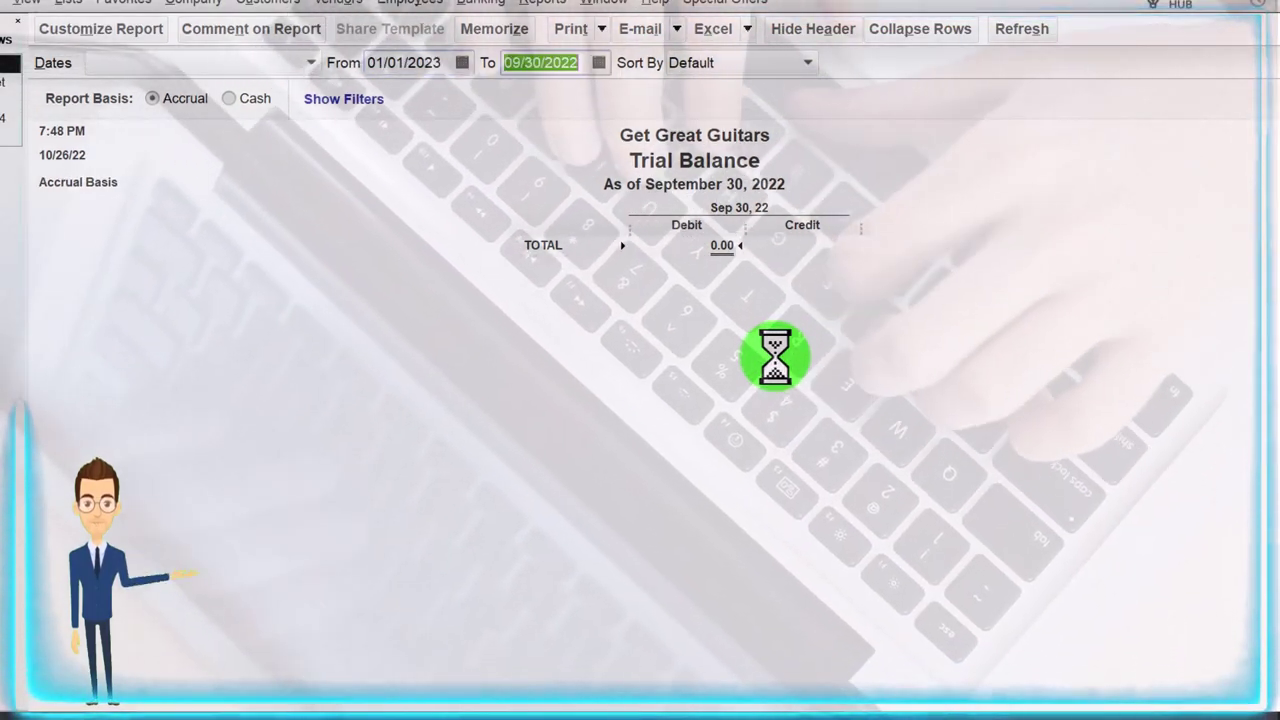
{"action": "type", "text": "12/31/2023"}
{"action": "key", "text": "Tab"}
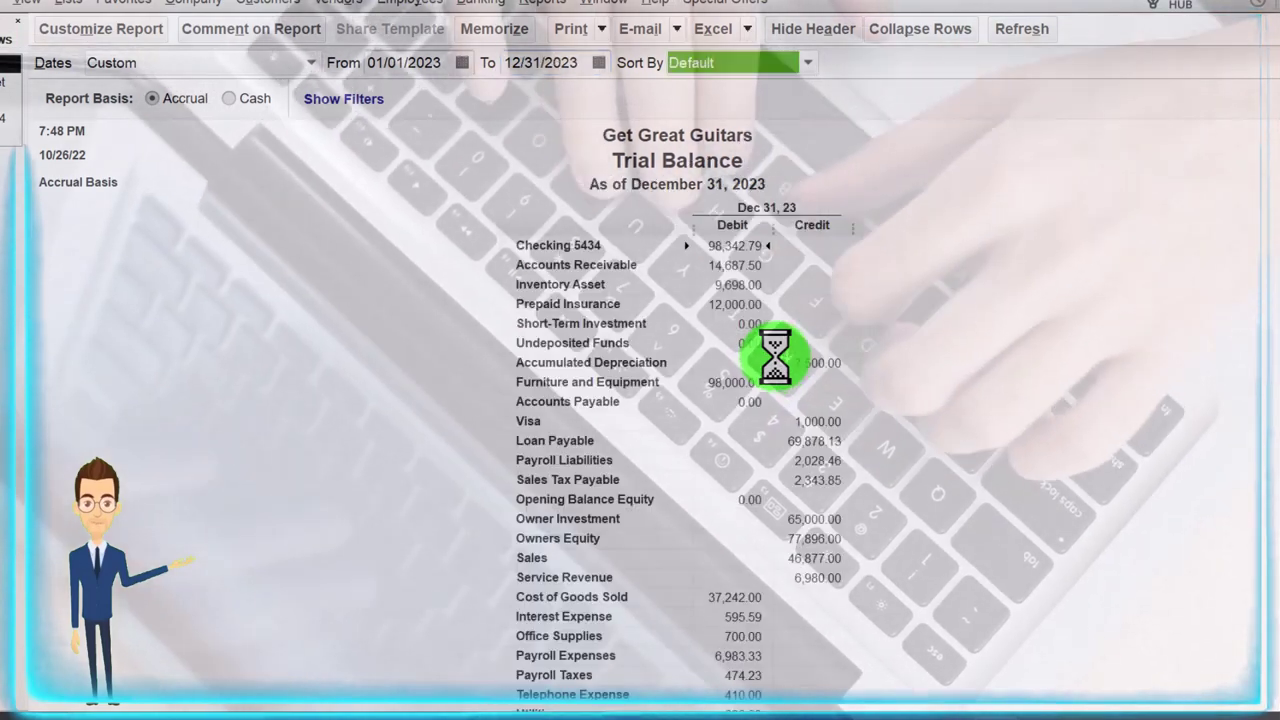
Change the Trial Balance column label font to Arial Bold 16 and apply it to related report text.
{"action": "left_click", "coordinate": [98, 29]}
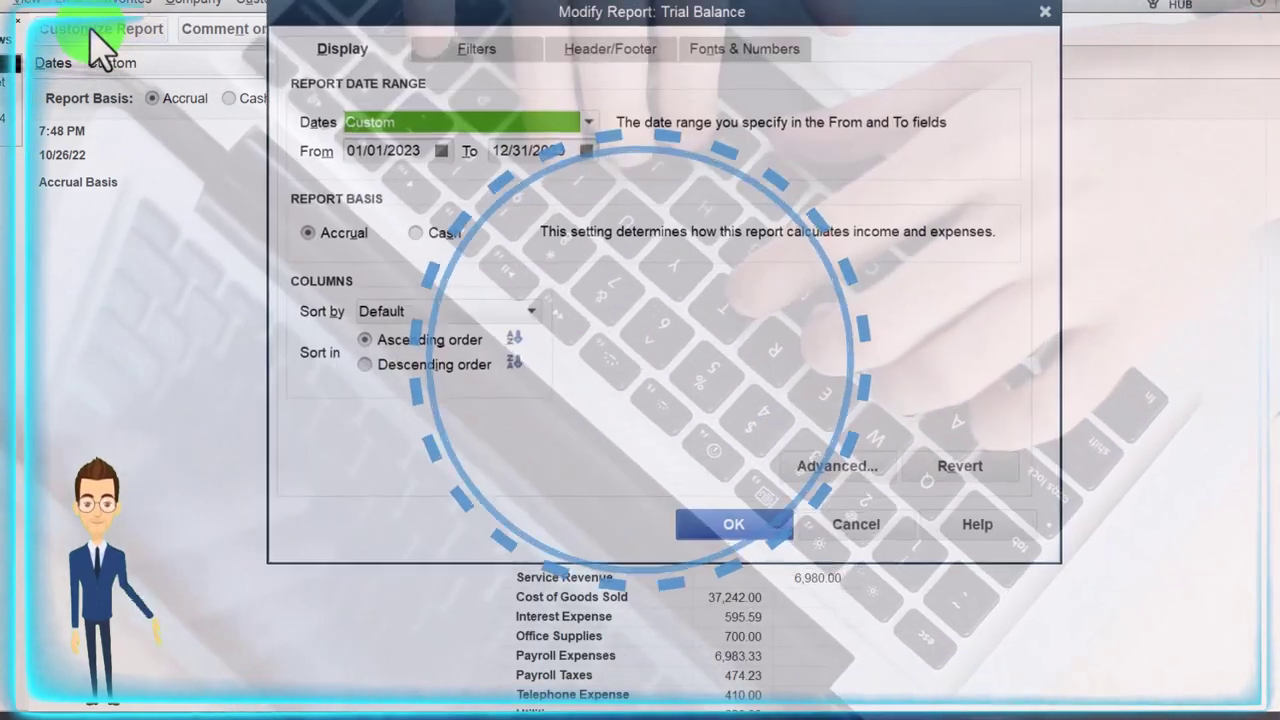
{"action": "left_click", "coordinate": [735, 50]}
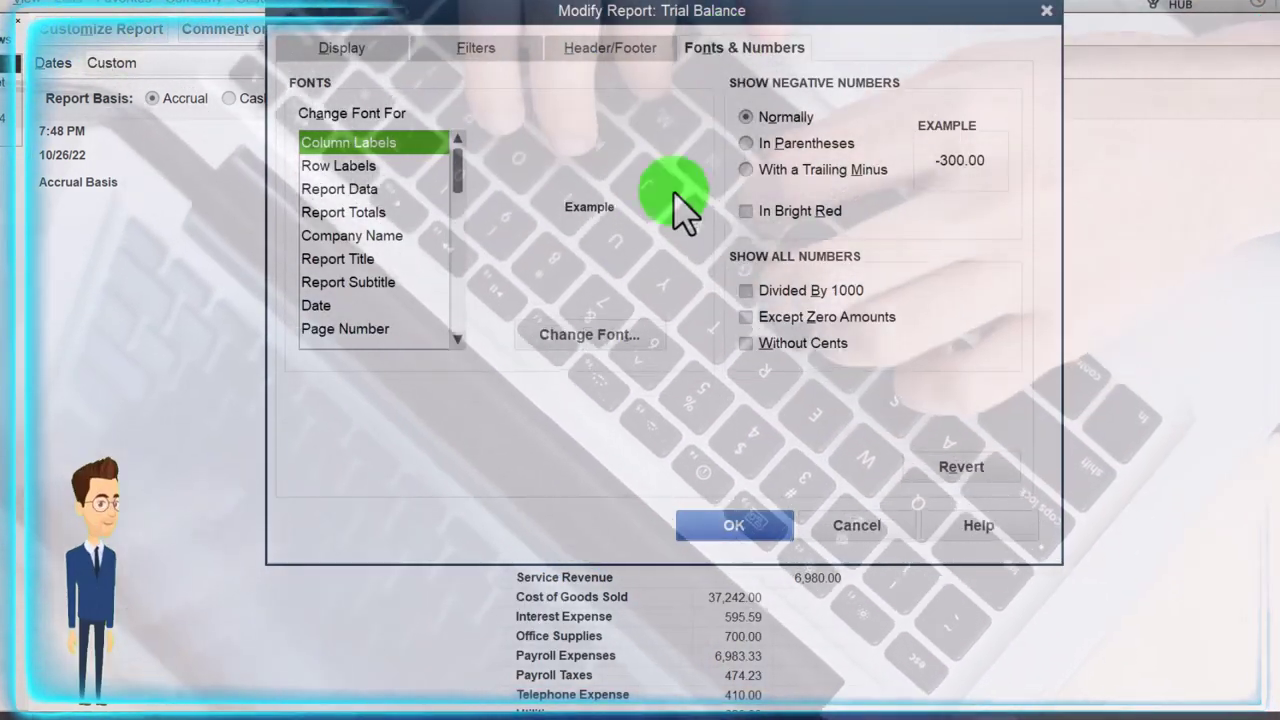
{"action": "left_click", "coordinate": [610, 335]}
{"action": "left_click", "coordinate": [637, 270]}
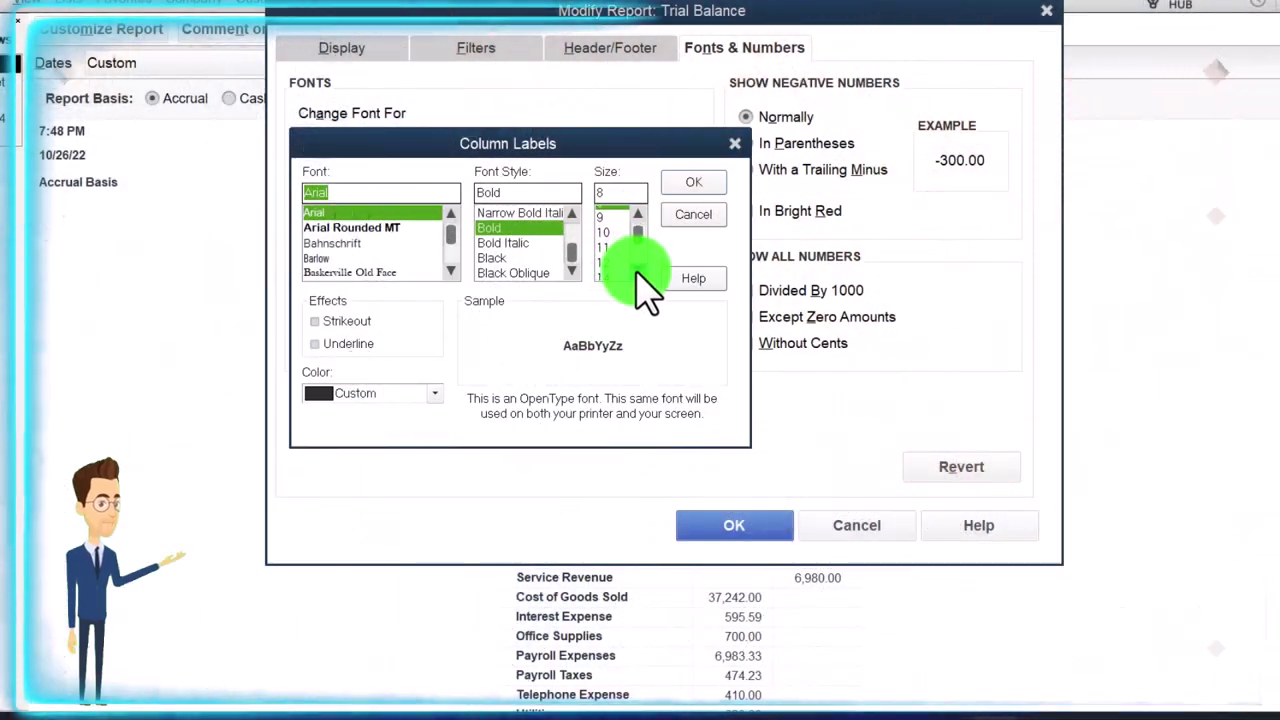
{"action": "left_click", "coordinate": [690, 183]}
{"action": "left_click", "coordinate": [550, 199]}
{"action": "left_click", "coordinate": [740, 525]}
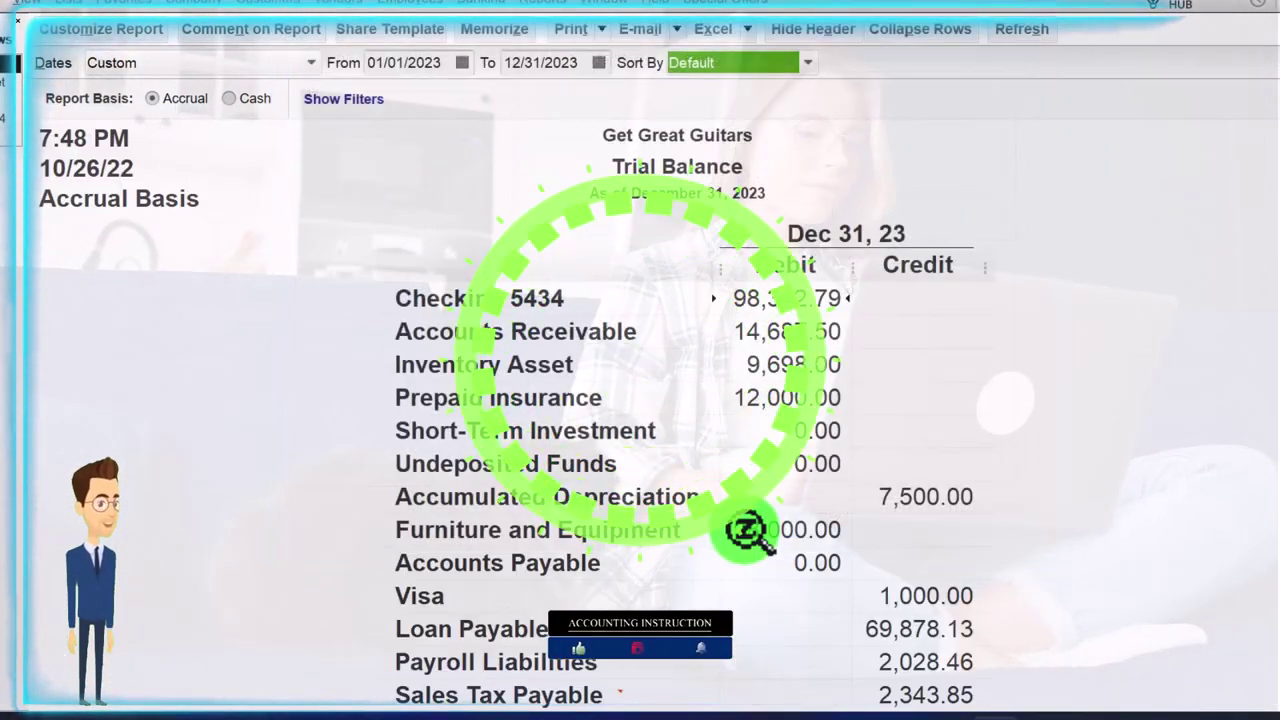
{"action": "scroll", "coordinate": [929, 495], "scroll_direction": "down", "scroll_amount": 2}
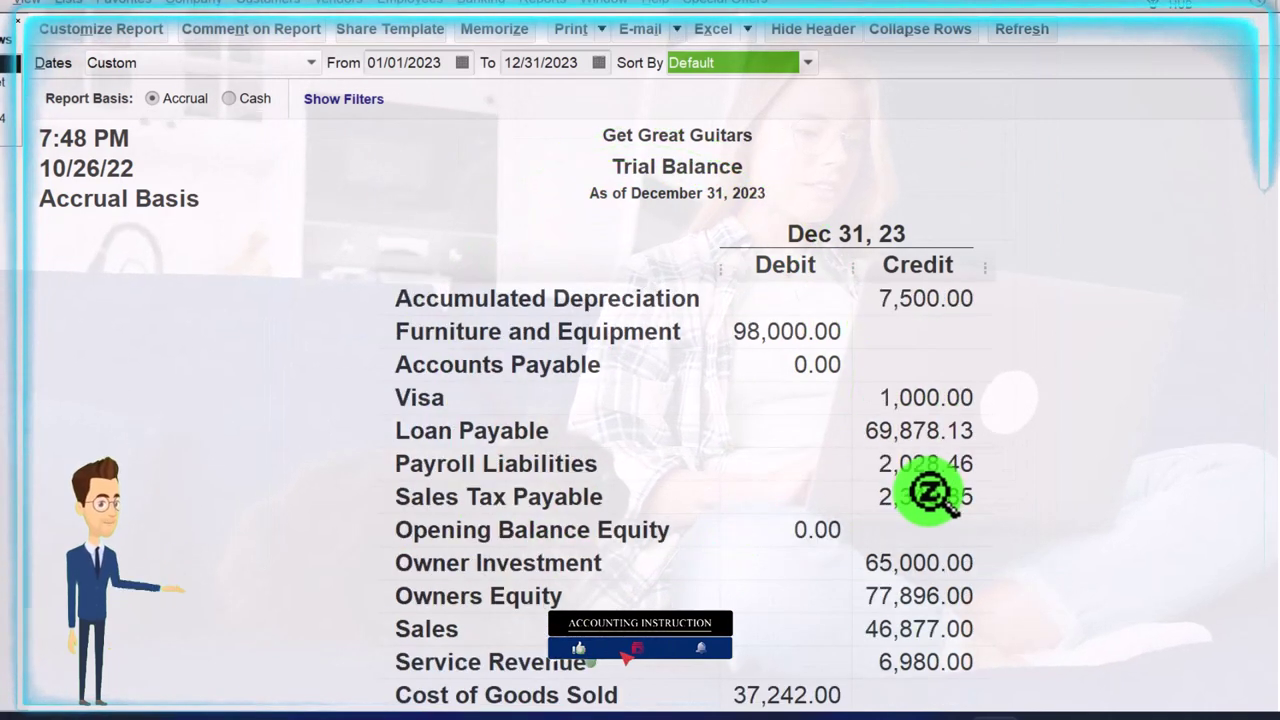
{"action": "scroll", "coordinate": [929, 495], "scroll_direction": "down", "scroll_amount": 1}
{"action": "scroll", "coordinate": [929, 495], "scroll_direction": "down", "scroll_amount": 1}
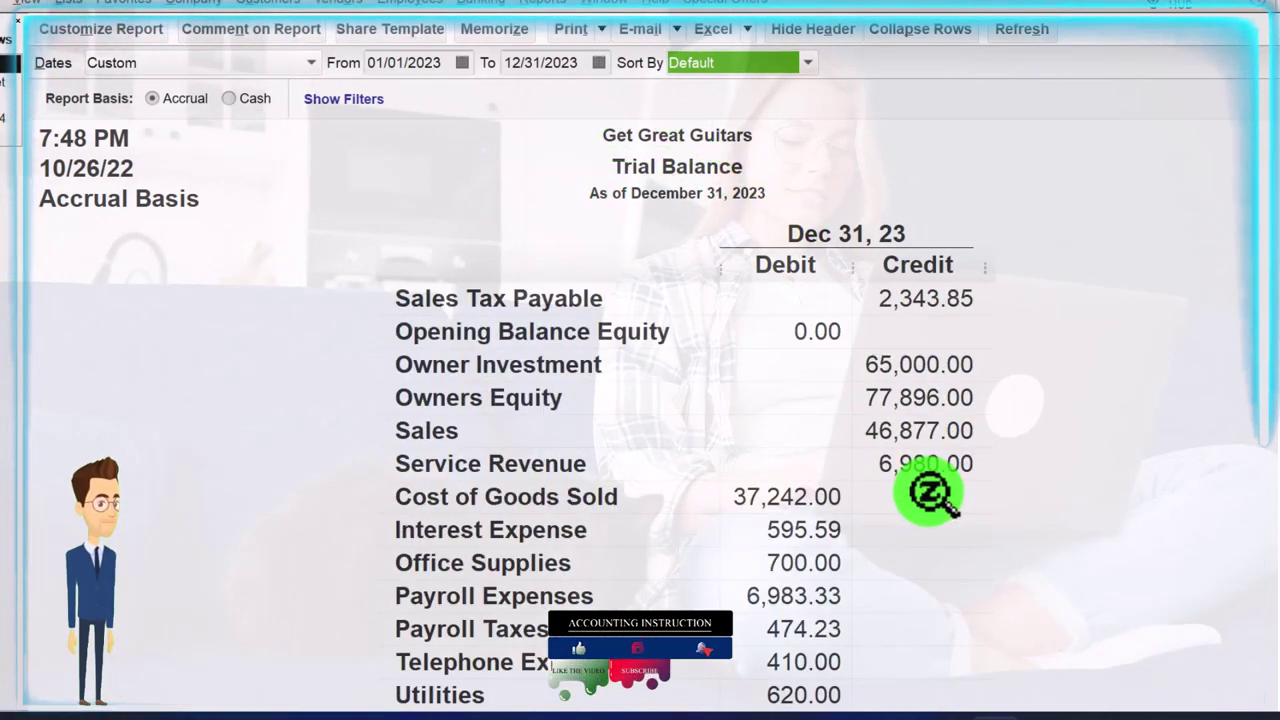
{"action": "scroll", "coordinate": [929, 495], "scroll_direction": "down", "scroll_amount": 1}
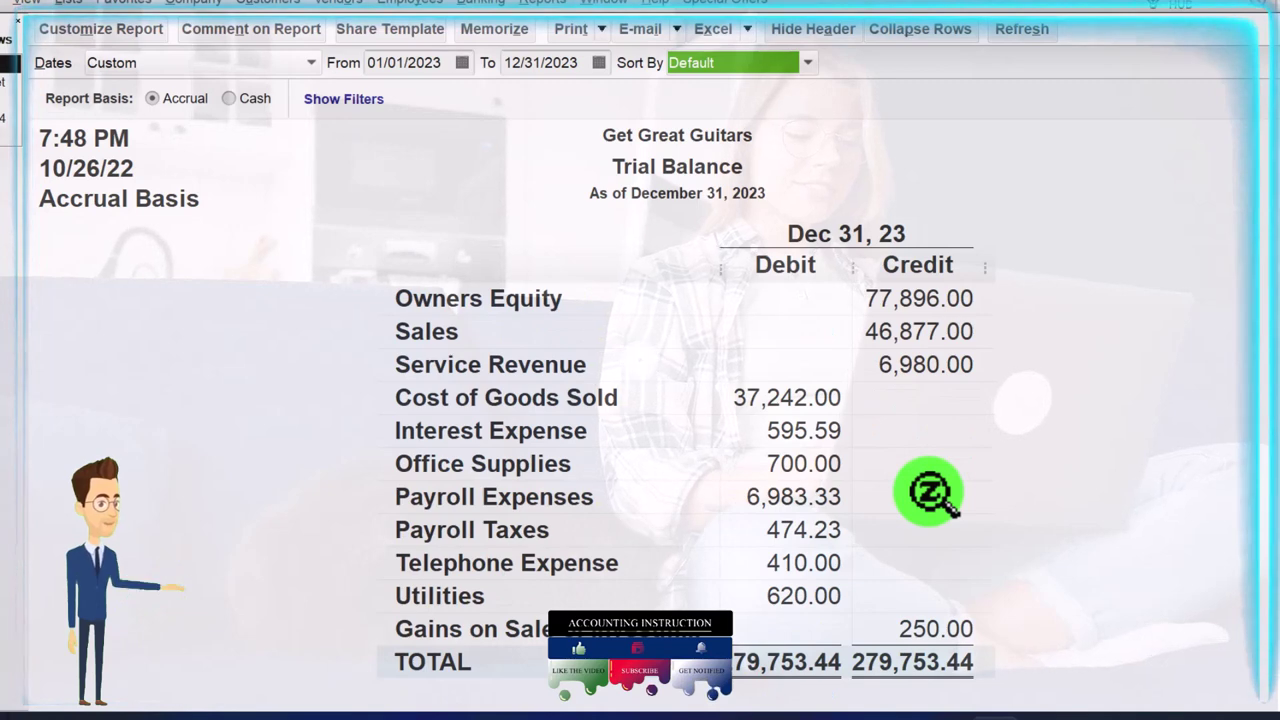